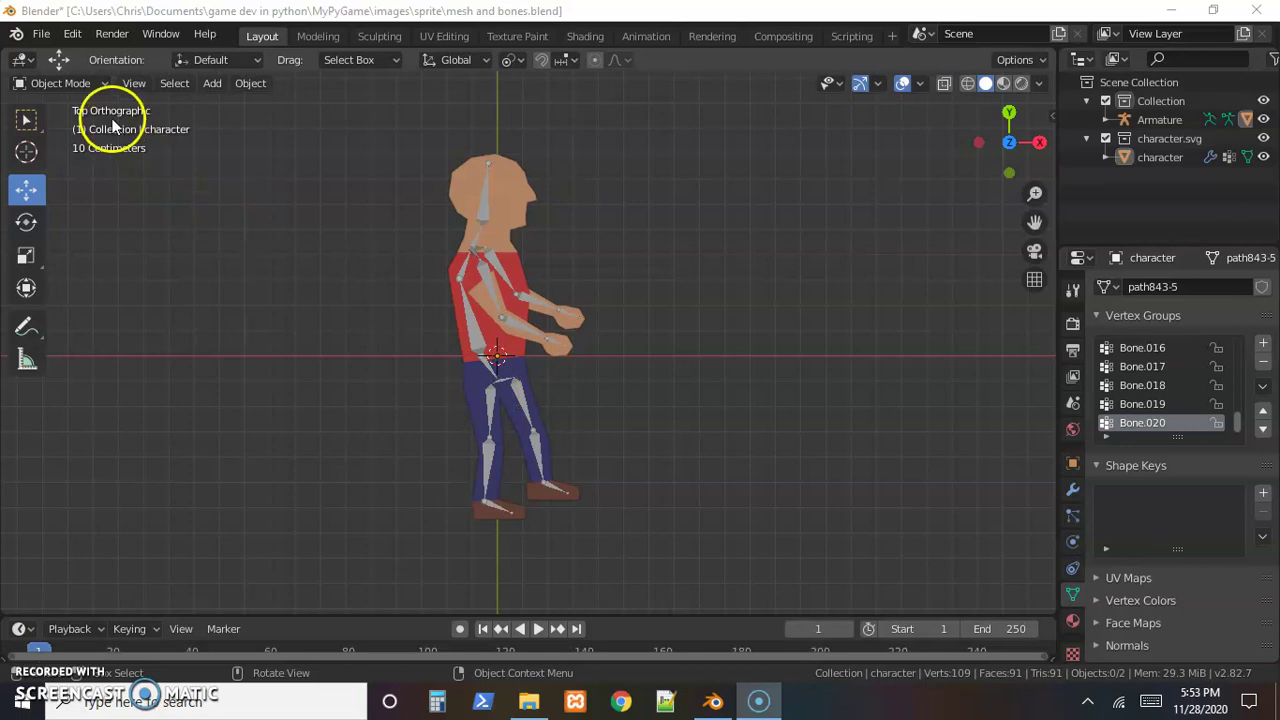
Select the character's armature and switch it to Pose Mode.
{"action": "left_click", "coordinate": [89, 82]}
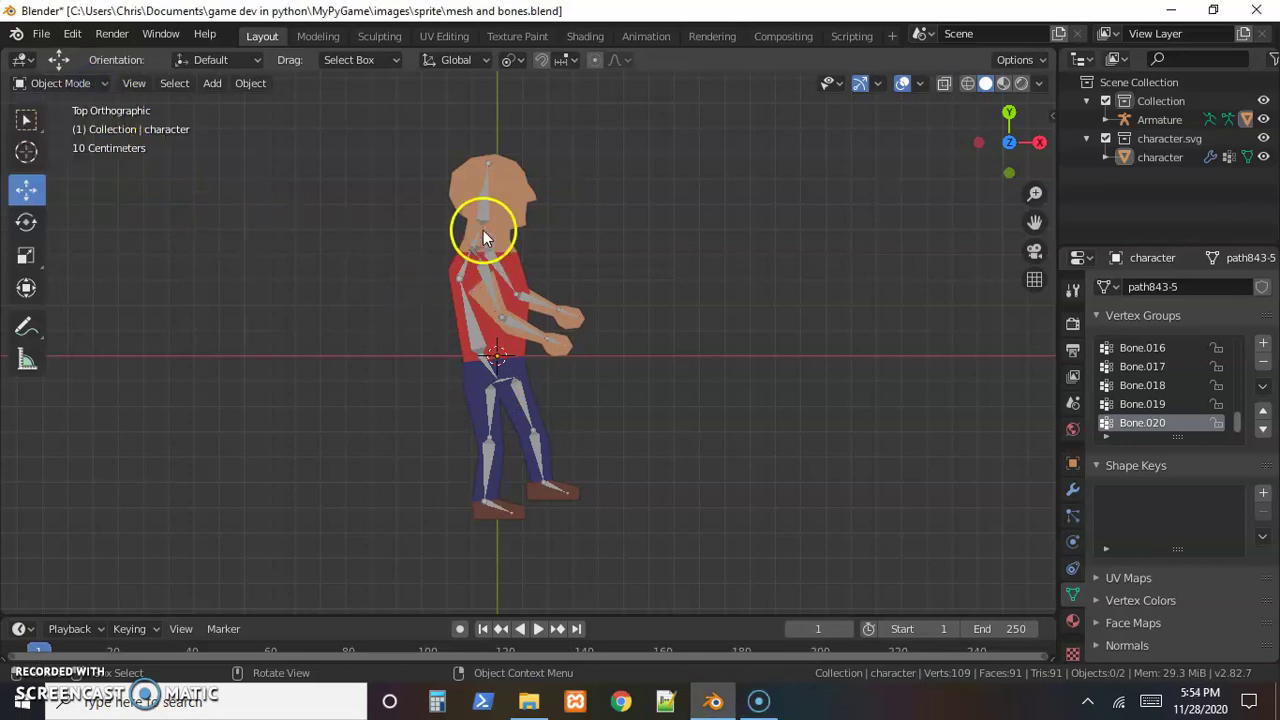
{"action": "left_click", "coordinate": [486, 218]}
{"action": "left_click", "coordinate": [86, 82]}
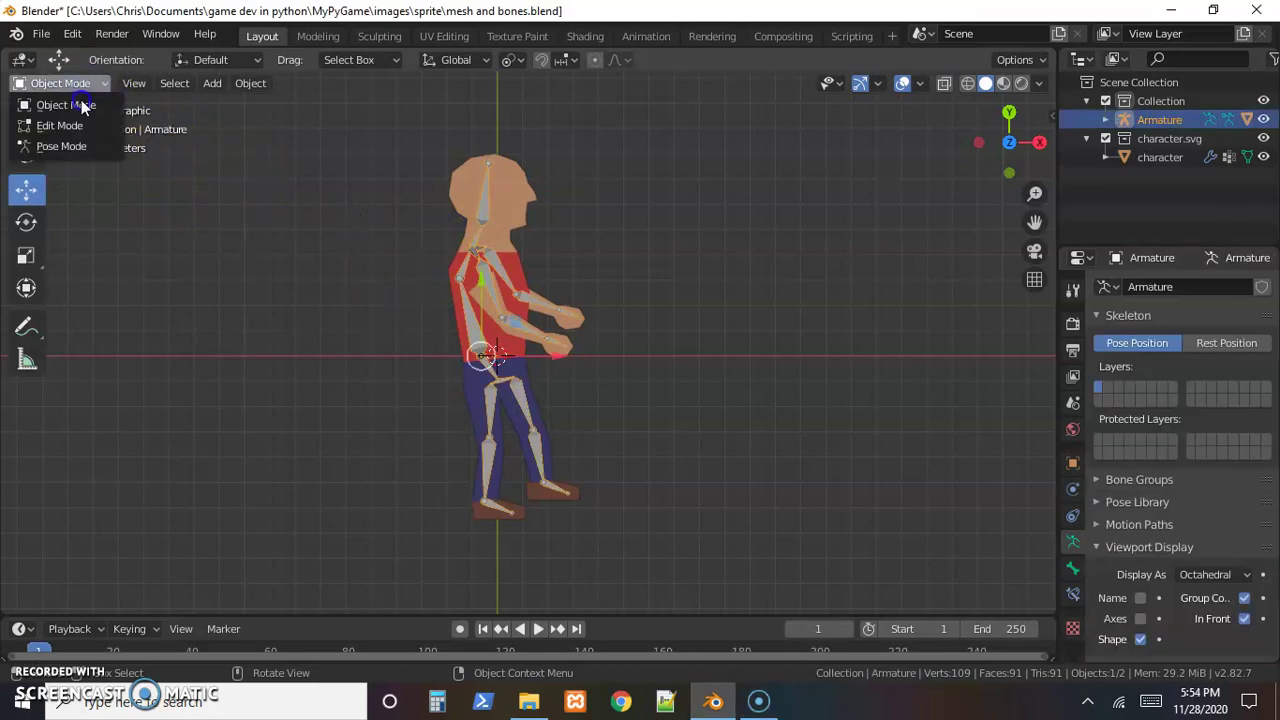
{"action": "left_click", "coordinate": [62, 146]}
Rotate the near arm's forearm bone (Bone.006) to test how the mesh deforms, undo the rotation and deselect the bone.
{"action": "left_click", "coordinate": [517, 318]}
{"action": "left_click", "coordinate": [515, 324]}
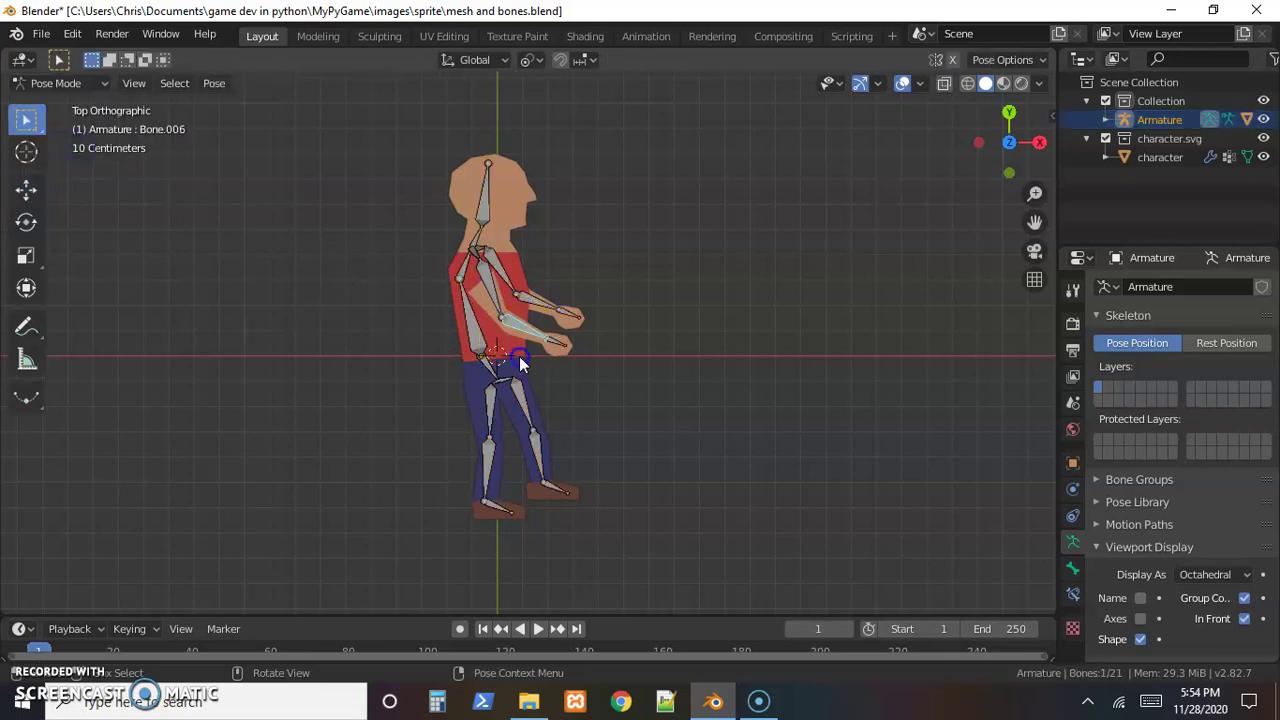
{"action": "key", "text": "r"}
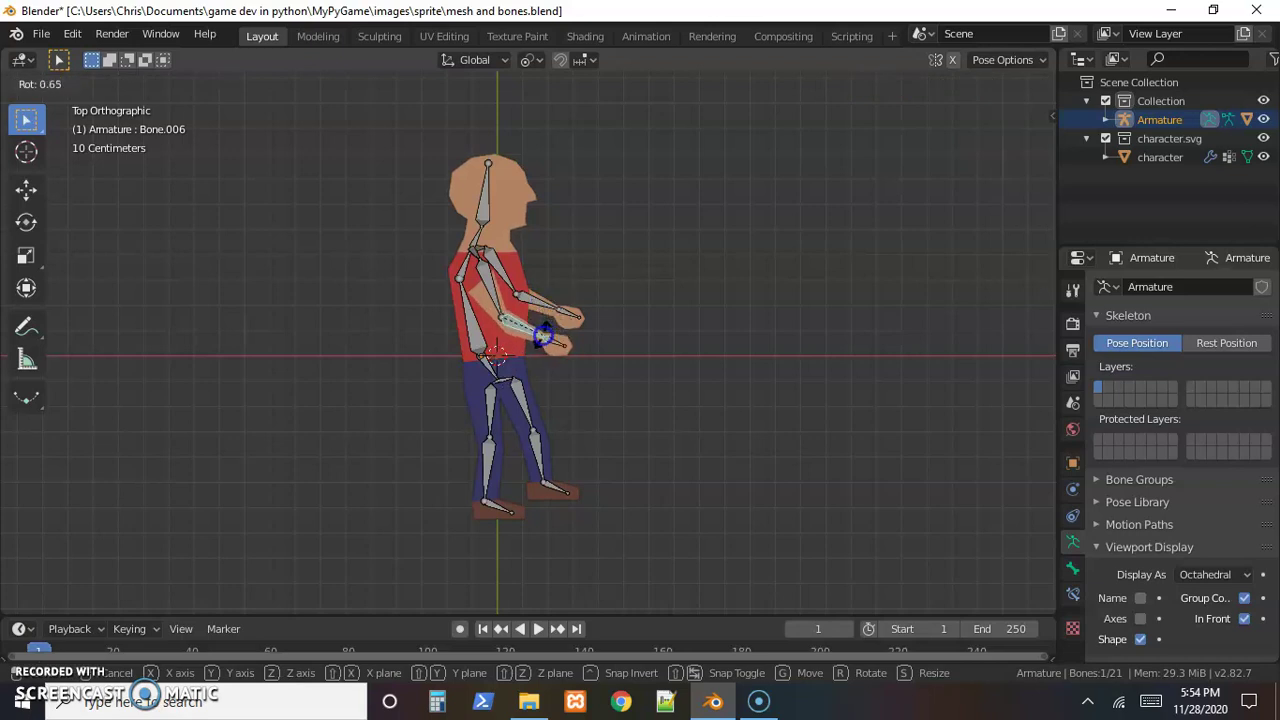
{"action": "left_click", "coordinate": [541, 336]}
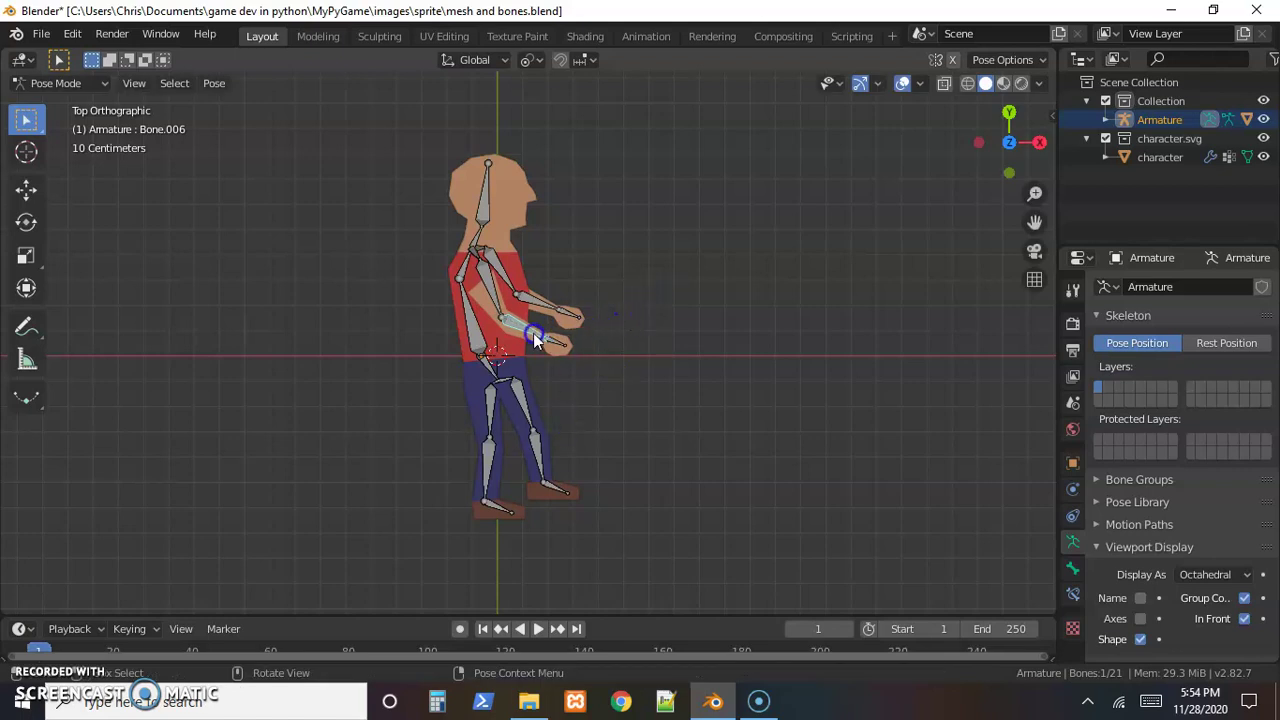
{"action": "key", "text": "r"}
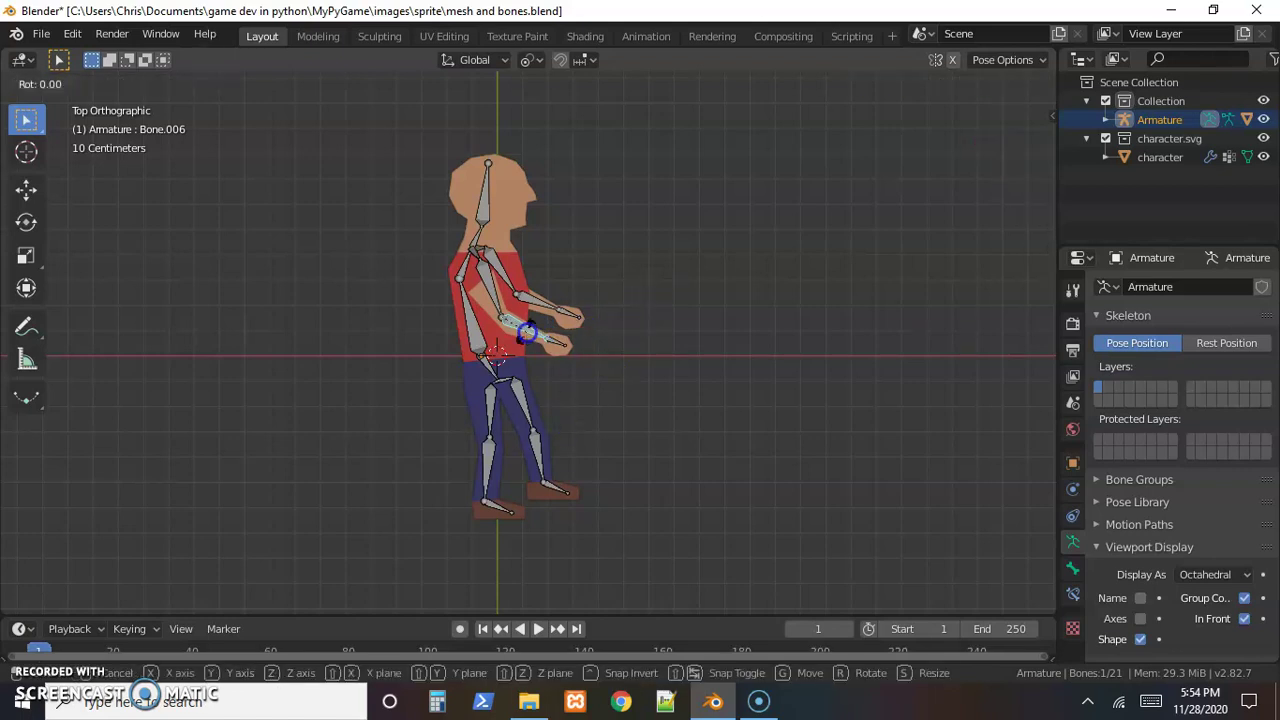
{"action": "left_click", "coordinate": [535, 320]}
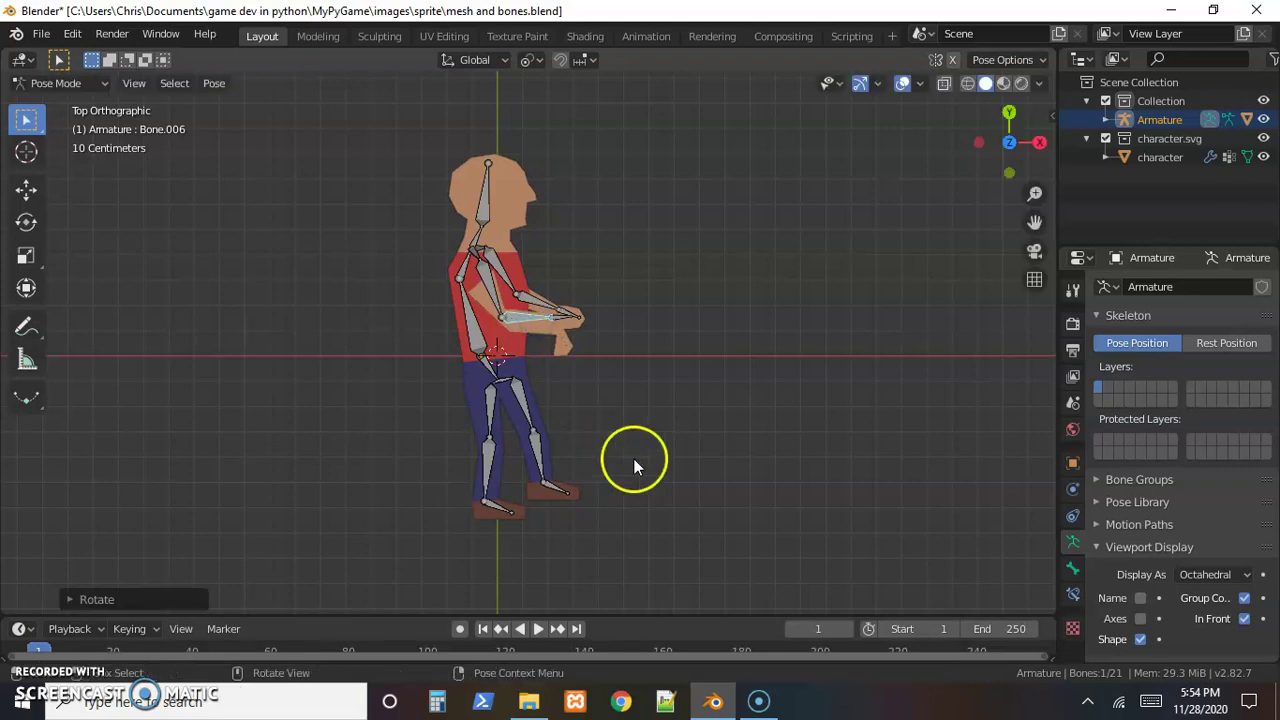
{"action": "key", "text": "ctrl+z"}
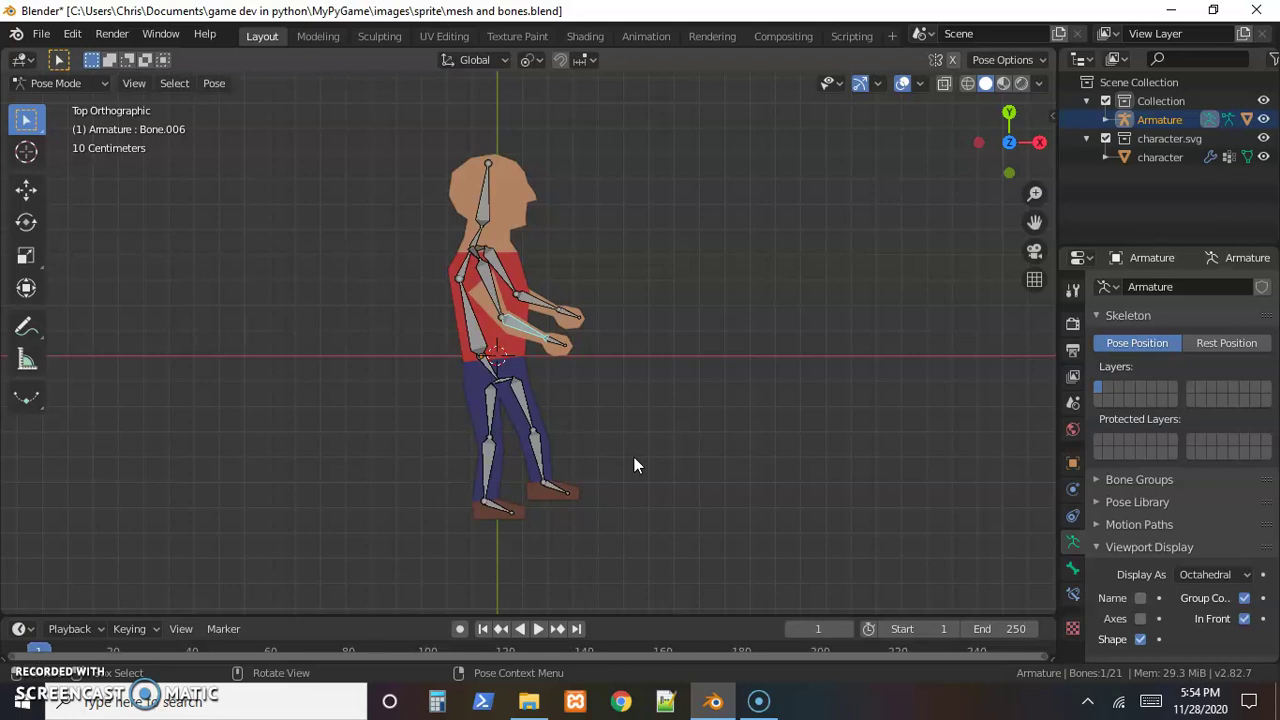
{"action": "key", "text": "r"}
{"action": "left_click", "coordinate": [509, 300]}
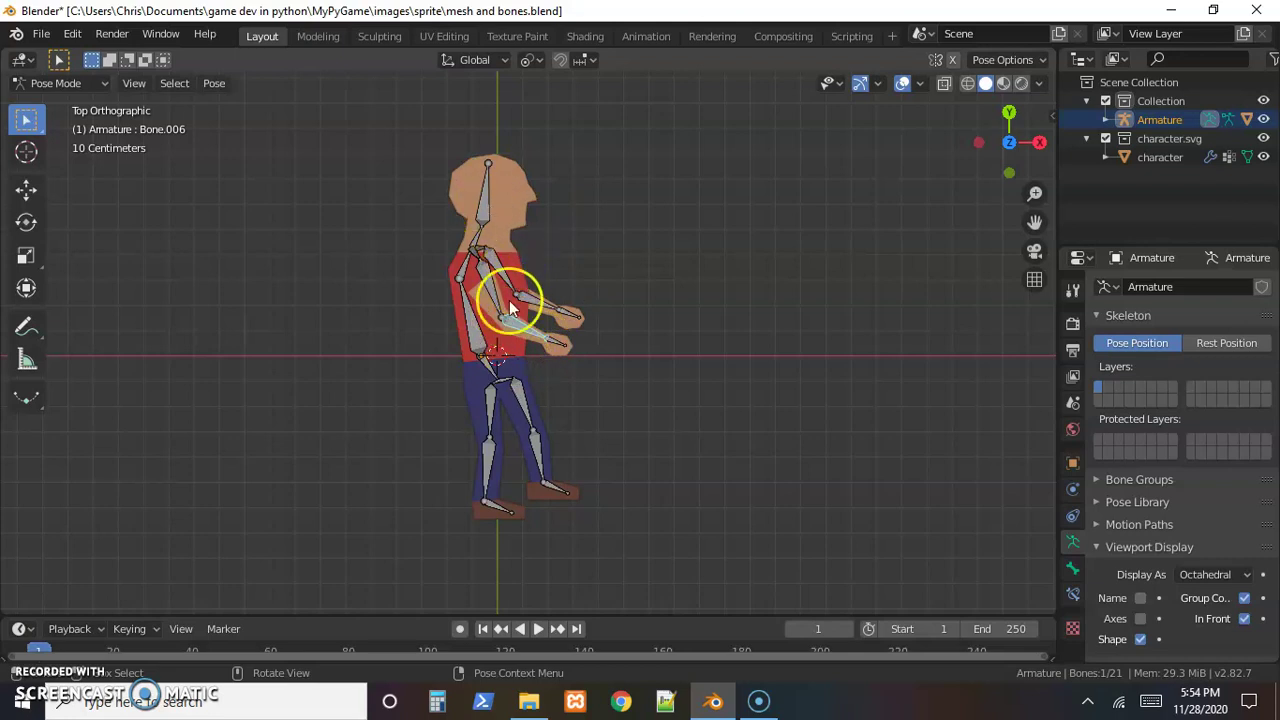
{"action": "left_click", "coordinate": [622, 380]}
{"action": "left_click_drag", "start_coordinate": [511, 330], "coordinate": [539, 349]}
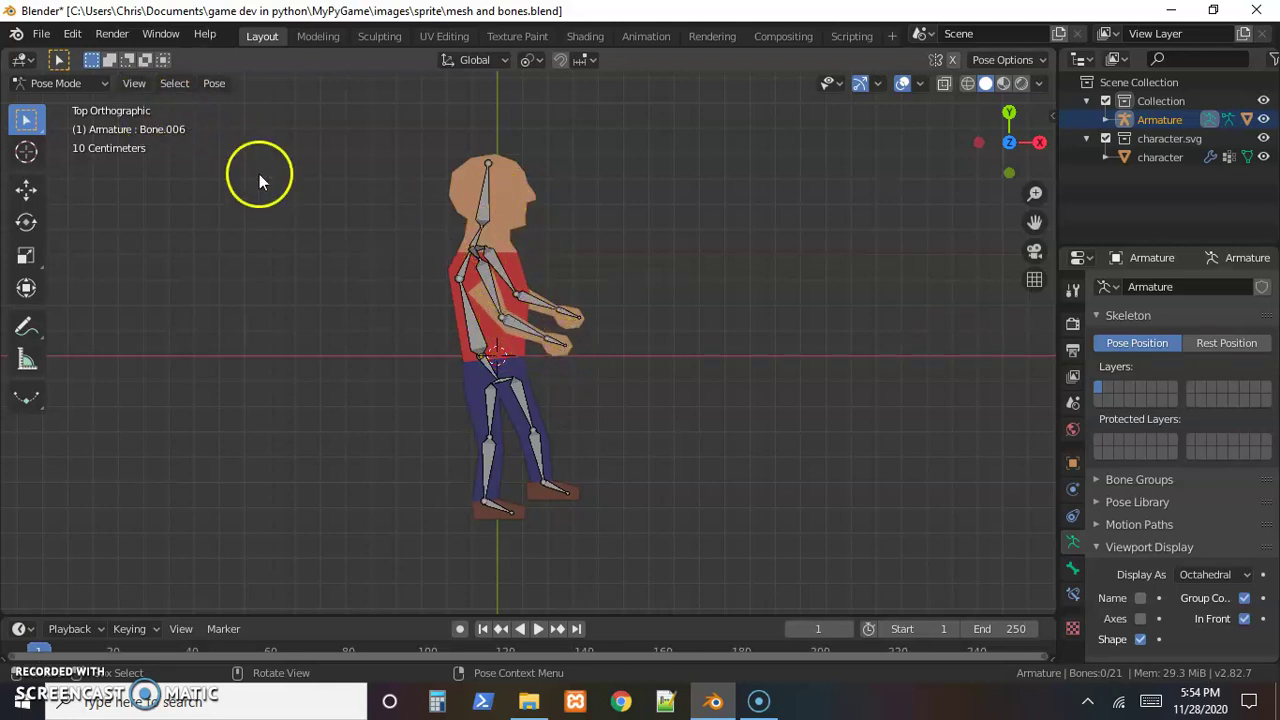
Return the armature to Object Mode and deselect everything.
{"action": "left_click", "coordinate": [57, 83]}
{"action": "left_click", "coordinate": [86, 108]}
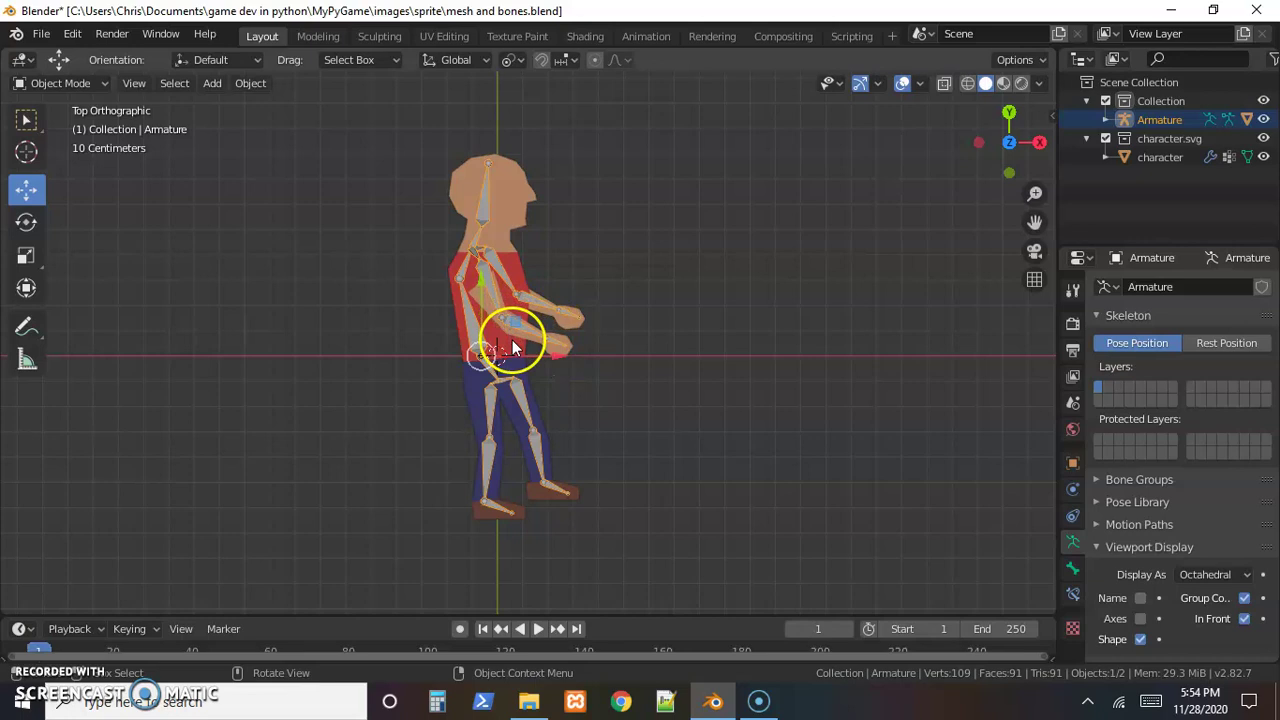
{"action": "left_click", "coordinate": [602, 250]}
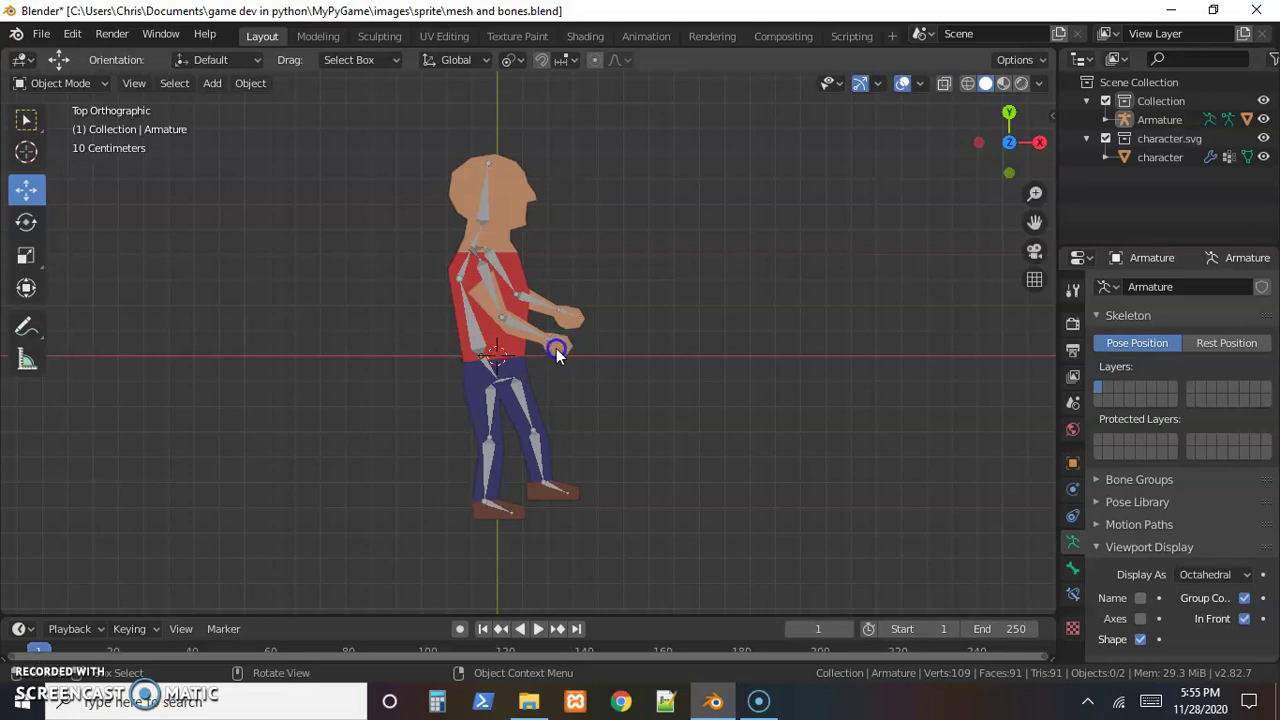
{"action": "left_click", "coordinate": [414, 329]}
{"action": "left_click", "coordinate": [353, 323]}
{"action": "left_click", "coordinate": [553, 404]}
{"action": "left_click", "coordinate": [357, 395]}
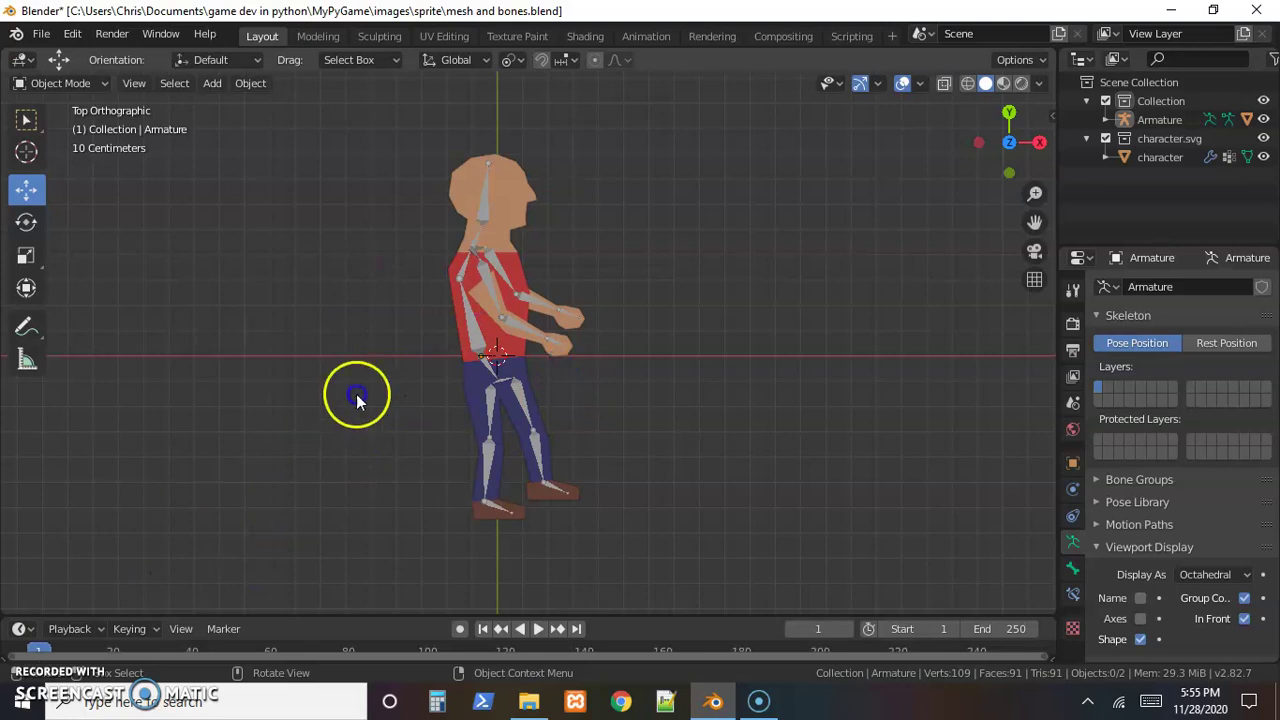
{"action": "left_click", "coordinate": [527, 397]}
{"action": "left_click", "coordinate": [448, 401]}
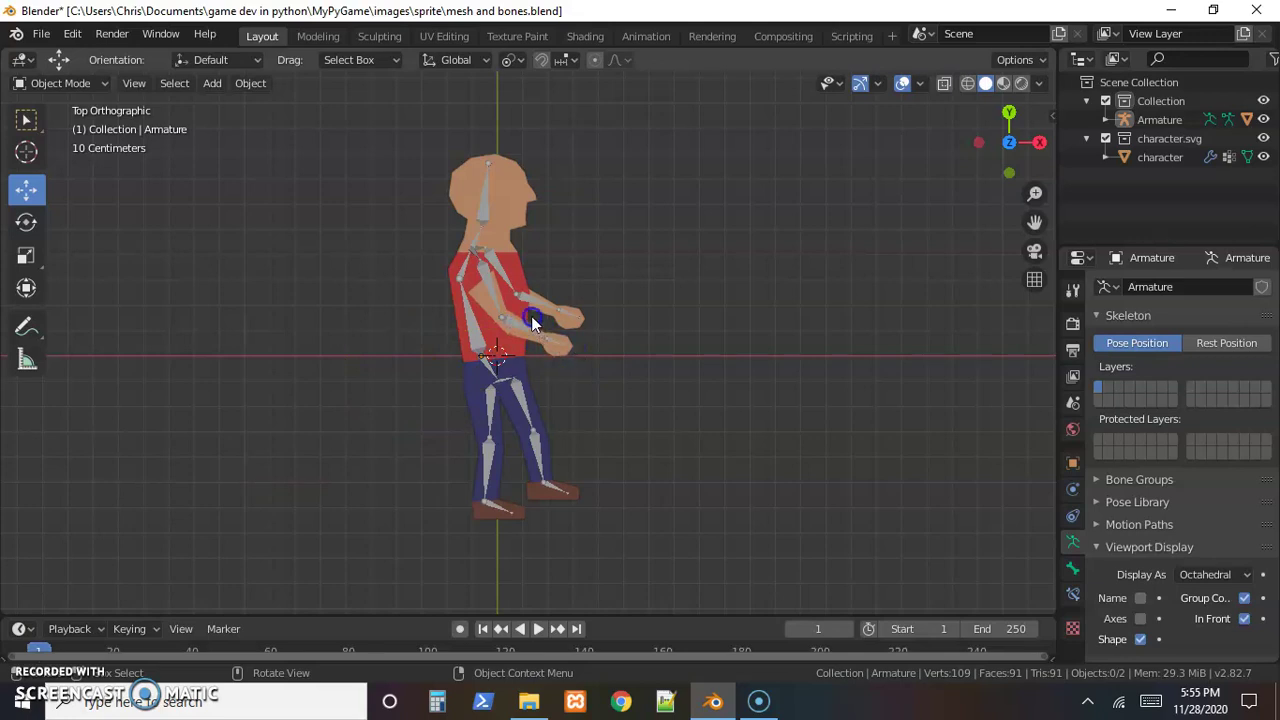
{"action": "left_click", "coordinate": [463, 271]}
{"action": "left_click", "coordinate": [445, 170]}
Compare the interaction modes offered for the armature alone with those offered for the character mesh alone.
{"action": "left_click", "coordinate": [62, 83]}
{"action": "left_click", "coordinate": [483, 208]}
{"action": "left_click", "coordinate": [481, 205]}
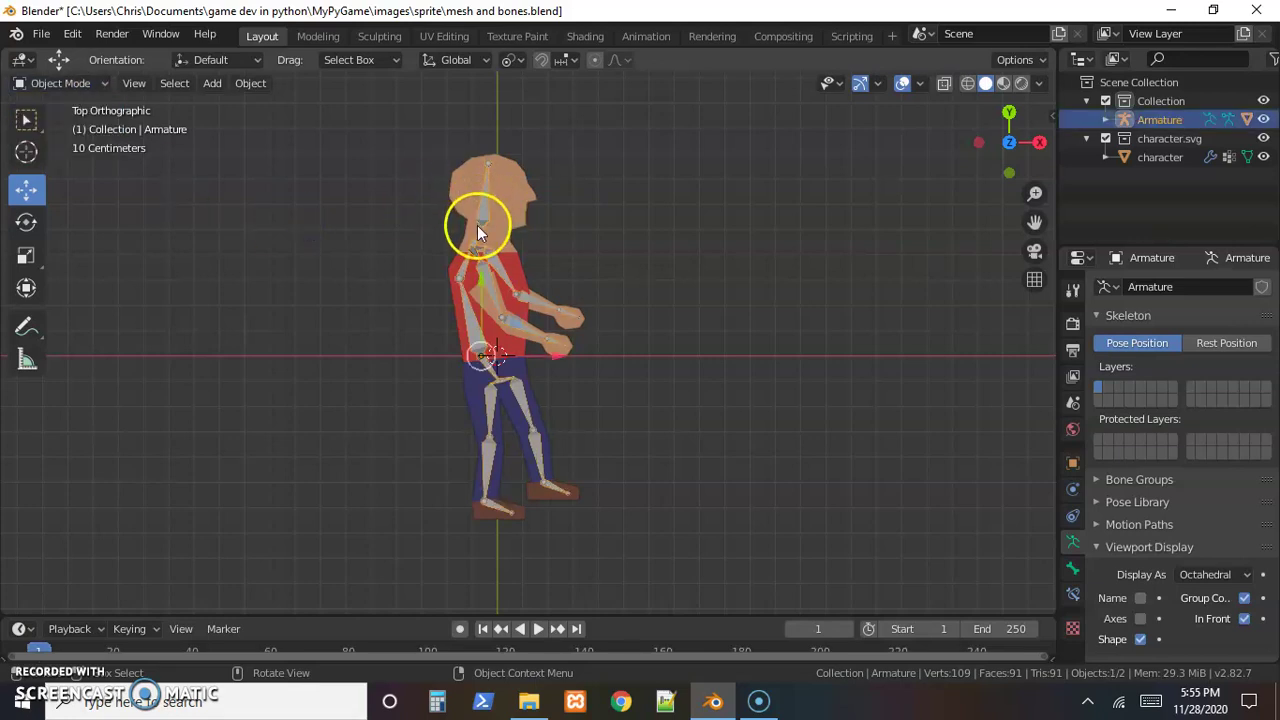
{"action": "left_click", "coordinate": [60, 83]}
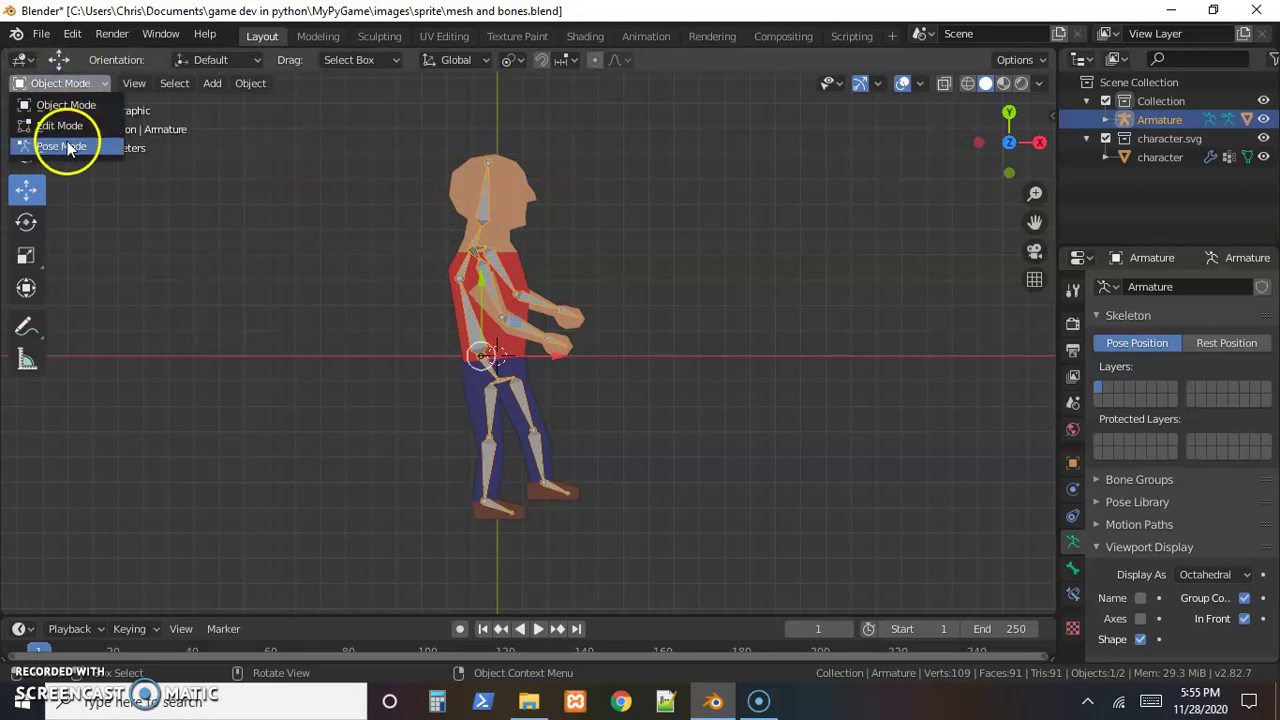
{"action": "left_click", "coordinate": [382, 223]}
{"action": "left_click", "coordinate": [522, 195]}
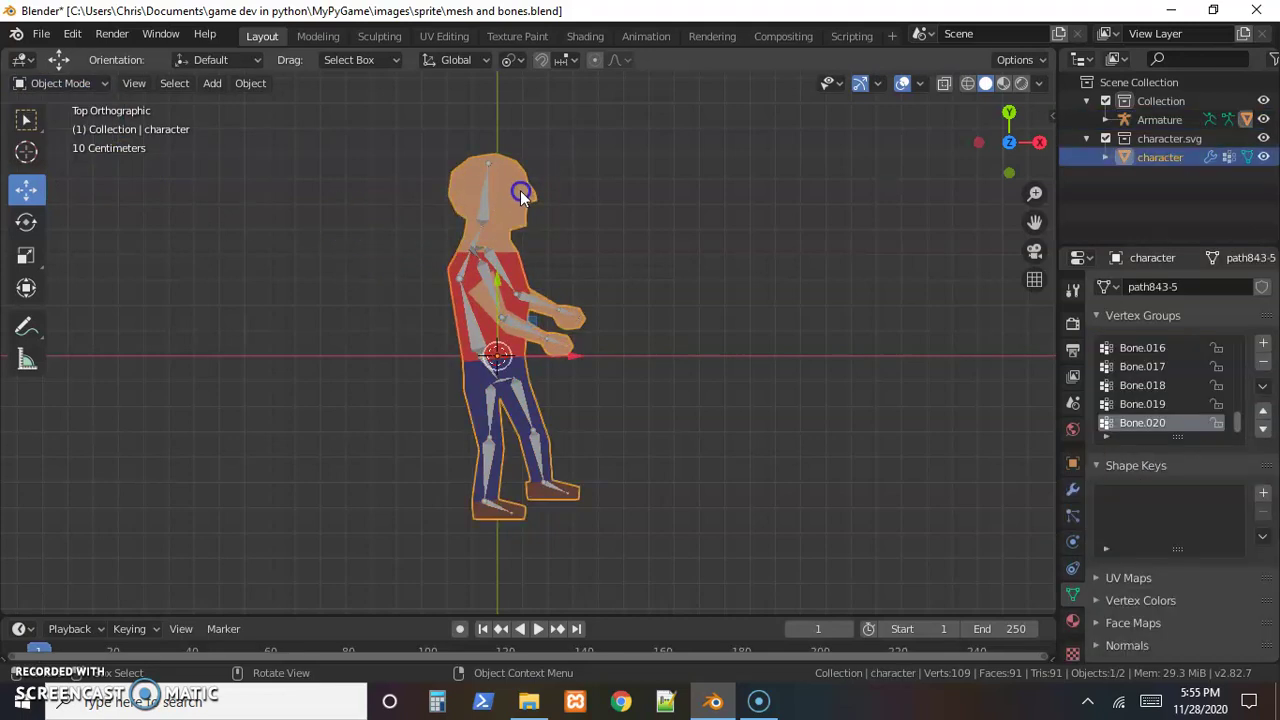
{"action": "left_click", "coordinate": [80, 83]}
{"action": "left_click", "coordinate": [629, 209]}
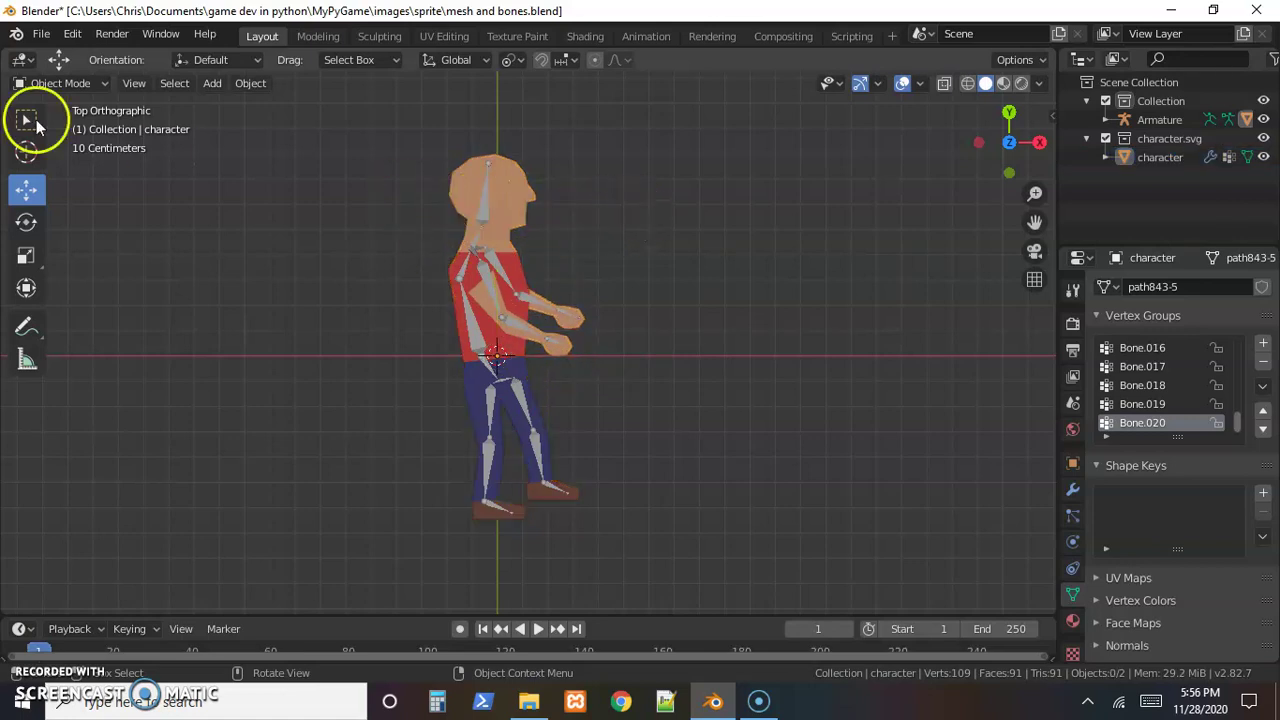
Select the armature first and add the character mesh, then examine which interaction modes are offered.
{"action": "left_click", "coordinate": [484, 206]}
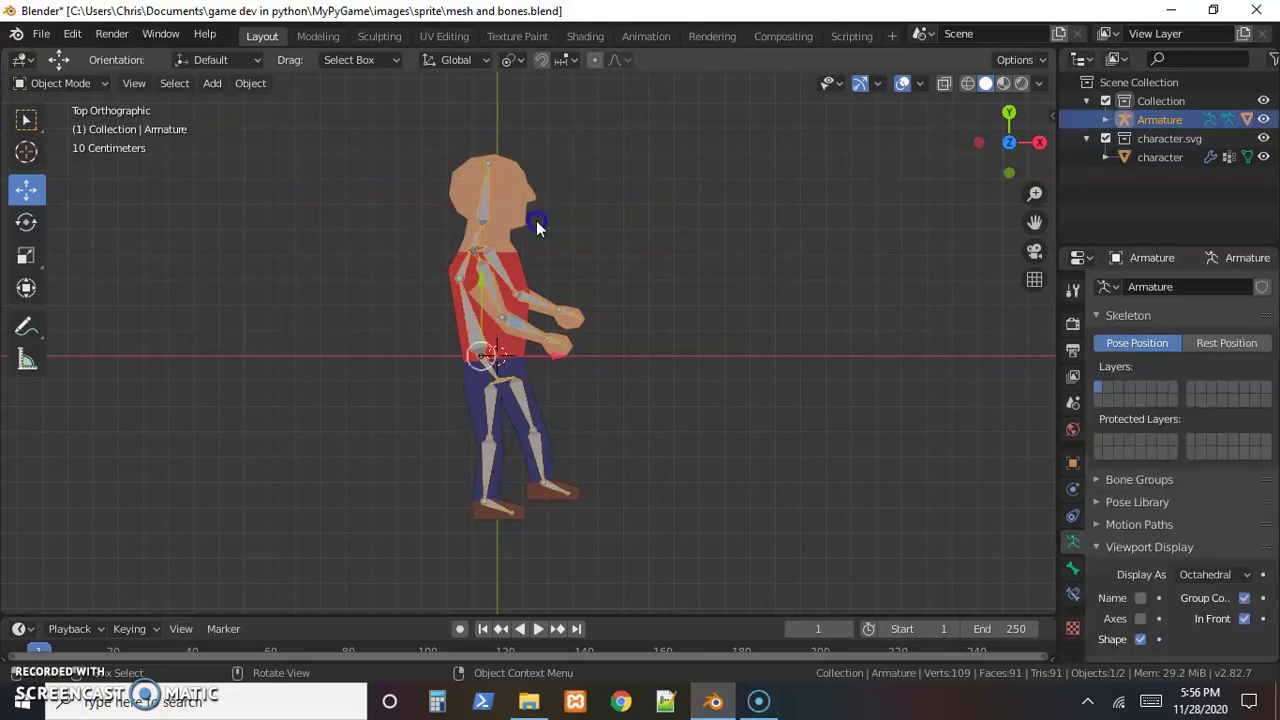
{"action": "left_click", "coordinate": [515, 197], "text": "shift"}
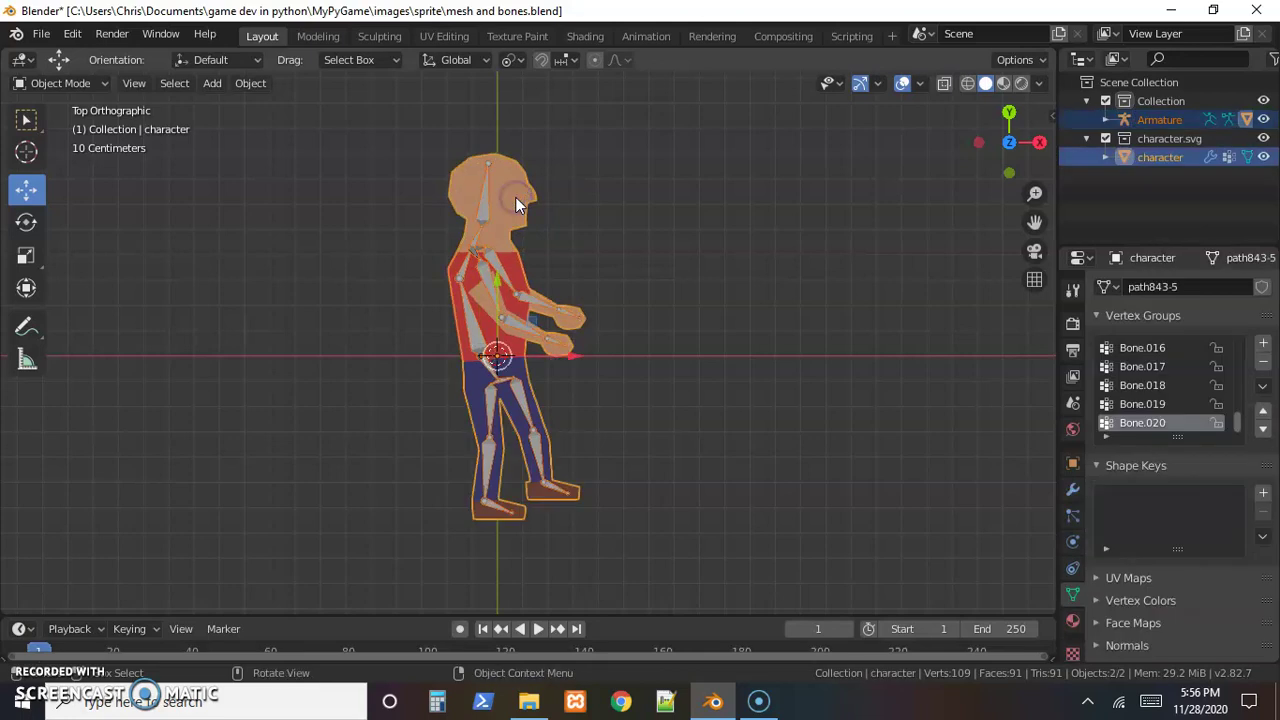
{"action": "left_click", "coordinate": [62, 83]}
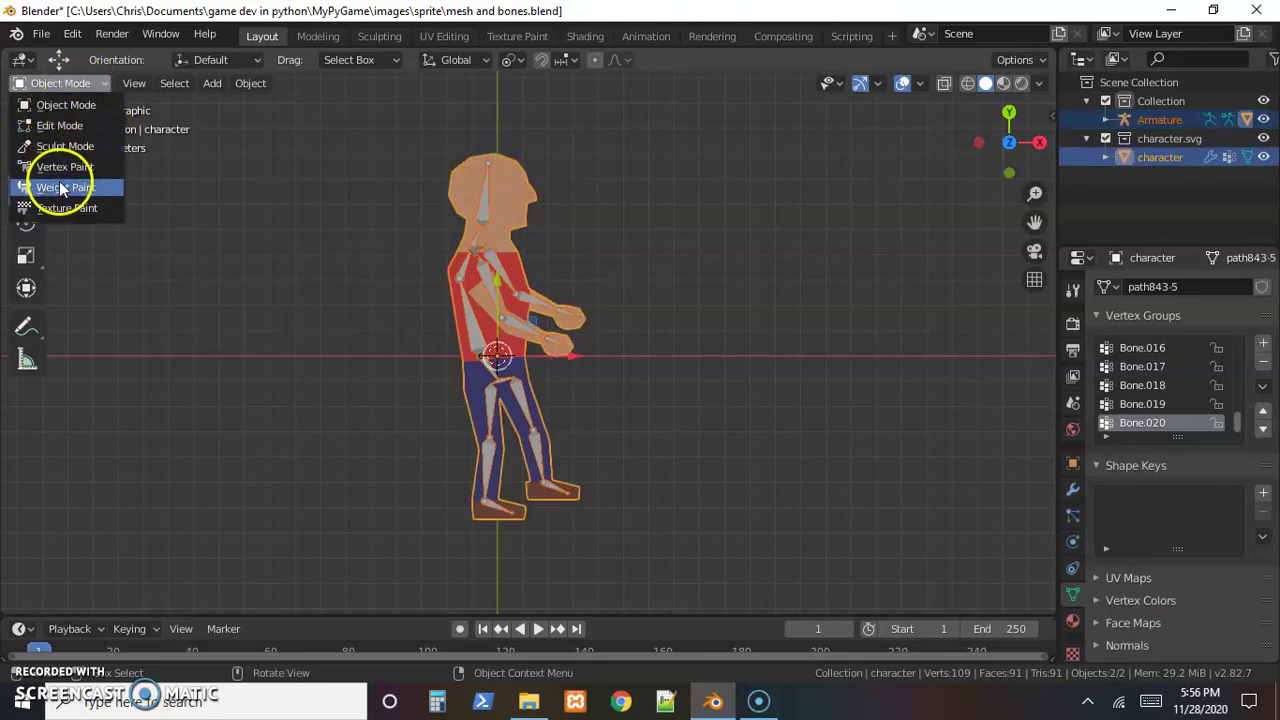
{"action": "left_click", "coordinate": [356, 216]}
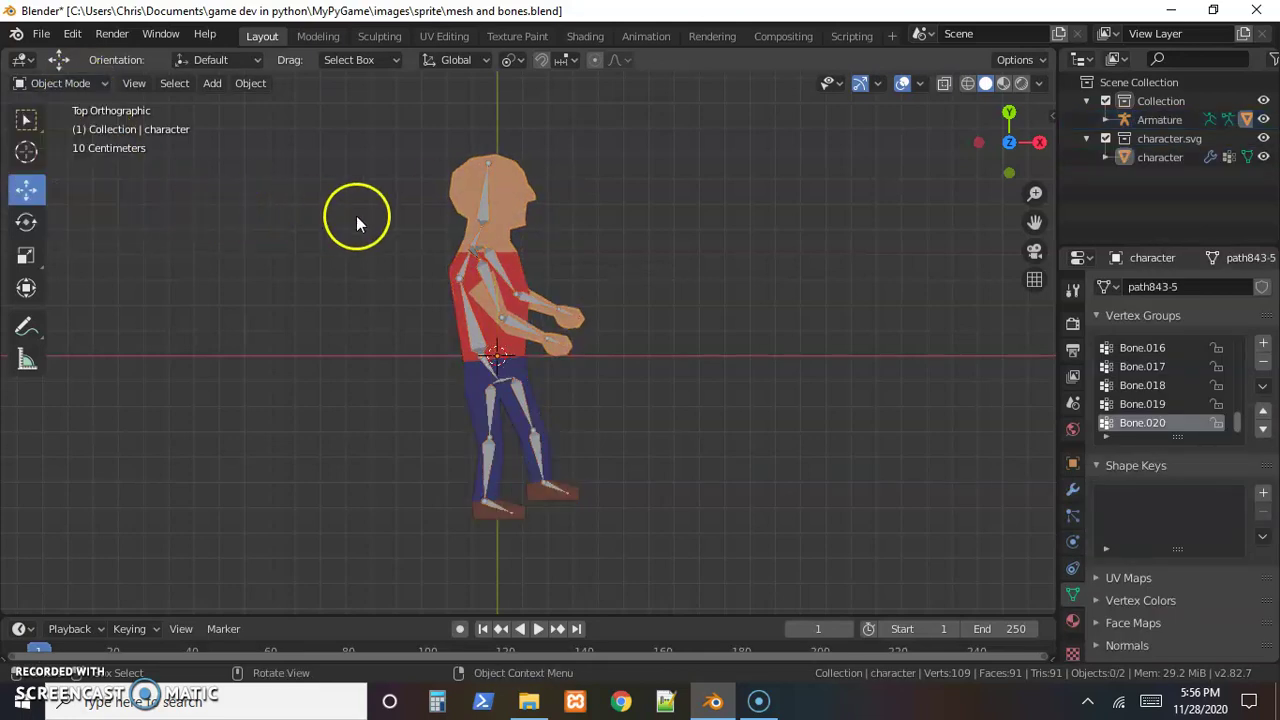
Select the character mesh first and add the armature, then examine which interaction modes are offered.
{"action": "left_click", "coordinate": [511, 193]}
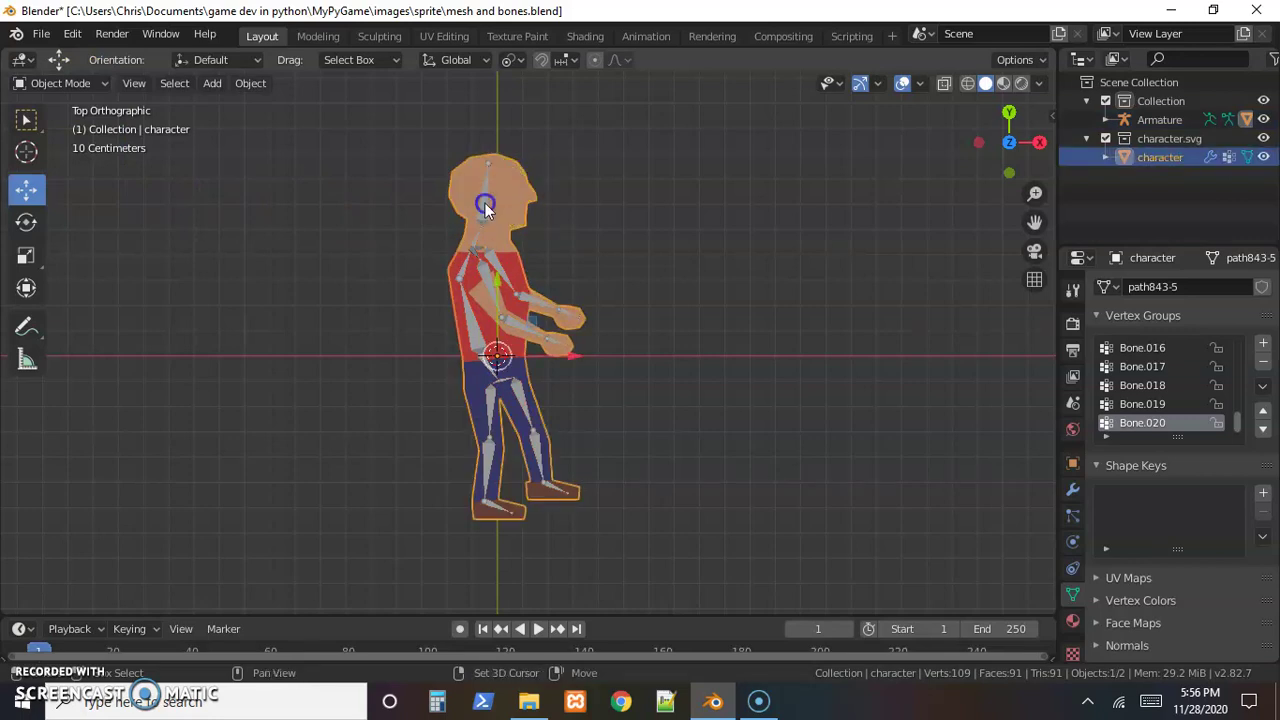
{"action": "left_click", "coordinate": [485, 205], "text": "shift"}
{"action": "left_click", "coordinate": [88, 83]}
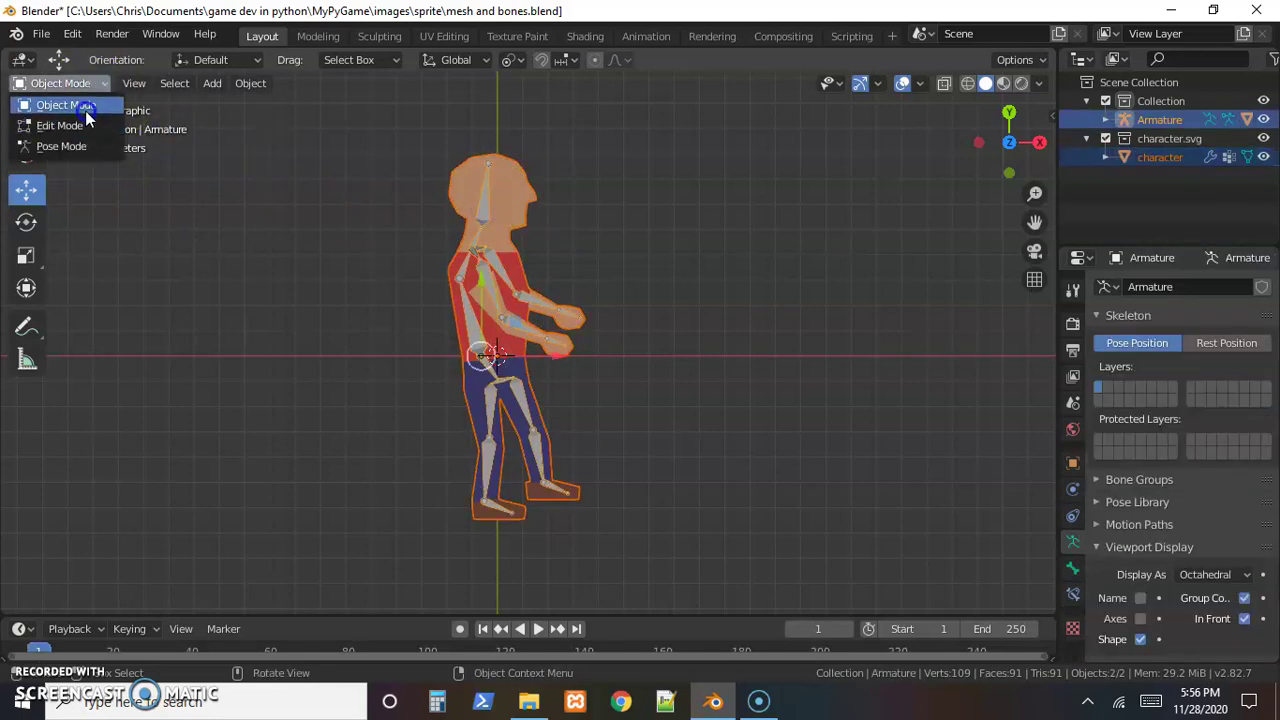
{"action": "left_click", "coordinate": [263, 209]}
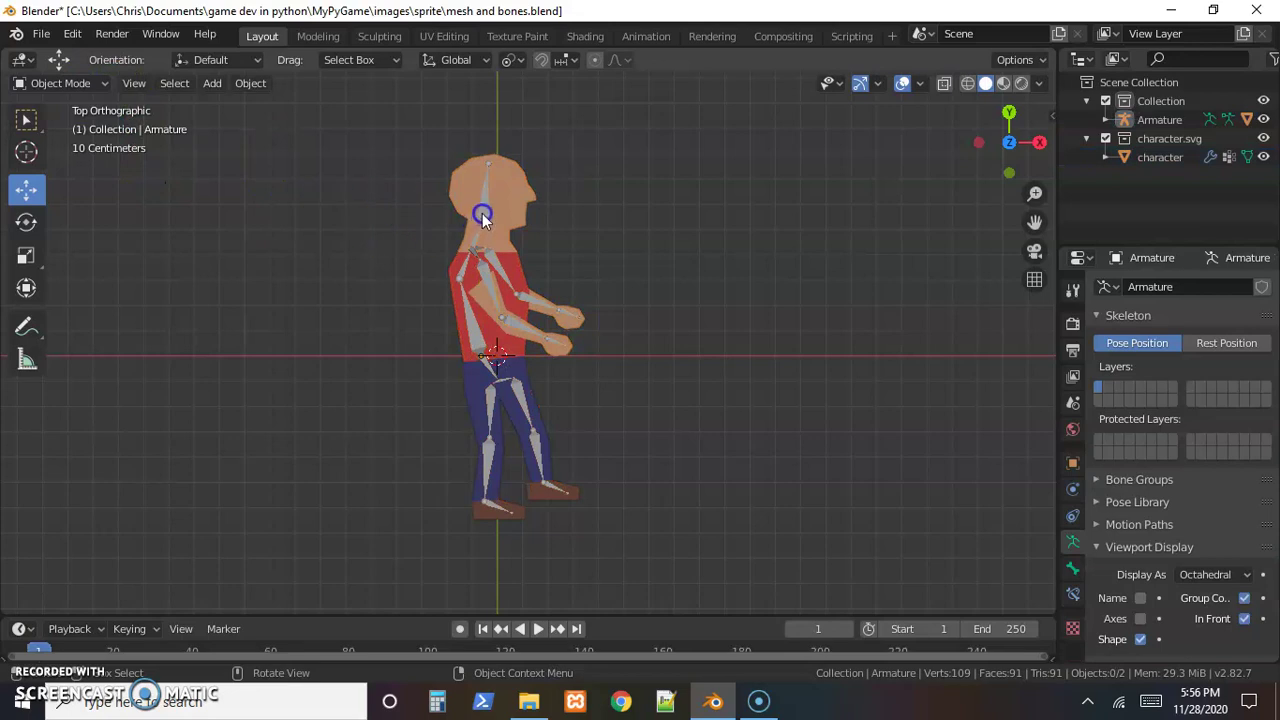
Select the armature, add the character mesh as the active object, and switch to Weight Paint mode.
{"action": "left_click", "coordinate": [484, 214]}
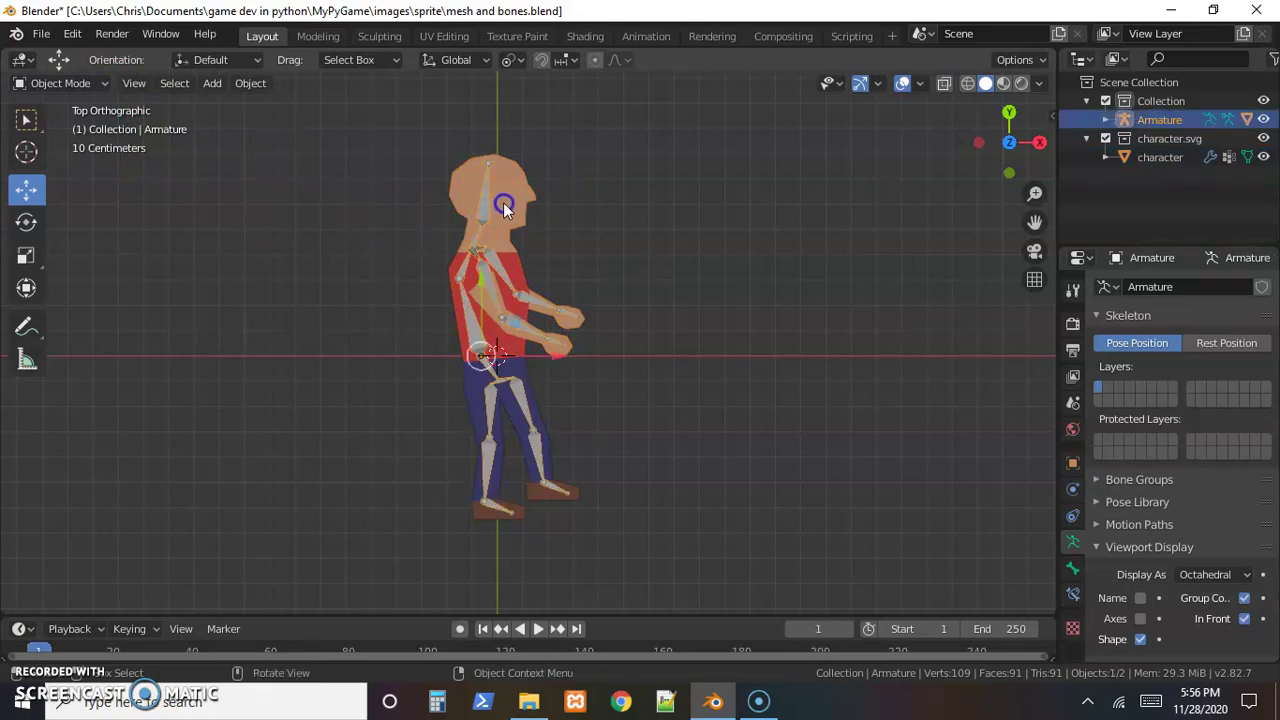
{"action": "left_click", "coordinate": [505, 207], "text": "shift"}
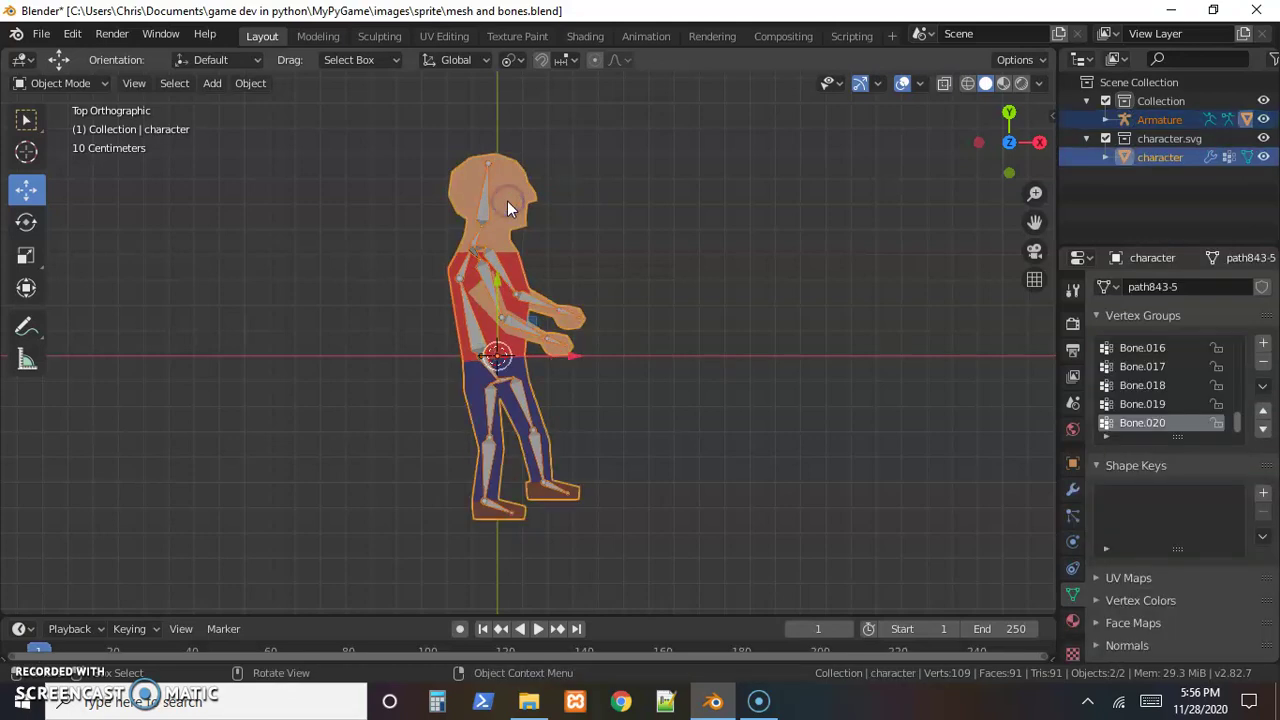
{"action": "left_click", "coordinate": [97, 84]}
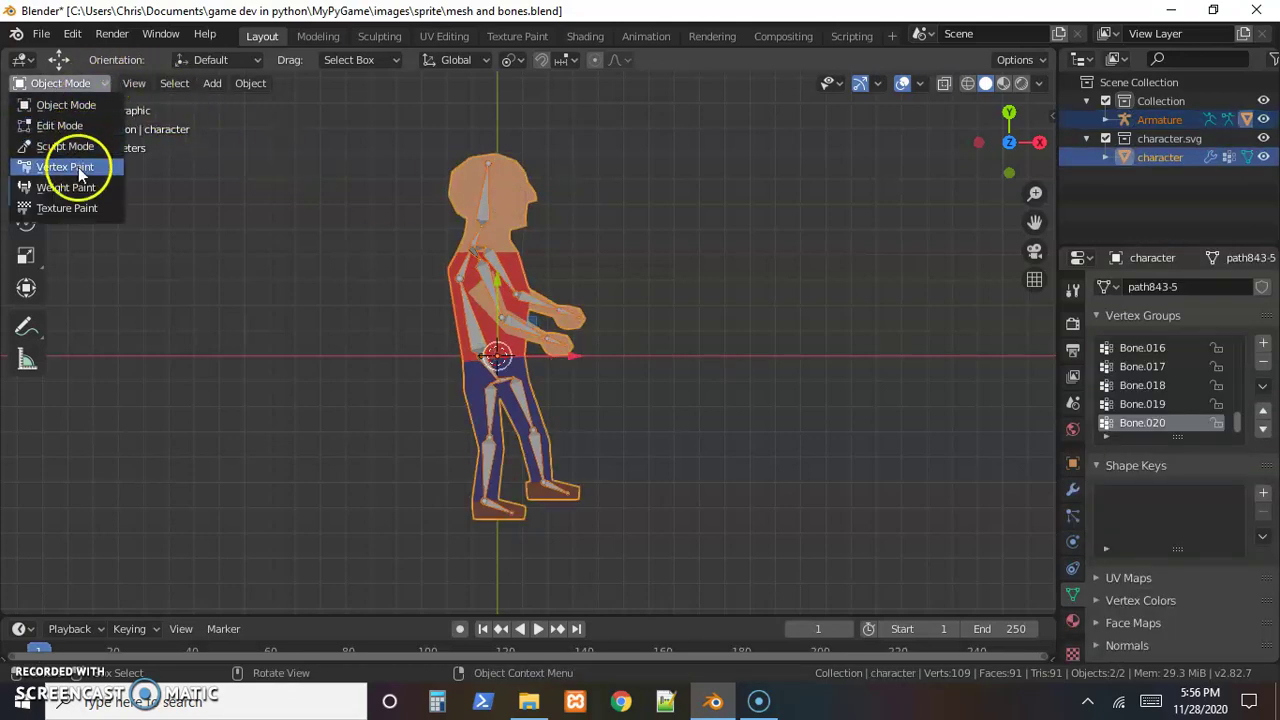
{"action": "left_click", "coordinate": [67, 188]}
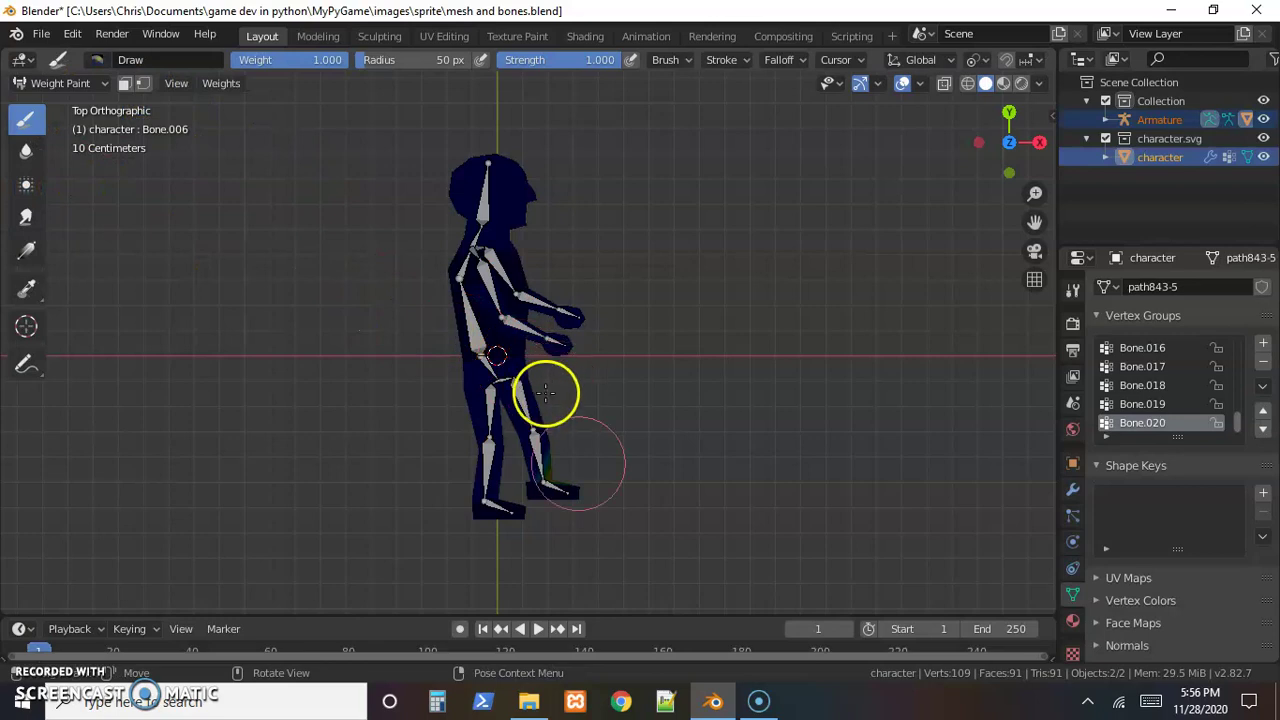
Show the weights of the near arm's forearm bone (Bone.006), then select its hand bone (Bone.007) for weight painting.
{"action": "scroll", "coordinate": [672, 546], "scroll_direction": "up", "scroll_amount": 2}
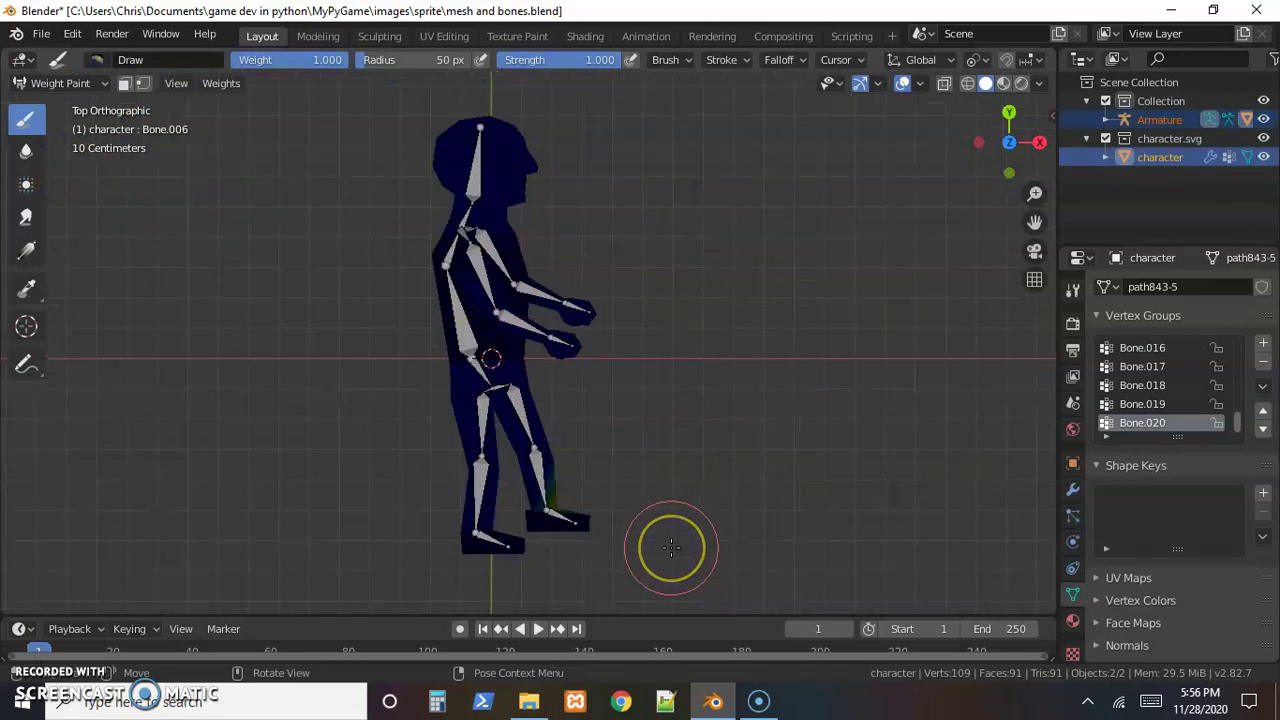
{"action": "scroll", "coordinate": [672, 546], "scroll_direction": "down", "scroll_amount": 3}
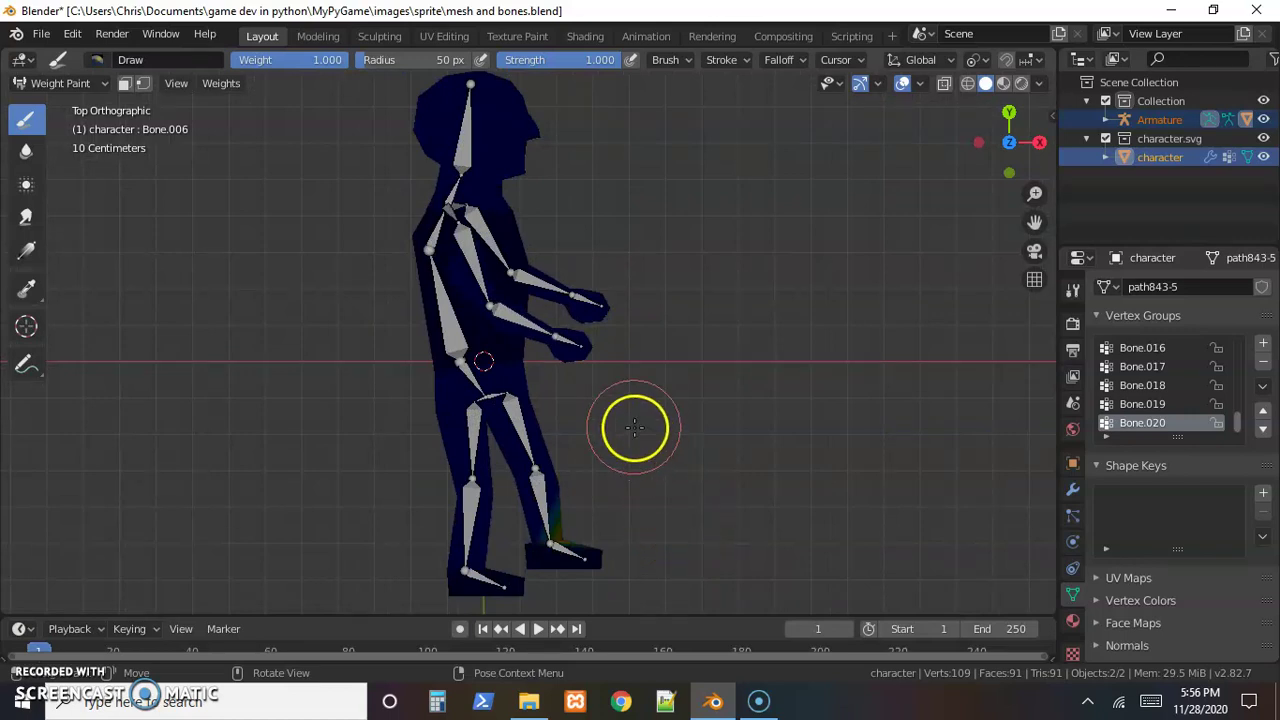
{"action": "left_click", "coordinate": [513, 318], "text": "ctrl"}
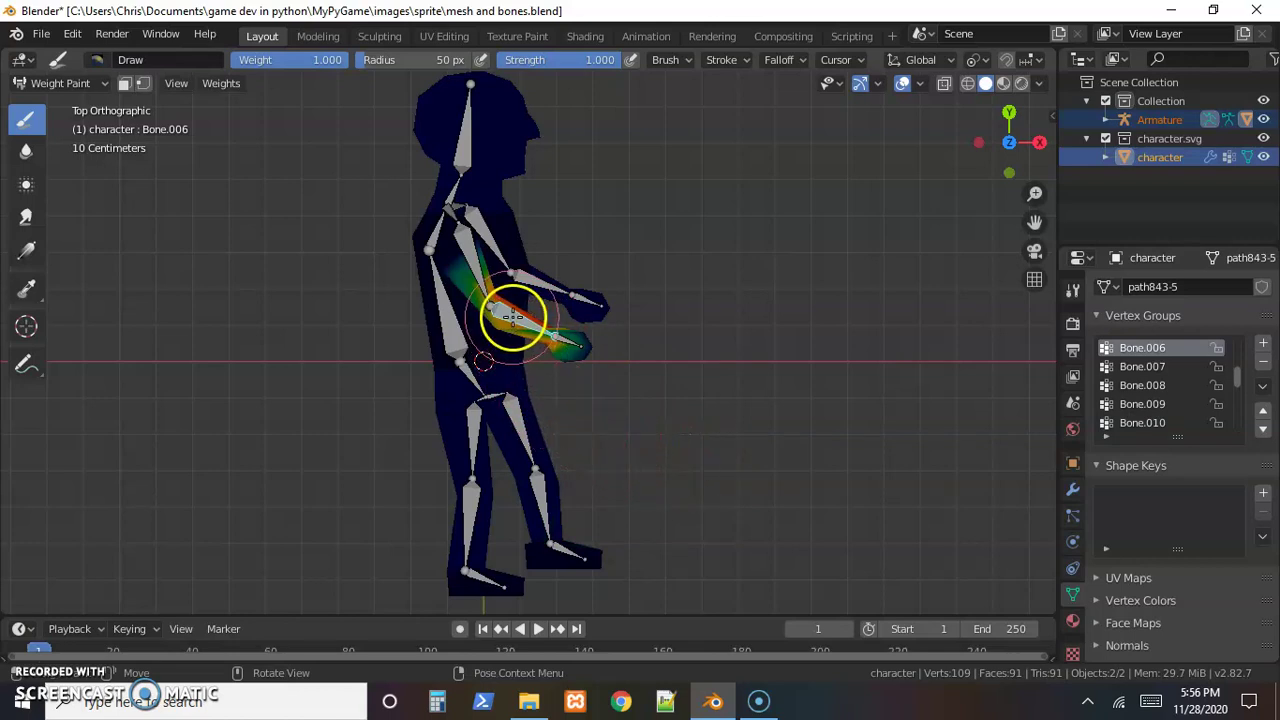
{"action": "mouse_move", "coordinate": [520, 328]}
{"action": "left_mouse_down"}
{"action": "mouse_move", "coordinate": [534, 343]}
{"action": "mouse_move", "coordinate": [569, 343]}
{"action": "left_mouse_up"}
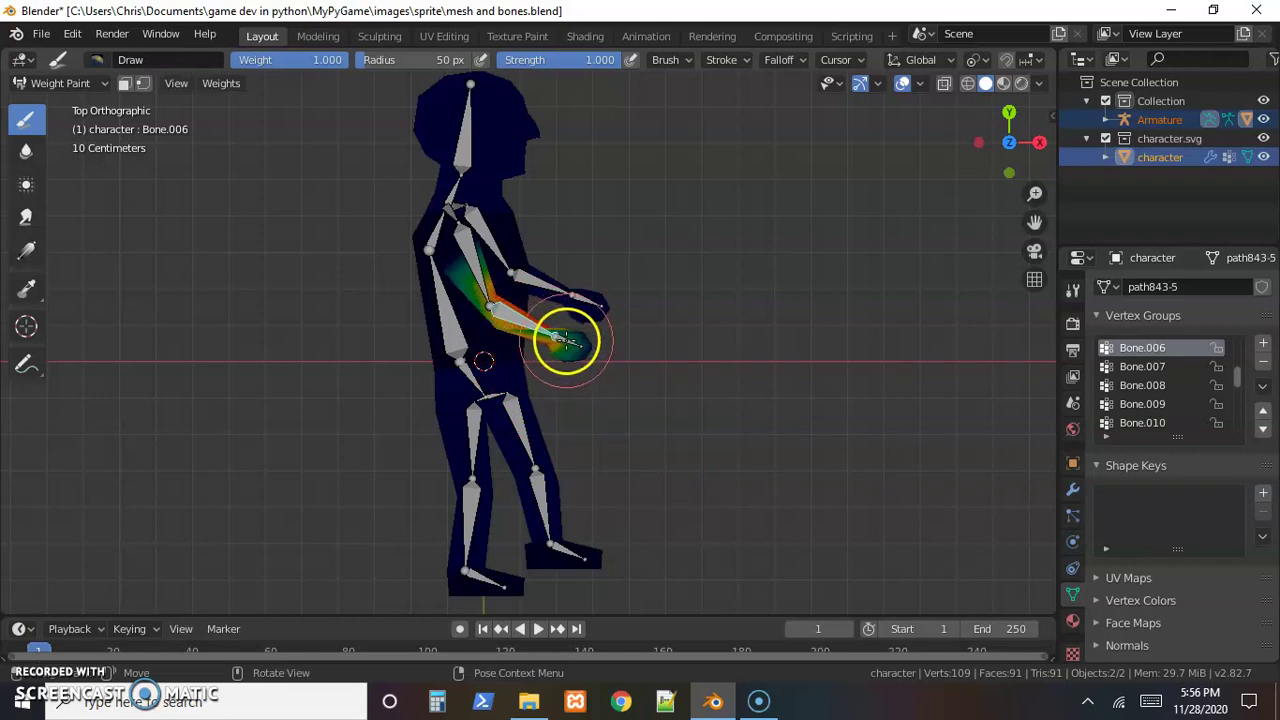
{"action": "left_click", "coordinate": [563, 338], "text": "ctrl"}
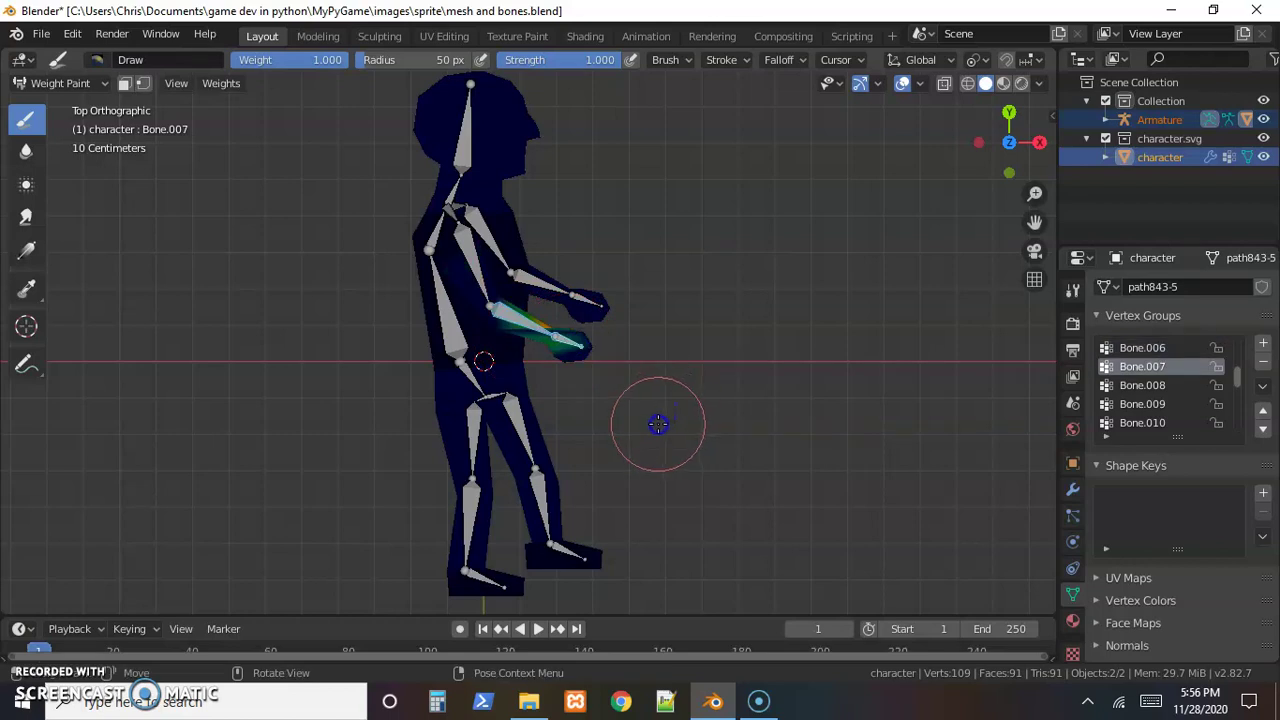
{"action": "scroll", "coordinate": [625, 393], "scroll_direction": "up", "scroll_amount": 4}
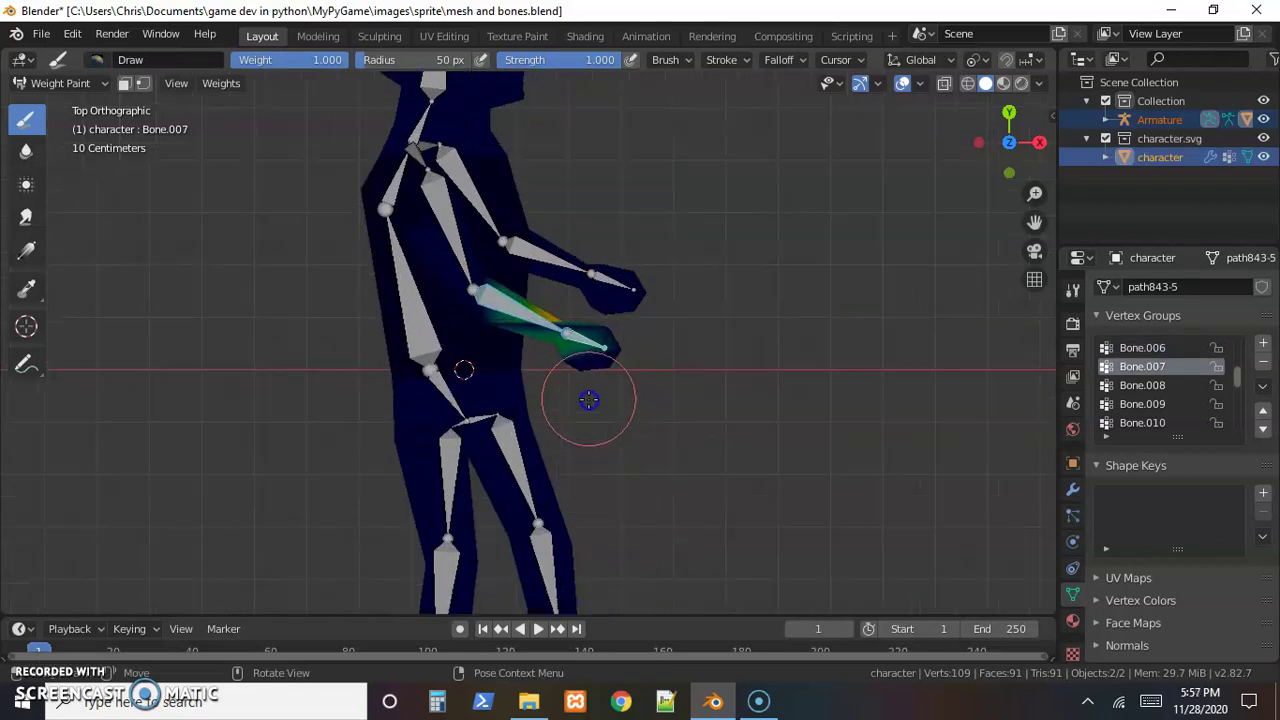
Paint the near hand for Bone.007 at weight 1.000 and reduce that bone's influence from forearm to wrist with the weight at 0.000.
{"action": "scroll", "coordinate": [641, 423], "scroll_direction": "up", "scroll_amount": 1}
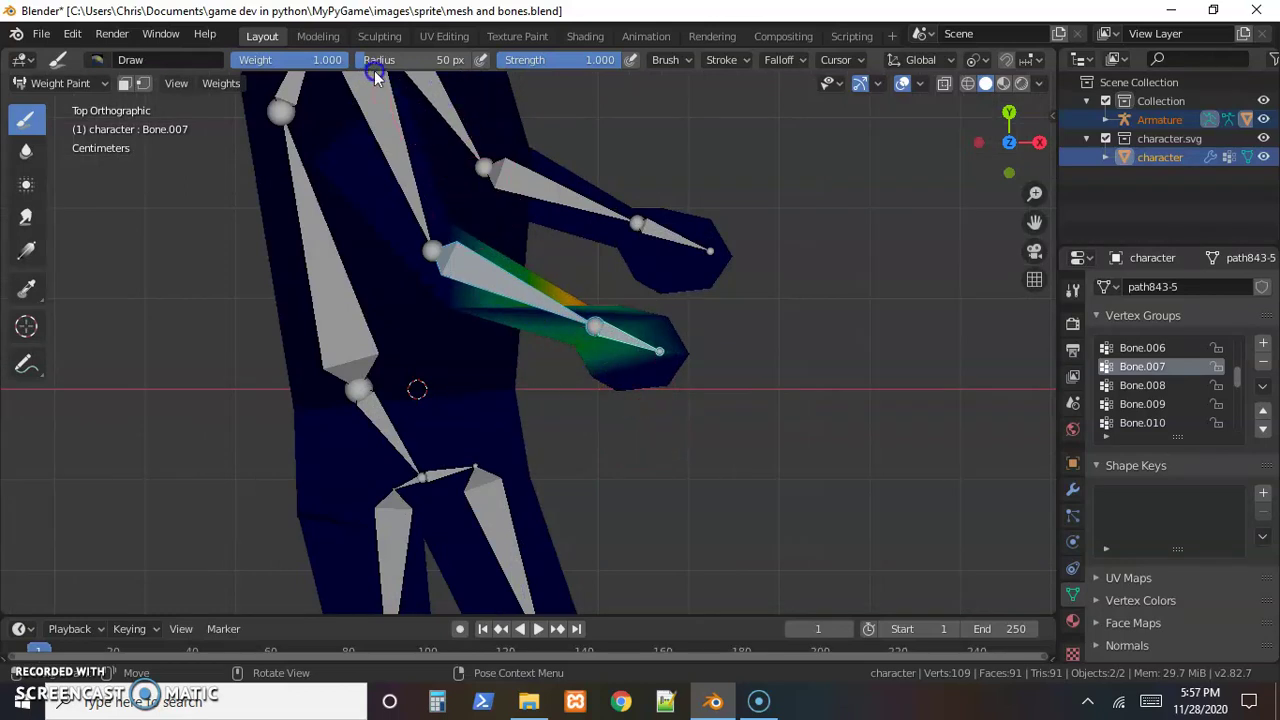
{"action": "left_click", "coordinate": [774, 324]}
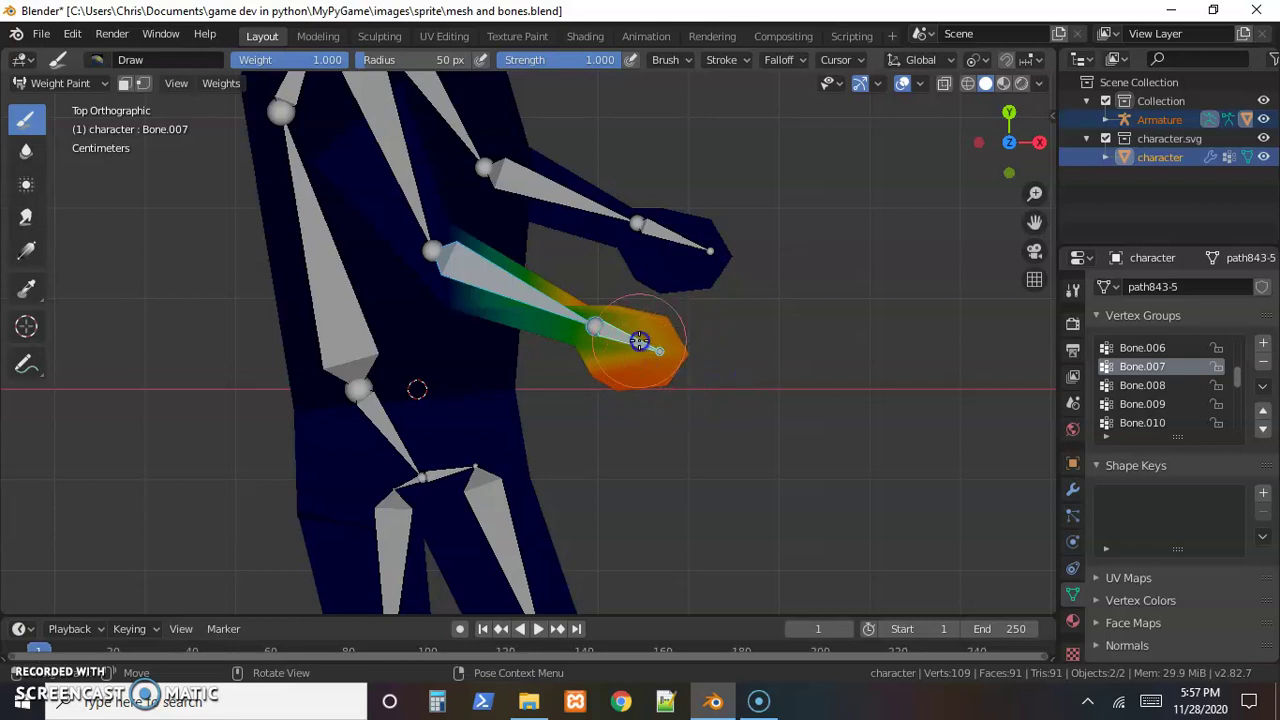
{"action": "left_click", "coordinate": [322, 60]}
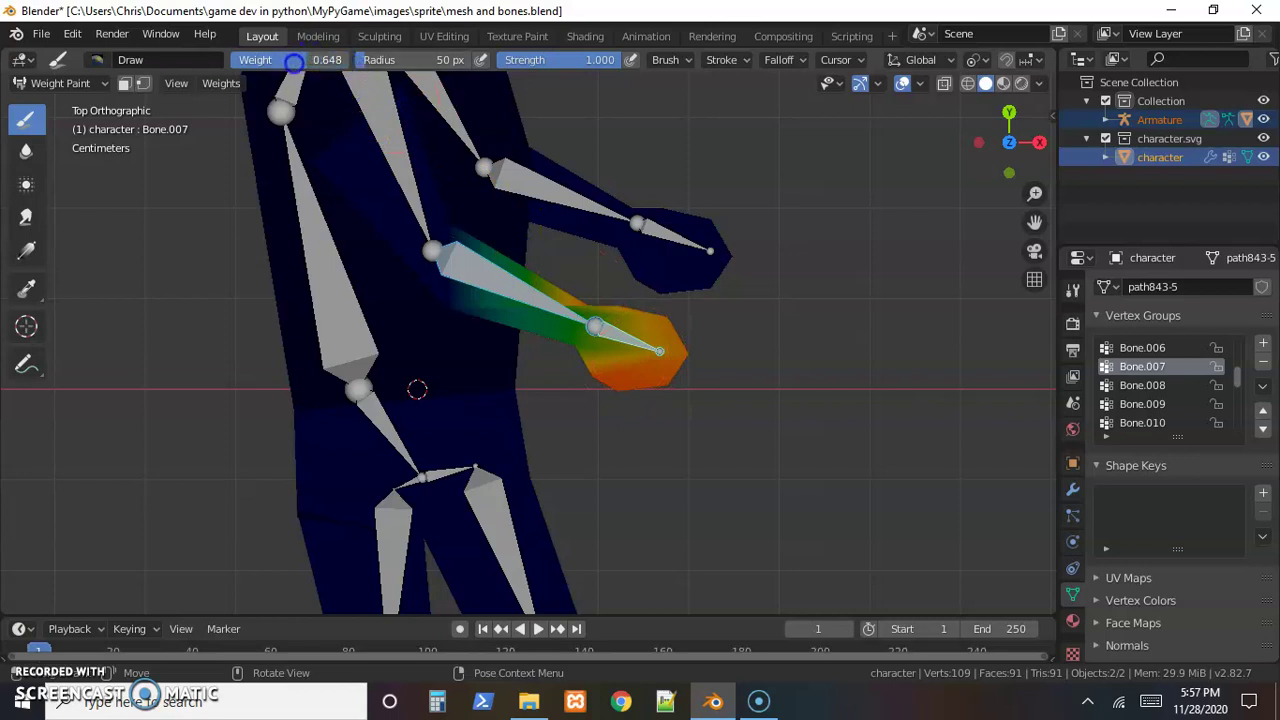
{"action": "mouse_move", "coordinate": [495, 248]}
{"action": "left_mouse_down"}
{"action": "mouse_move", "coordinate": [514, 289]}
{"action": "mouse_move", "coordinate": [563, 283]}
{"action": "mouse_move", "coordinate": [571, 294]}
{"action": "mouse_move", "coordinate": [531, 294]}
{"action": "mouse_move", "coordinate": [580, 434]}
{"action": "mouse_move", "coordinate": [612, 459]}
{"action": "mouse_move", "coordinate": [651, 417]}
{"action": "mouse_move", "coordinate": [629, 344]}
{"action": "left_mouse_up"}
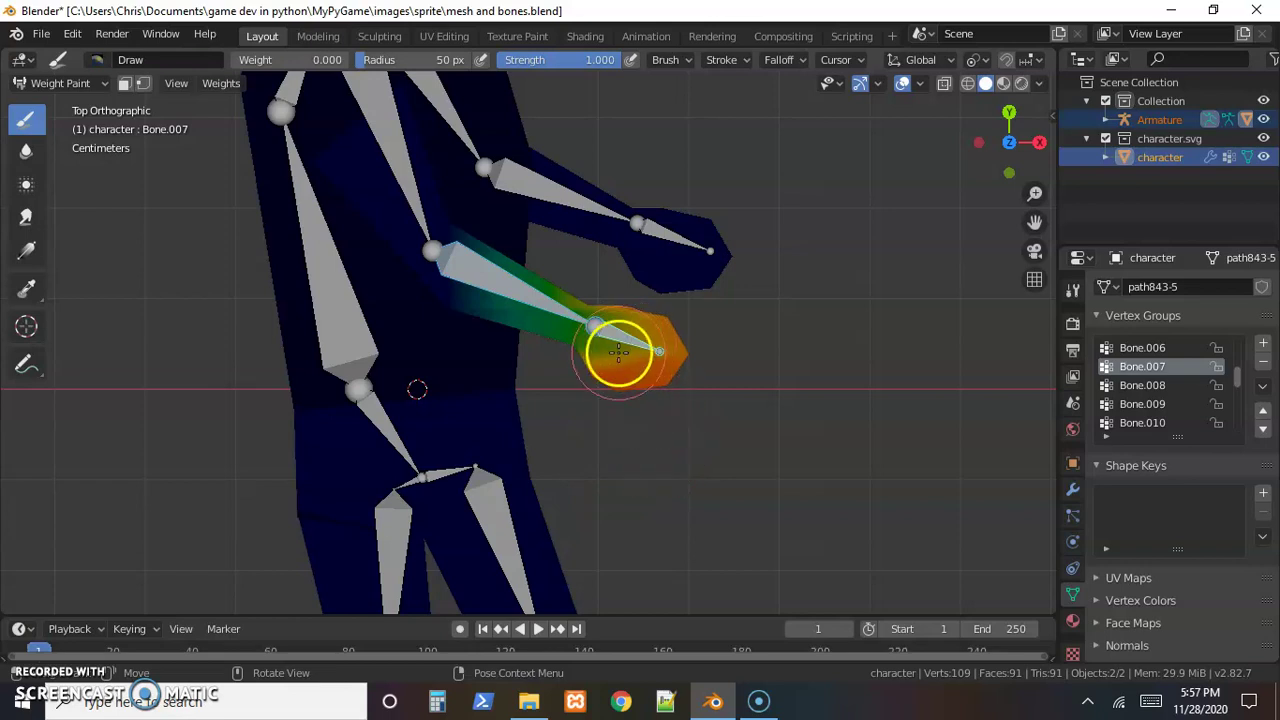
{"action": "scroll", "coordinate": [798, 462], "scroll_direction": "down", "scroll_amount": 4}
{"action": "scroll", "coordinate": [705, 460], "scroll_direction": "down", "scroll_amount": 2}
{"action": "scroll", "coordinate": [690, 445], "scroll_direction": "up", "scroll_amount": 2}
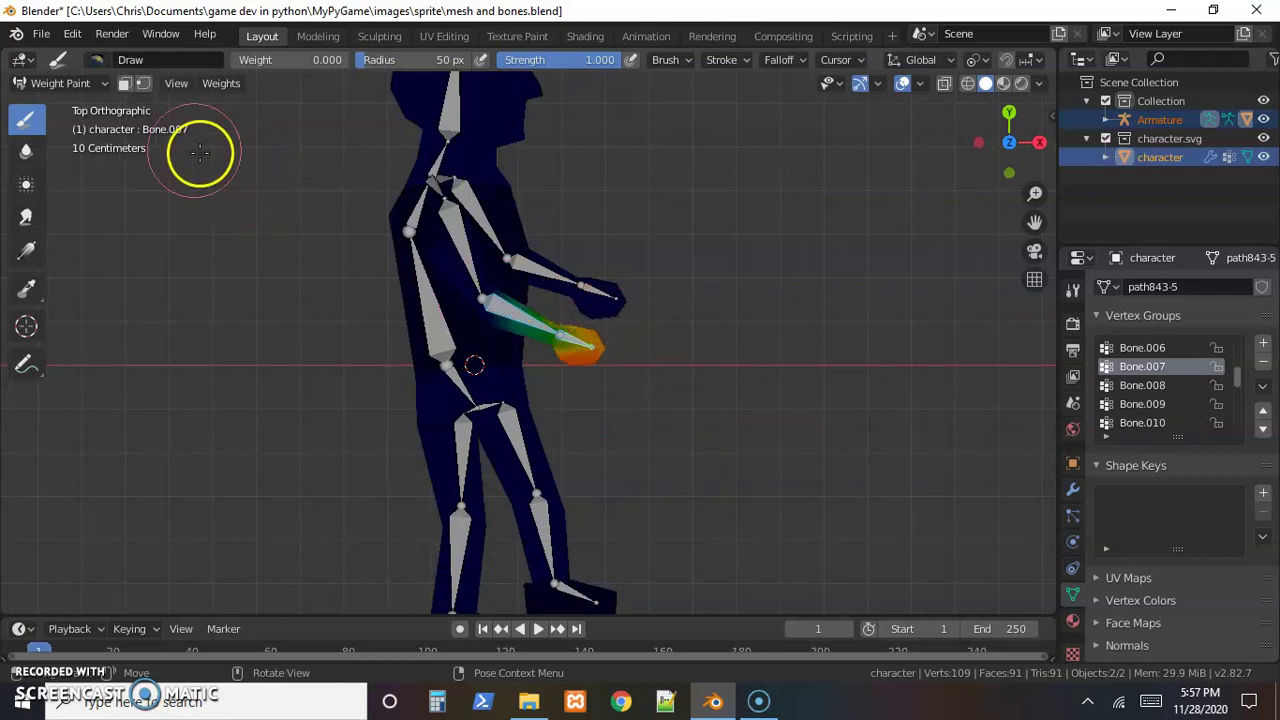
Return to Object Mode, select only the armature, and switch it to Pose Mode.
{"action": "left_click", "coordinate": [96, 86]}
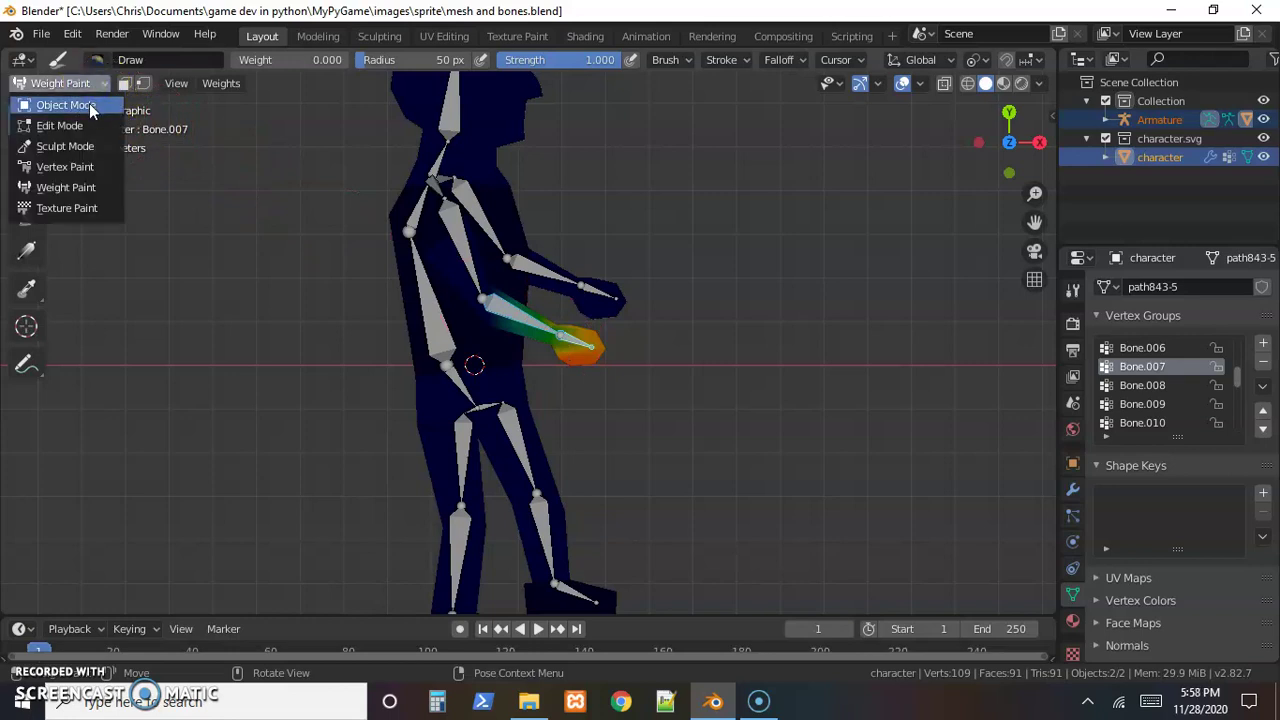
{"action": "left_click", "coordinate": [89, 104]}
{"action": "left_click", "coordinate": [436, 316]}
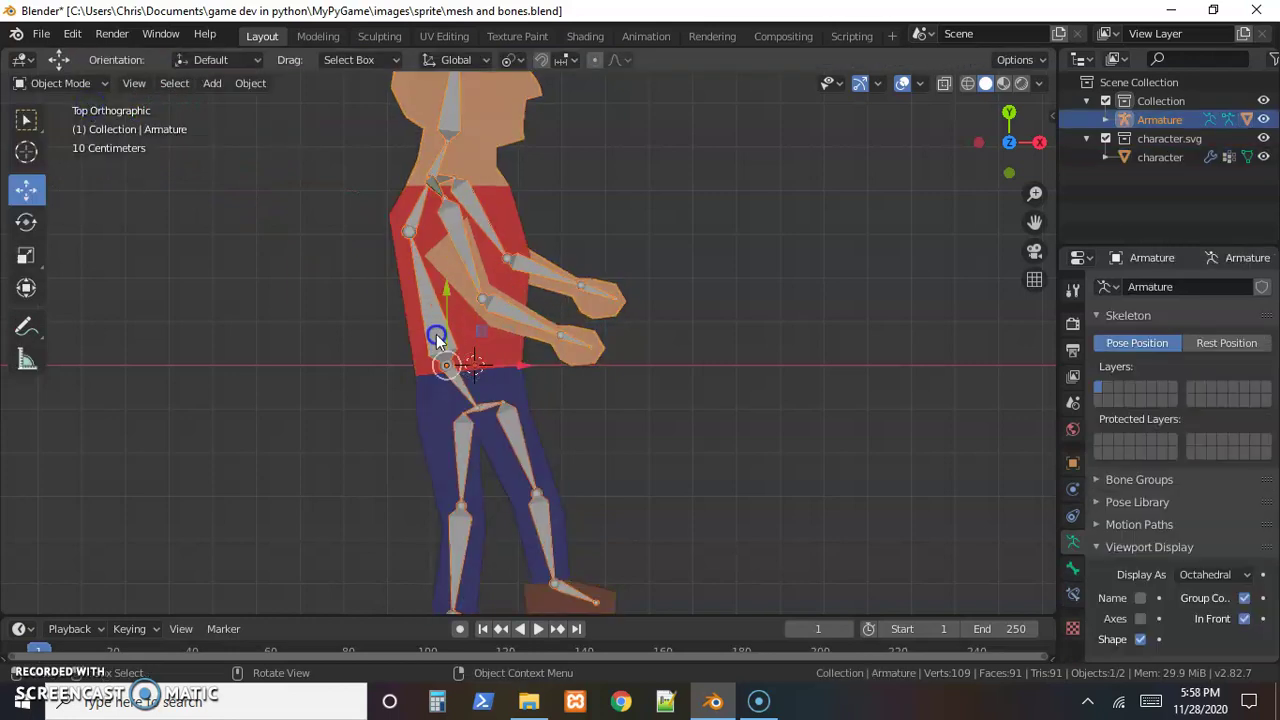
{"action": "left_click", "coordinate": [60, 84]}
{"action": "left_click", "coordinate": [66, 146]}
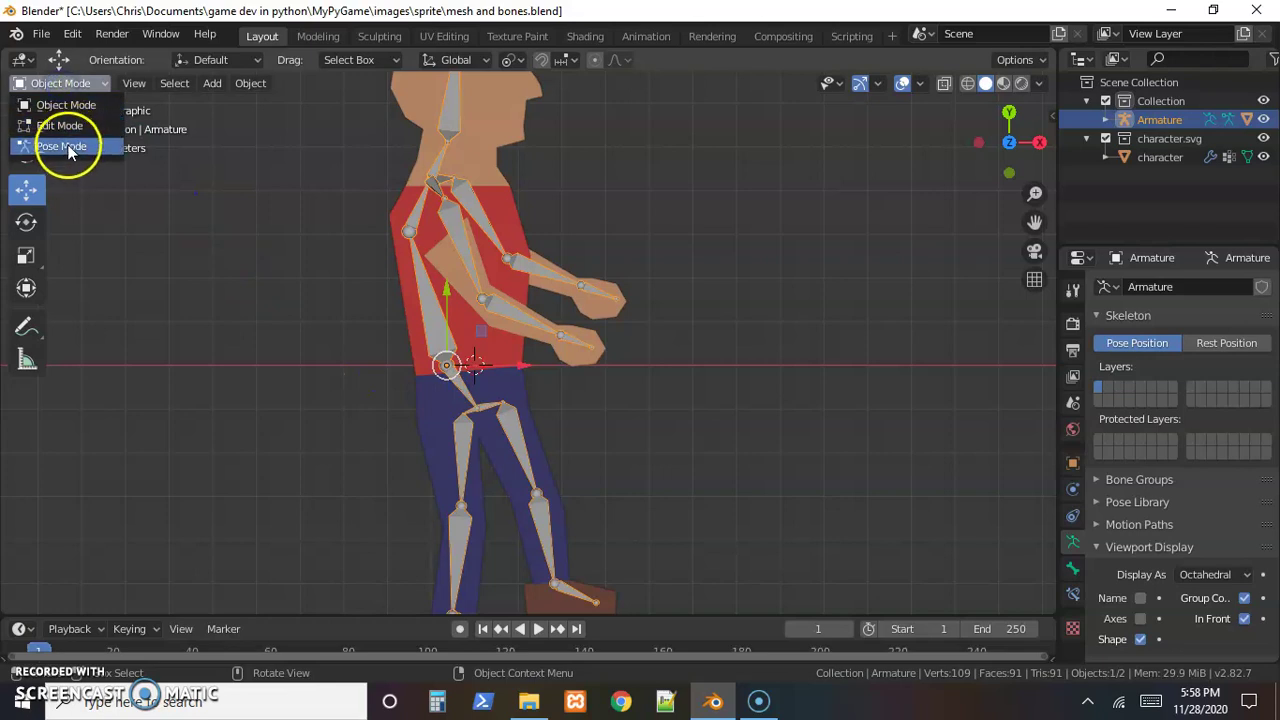
{"action": "left_click", "coordinate": [432, 286]}
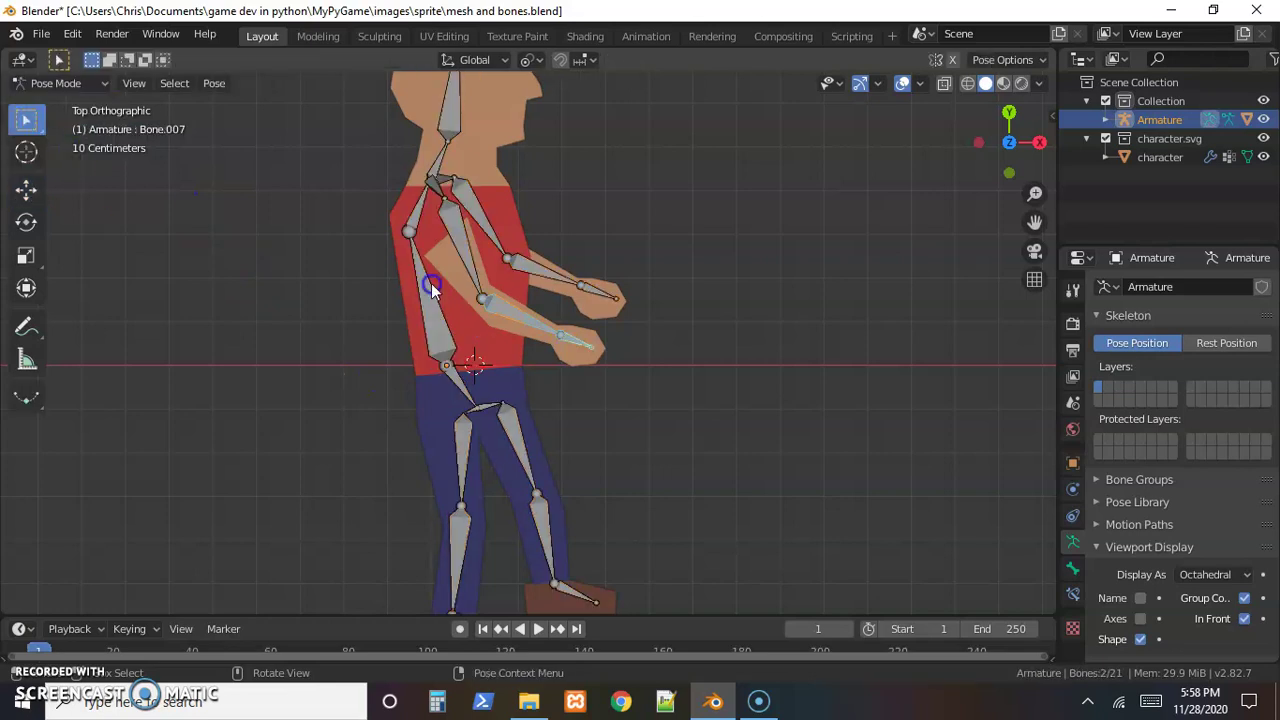
Test-rotate the near arm's forearm bone (Bone.006) to check the deformation, and cancel the rotation.
{"action": "left_click", "coordinate": [503, 316]}
{"action": "key", "text": "r"}
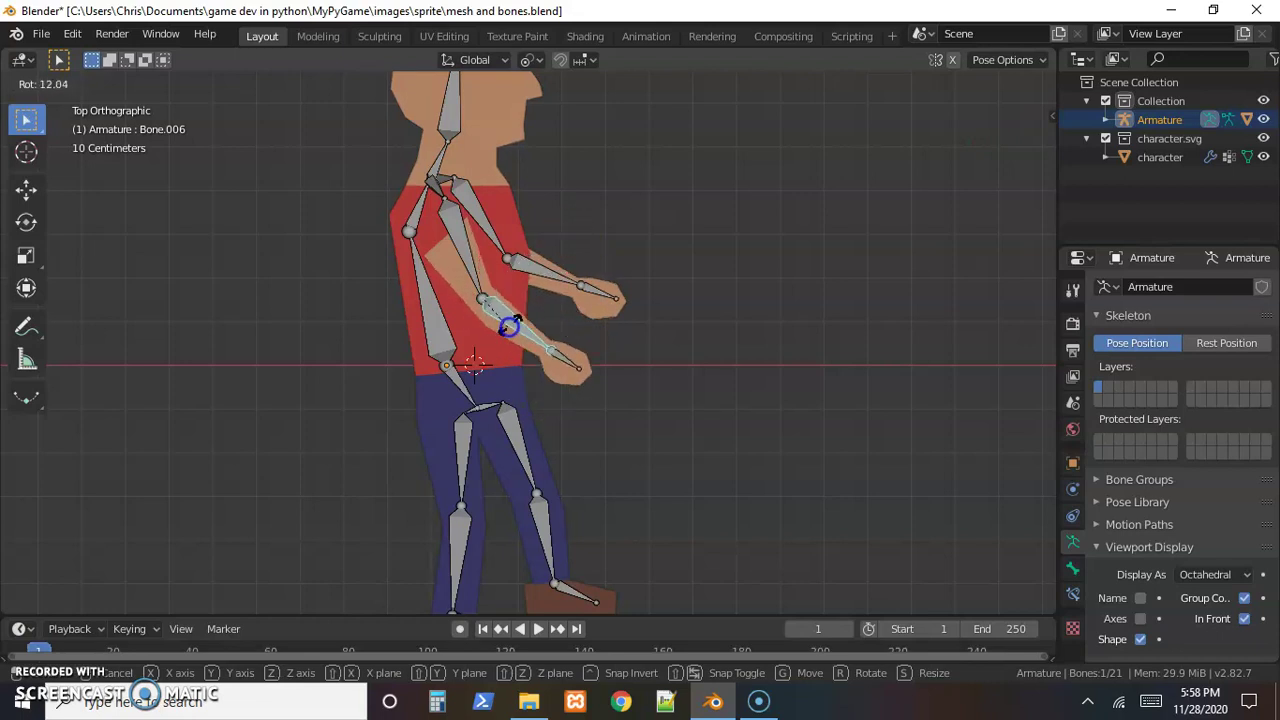
{"action": "right_click", "coordinate": [512, 333]}
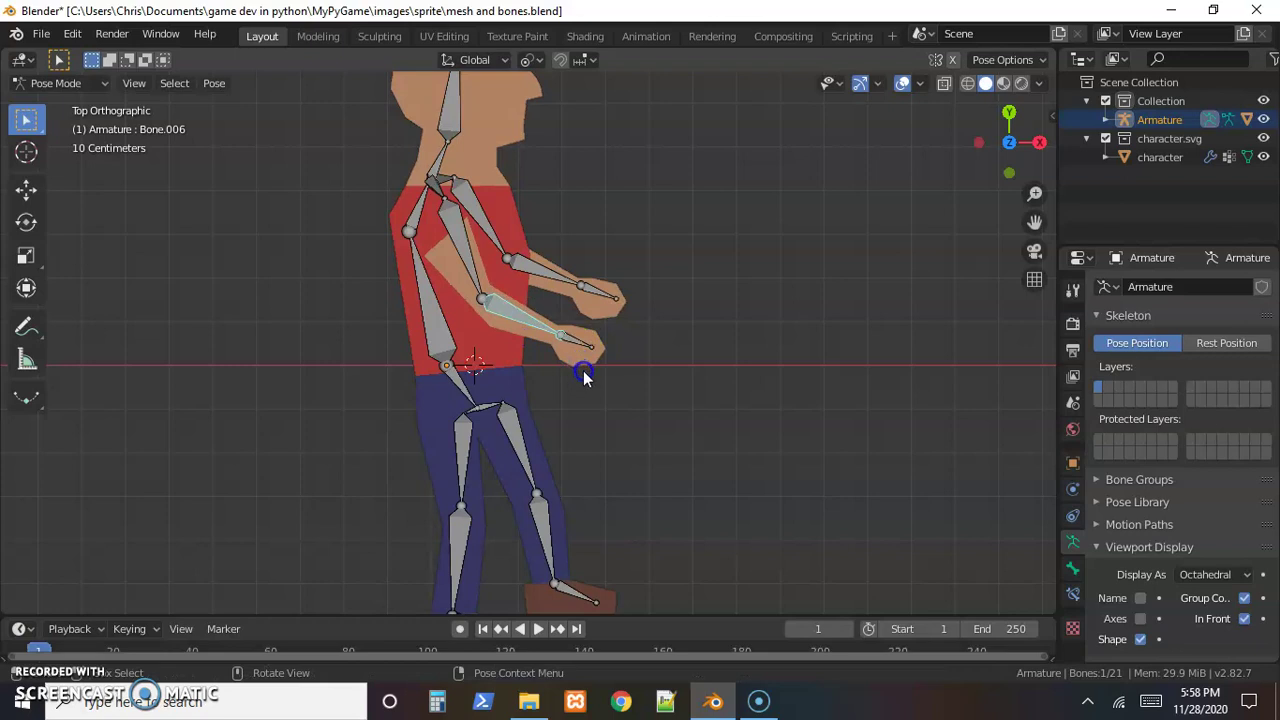
Select the head bone, leave Pose Mode for Object Mode, and clear the object selection.
{"action": "left_click", "coordinate": [452, 120]}
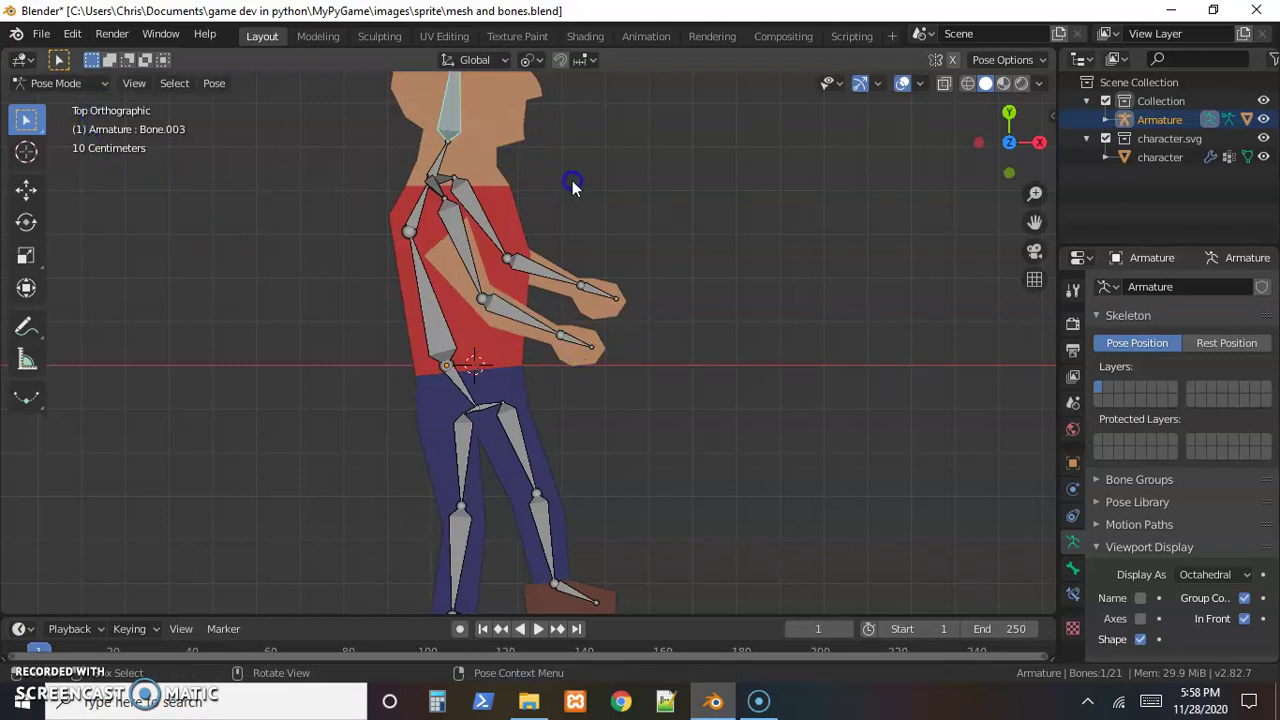
{"action": "left_click", "coordinate": [100, 83]}
{"action": "left_click", "coordinate": [97, 107]}
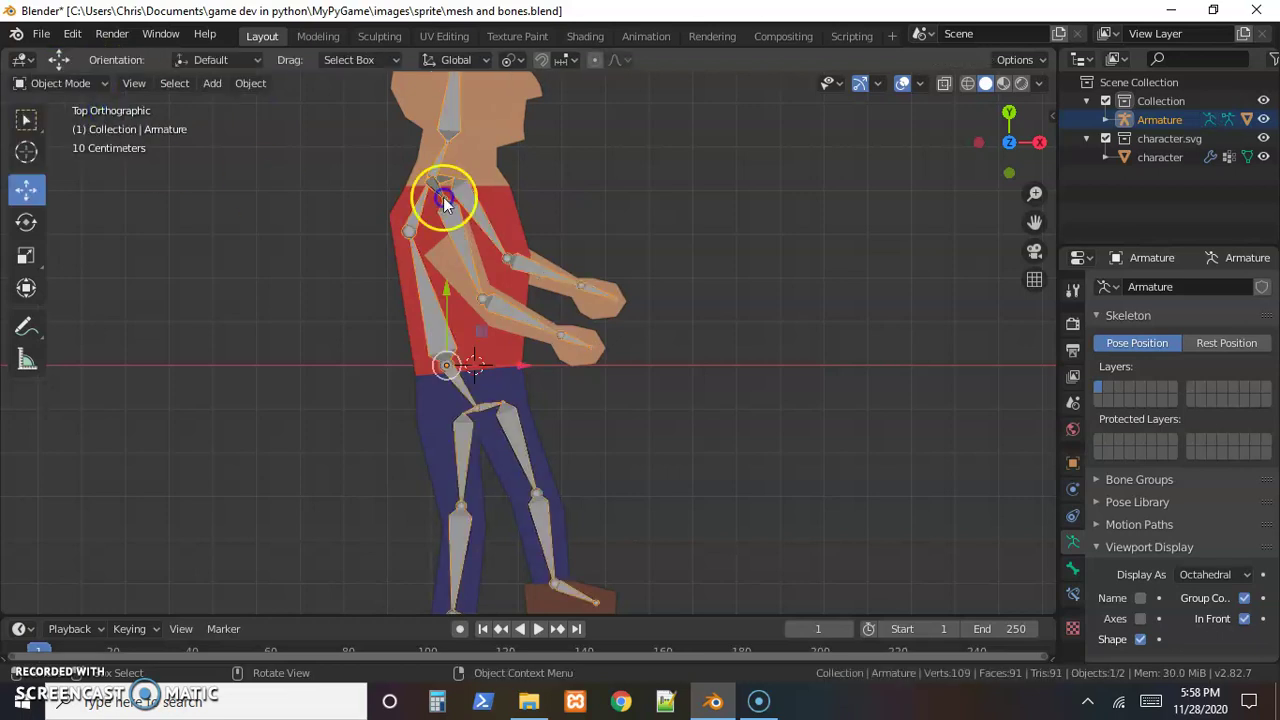
{"action": "left_click", "coordinate": [575, 183]}
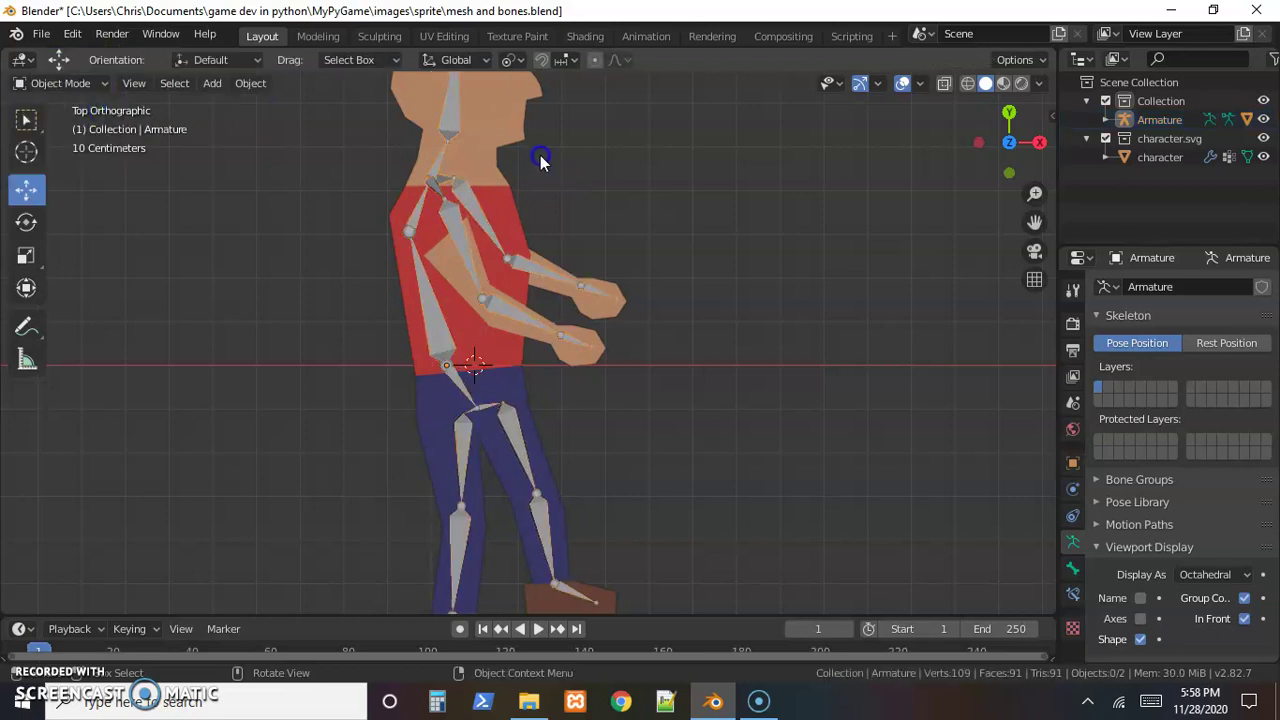
{"action": "left_click", "coordinate": [497, 122]}
{"action": "left_click", "coordinate": [455, 115], "text": "shift"}
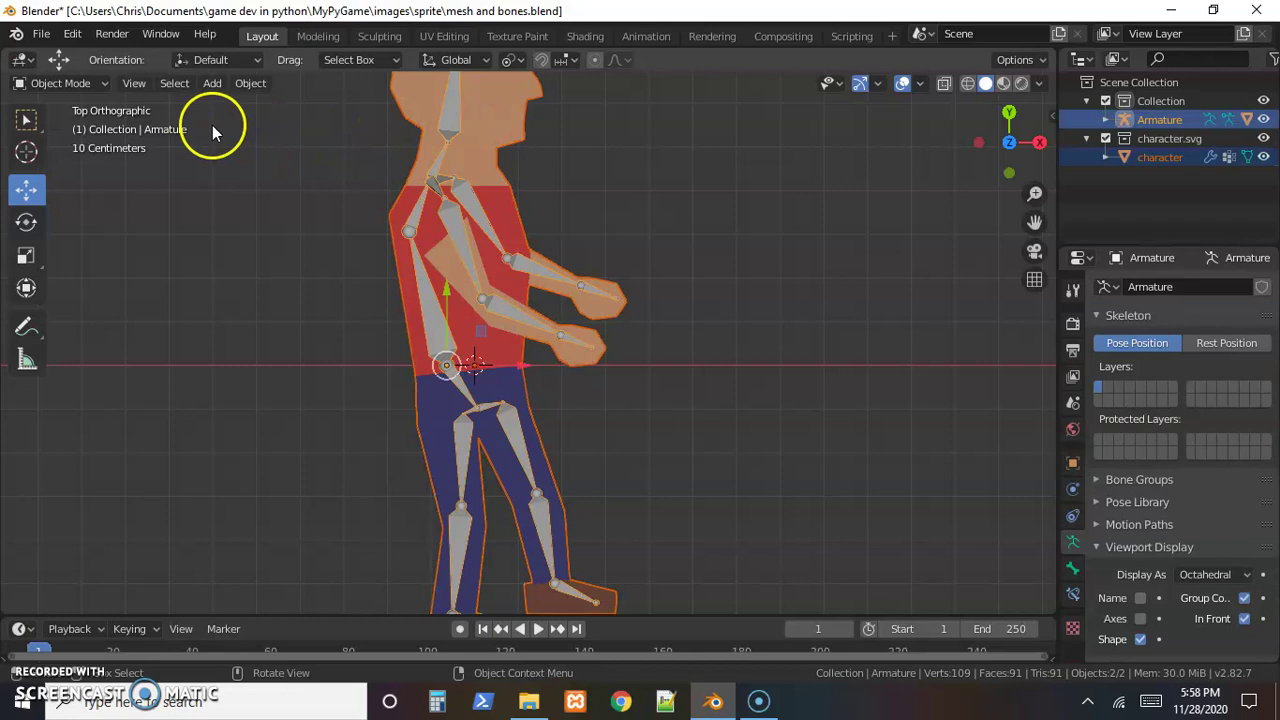
{"action": "left_click", "coordinate": [100, 86]}
{"action": "left_click", "coordinate": [254, 177]}
Select the armature, add the character mesh as the active object, and enter Weight Paint mode again.
{"action": "left_click", "coordinate": [522, 168]}
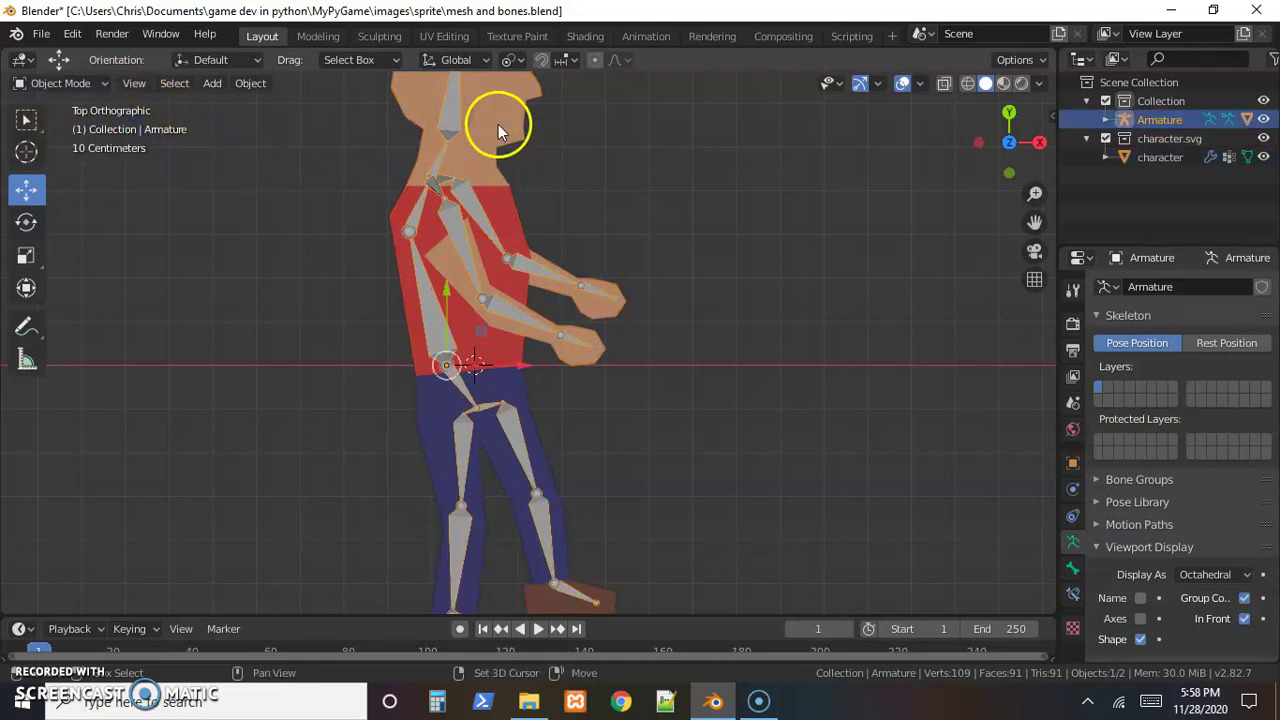
{"action": "left_click", "coordinate": [498, 124], "text": "shift"}
{"action": "left_click", "coordinate": [104, 83]}
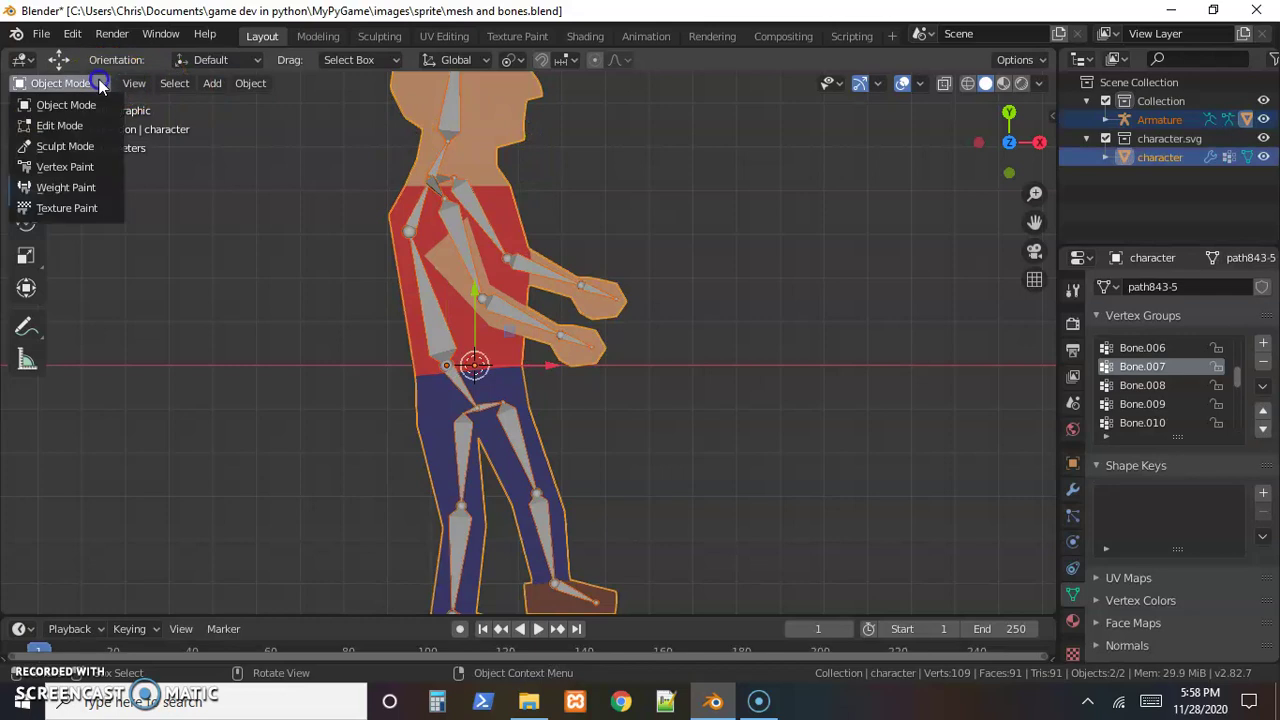
{"action": "left_click", "coordinate": [101, 186]}
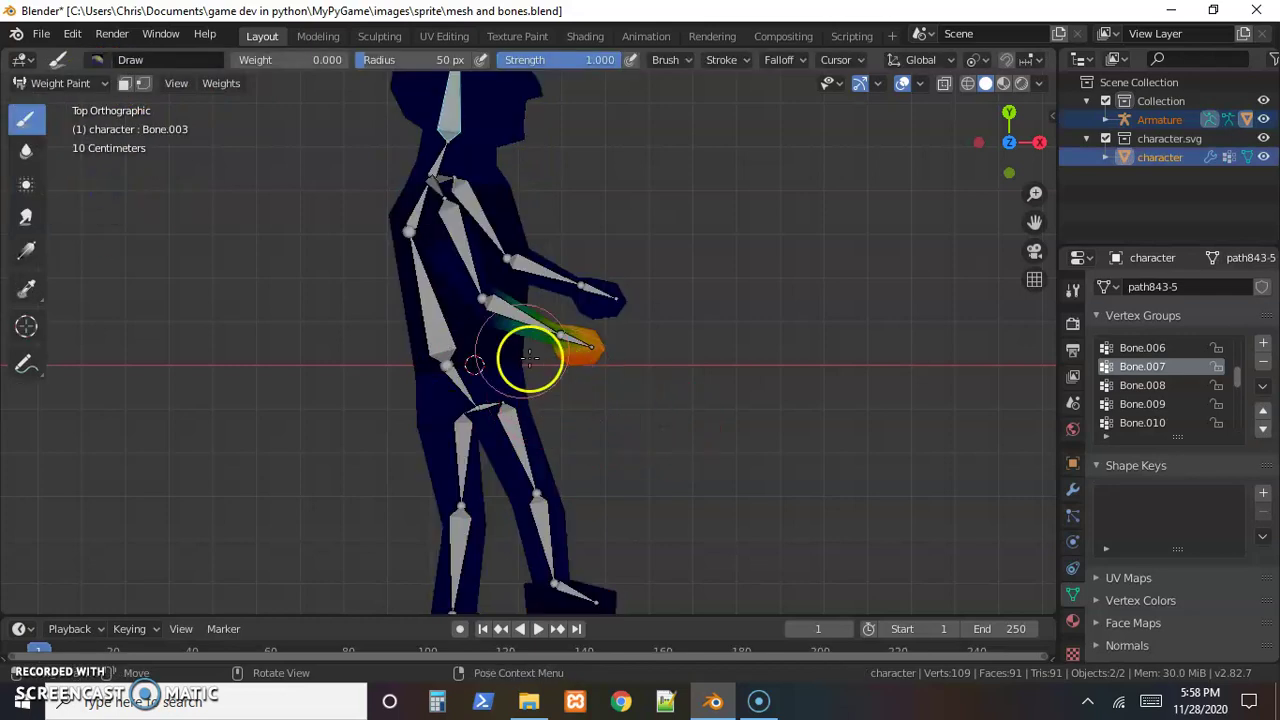
Display the weights of the near arm's forearm bone (Bone.006) and examine its influence on the forearm and hand.
{"action": "left_click", "coordinate": [504, 311], "text": "ctrl"}
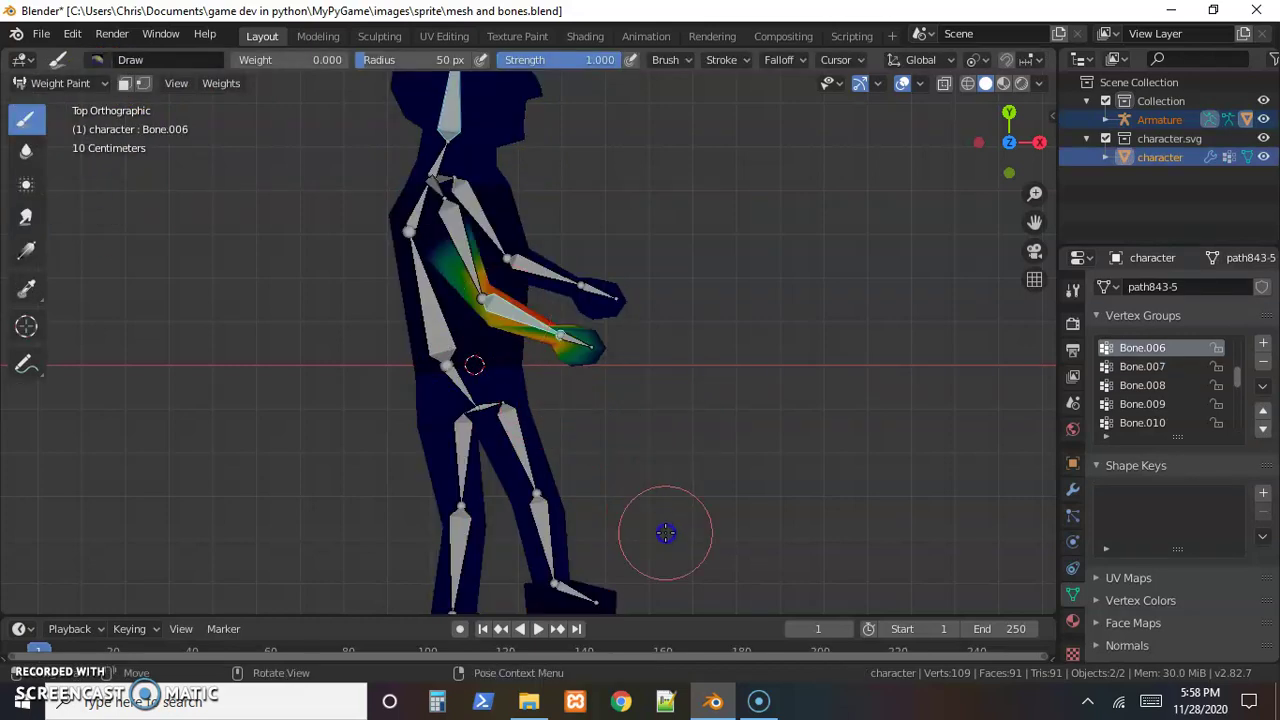
{"action": "scroll", "coordinate": [526, 371], "scroll_direction": "up", "scroll_amount": 6}
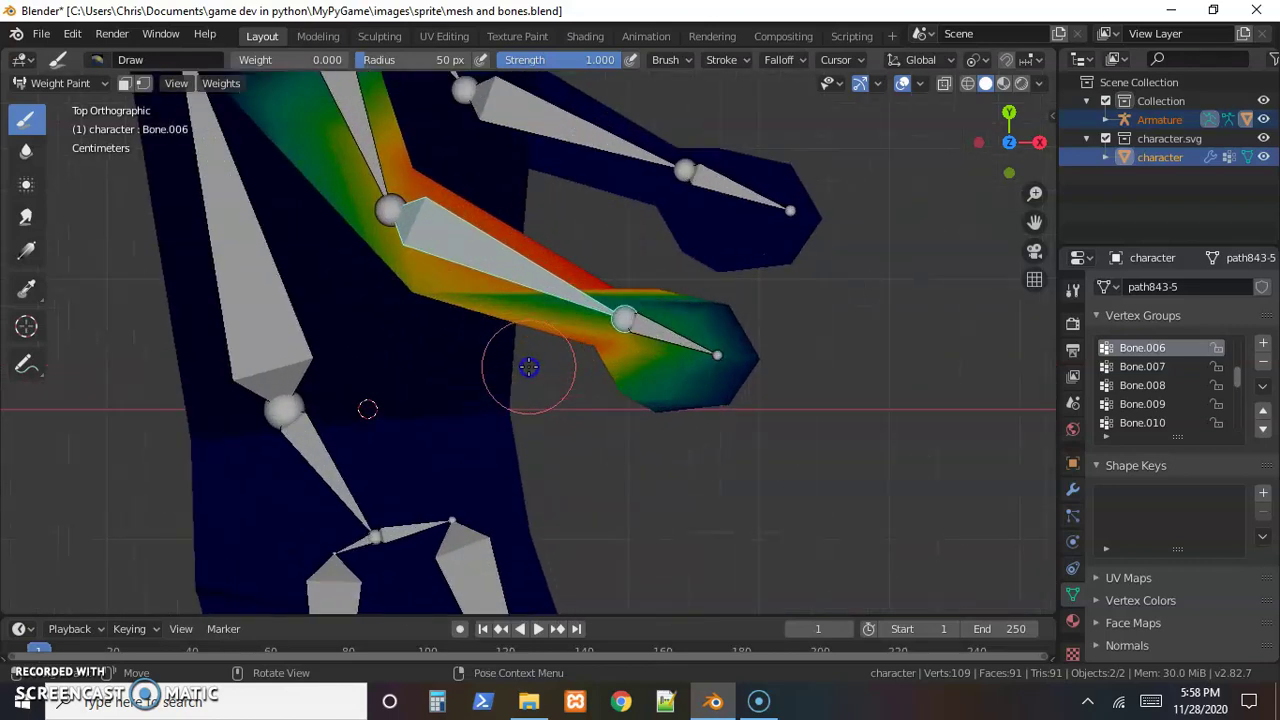
{"action": "scroll", "coordinate": [529, 367], "scroll_direction": "up", "scroll_amount": 2}
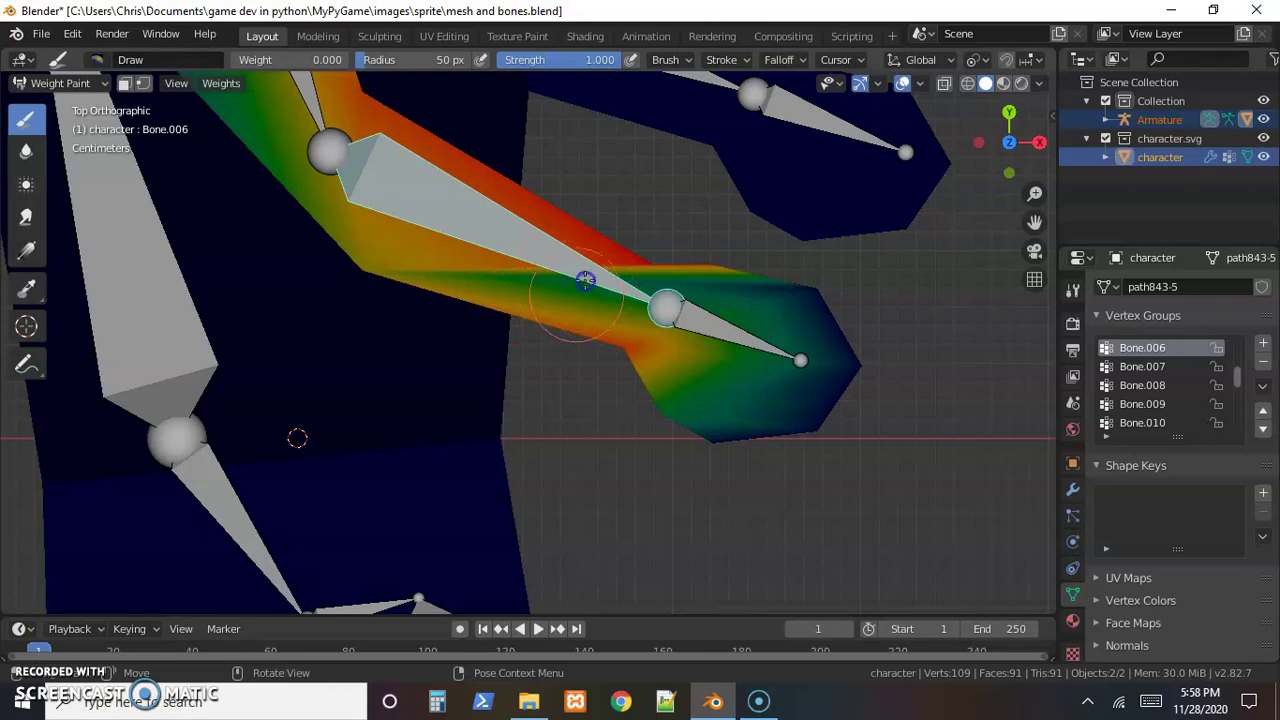
{"action": "scroll", "coordinate": [594, 420], "scroll_direction": "down", "scroll_amount": 4}
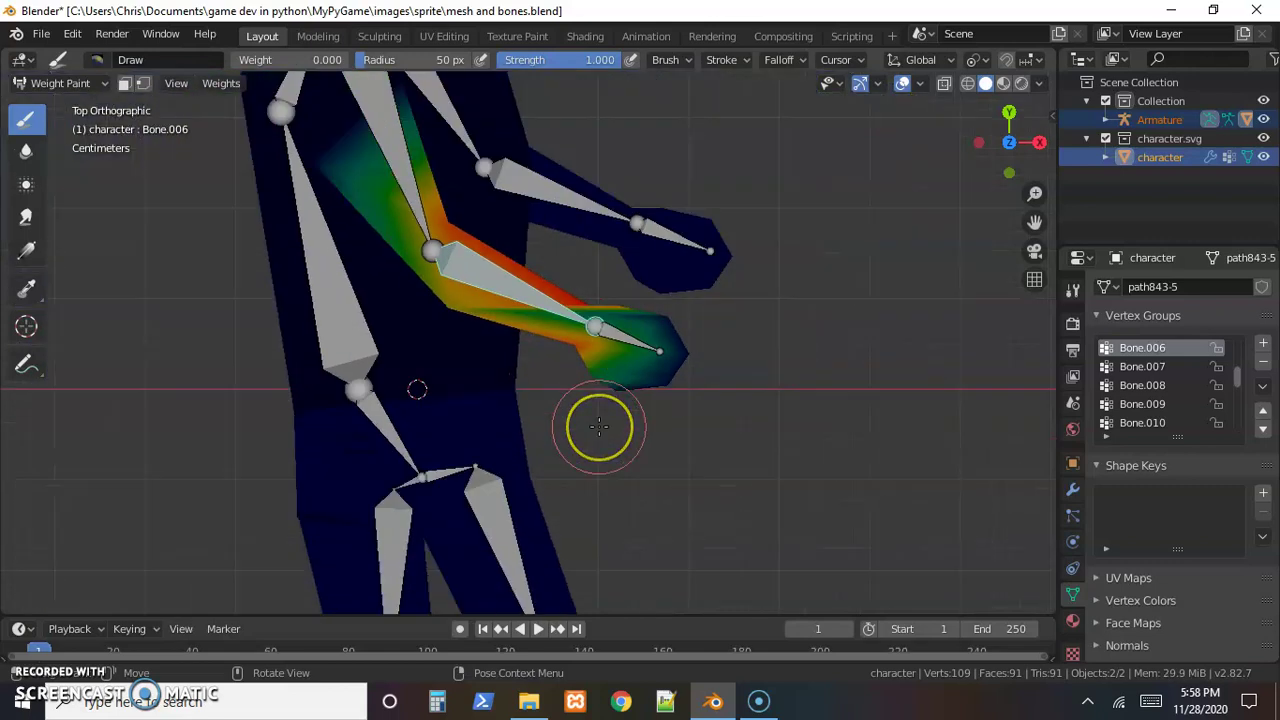
{"action": "scroll", "coordinate": [598, 427], "scroll_direction": "down", "scroll_amount": 4}
Paint the back of the near upper arm for Bone.005 at weight 1.000, using a 42 px brush radius.
{"action": "left_click", "coordinate": [455, 233]}
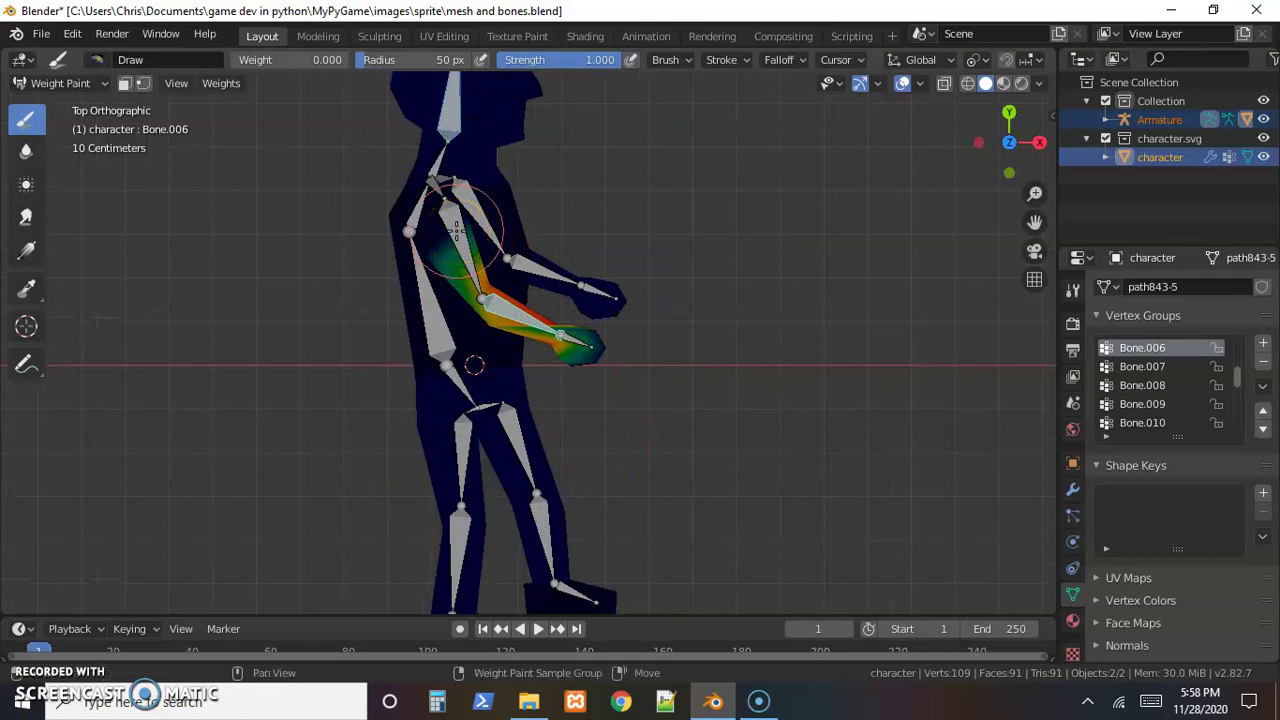
{"action": "left_click", "coordinate": [456, 231], "text": "shift"}
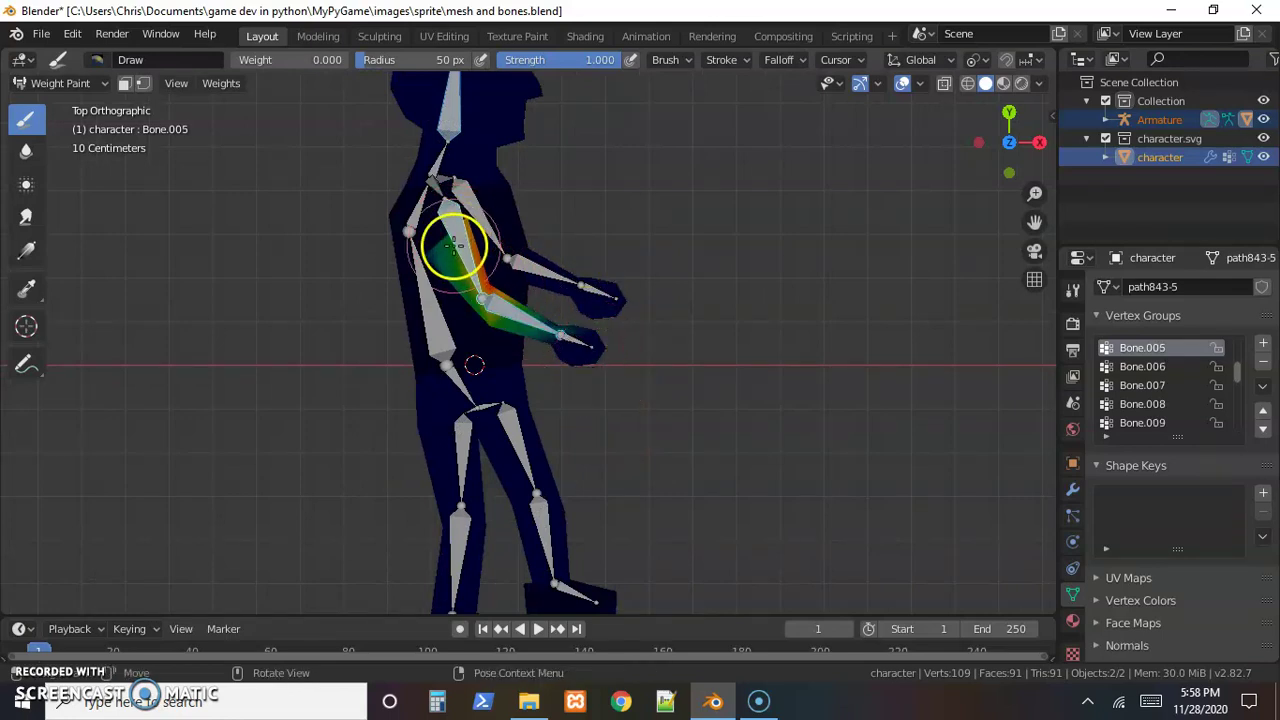
{"action": "left_click_drag", "start_coordinate": [454, 246], "coordinate": [457, 264]}
{"action": "scroll", "coordinate": [457, 264], "scroll_direction": "up", "scroll_amount": 6}
{"action": "scroll", "coordinate": [400, 271], "scroll_direction": "down", "scroll_amount": 2}
{"action": "middle_click_drag", "start_coordinate": [400, 271], "coordinate": [676, 445], "text": "shift"}
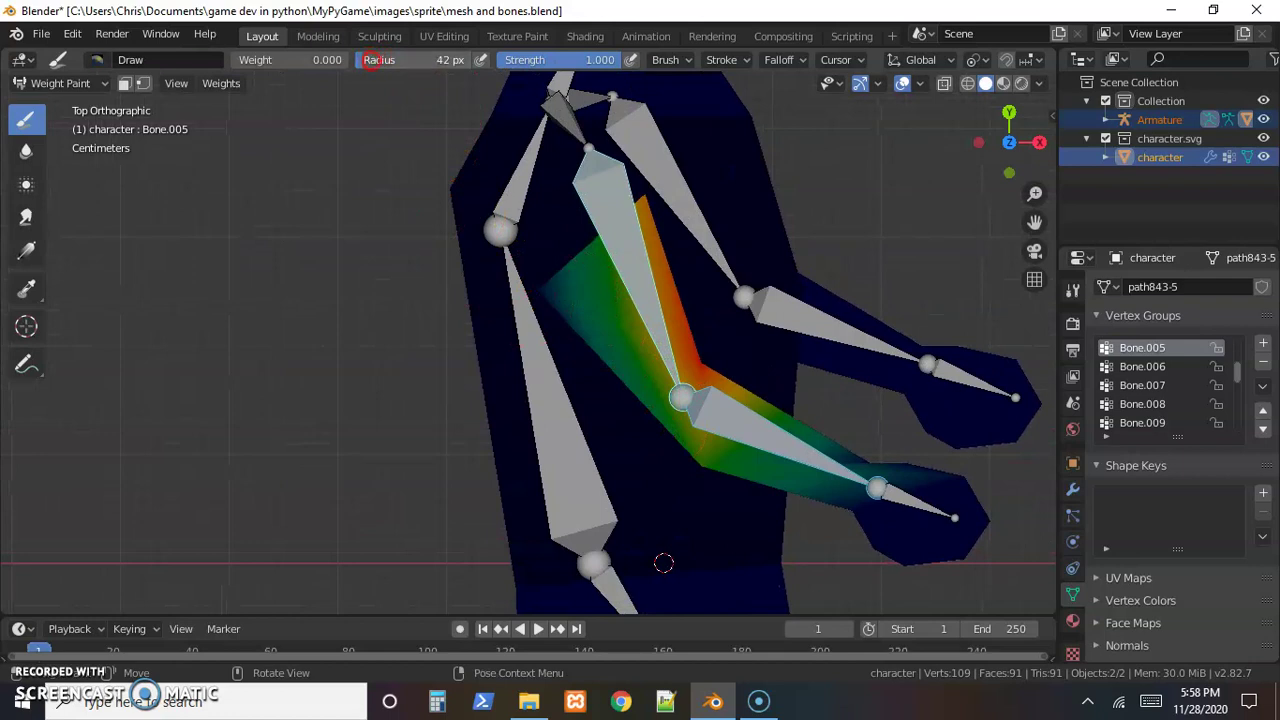
{"action": "left_click_drag", "start_coordinate": [245, 61], "coordinate": [356, 62]}
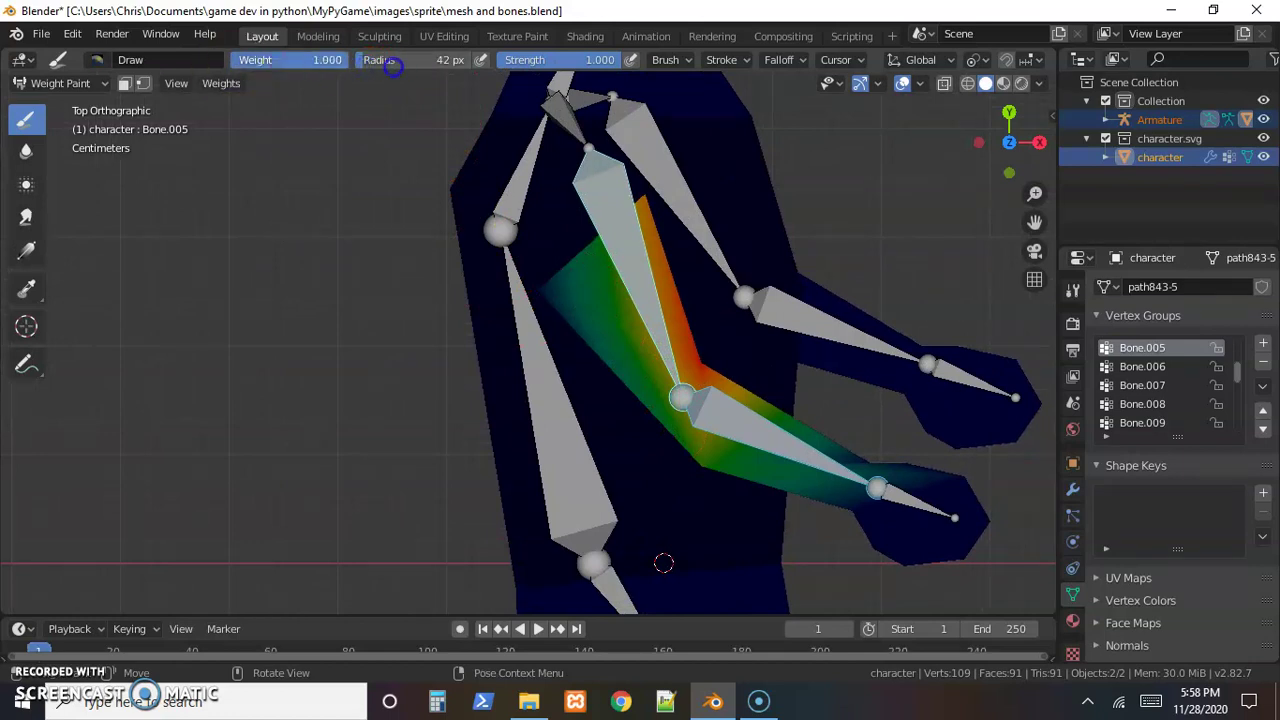
{"action": "mouse_move", "coordinate": [614, 386]}
{"action": "left_mouse_down"}
{"action": "mouse_move", "coordinate": [558, 288]}
{"action": "mouse_move", "coordinate": [565, 300]}
{"action": "left_mouse_up"}
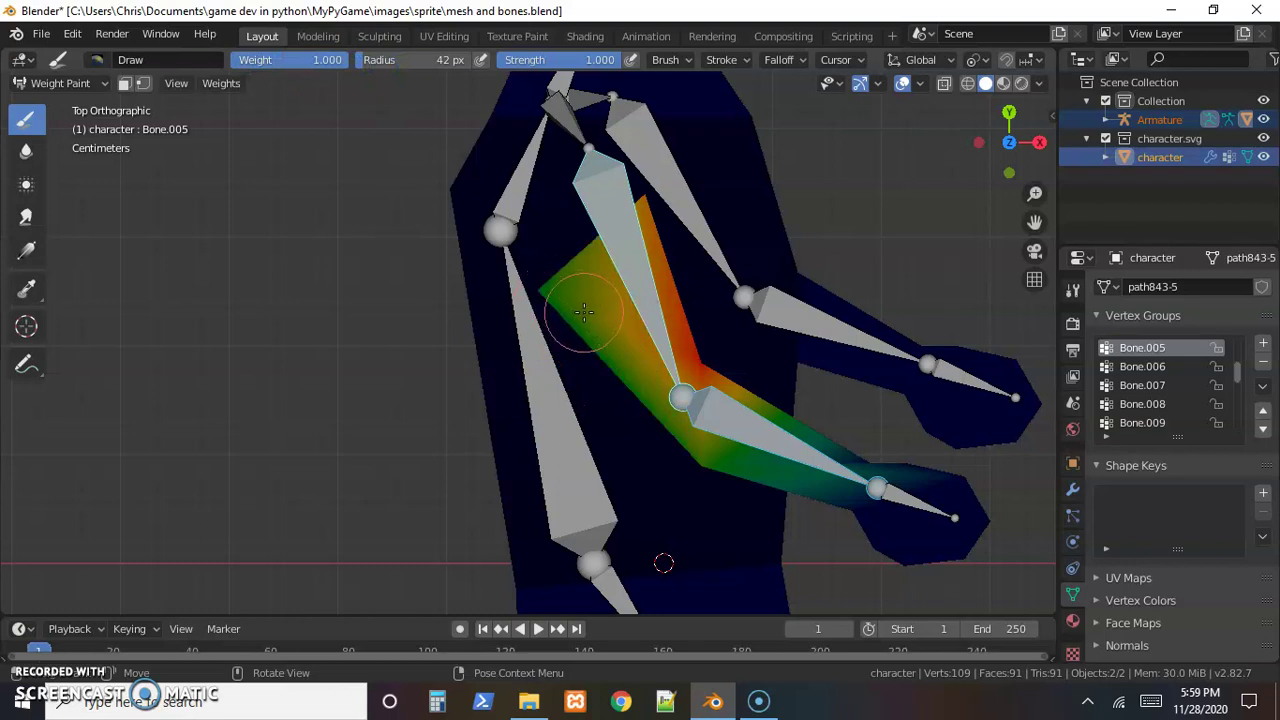
Switch to the bottom orthographic view and step through the arm bones' weights to the far hand bone (Bone.011).
{"action": "scroll", "coordinate": [740, 447], "scroll_direction": "down", "scroll_amount": 2}
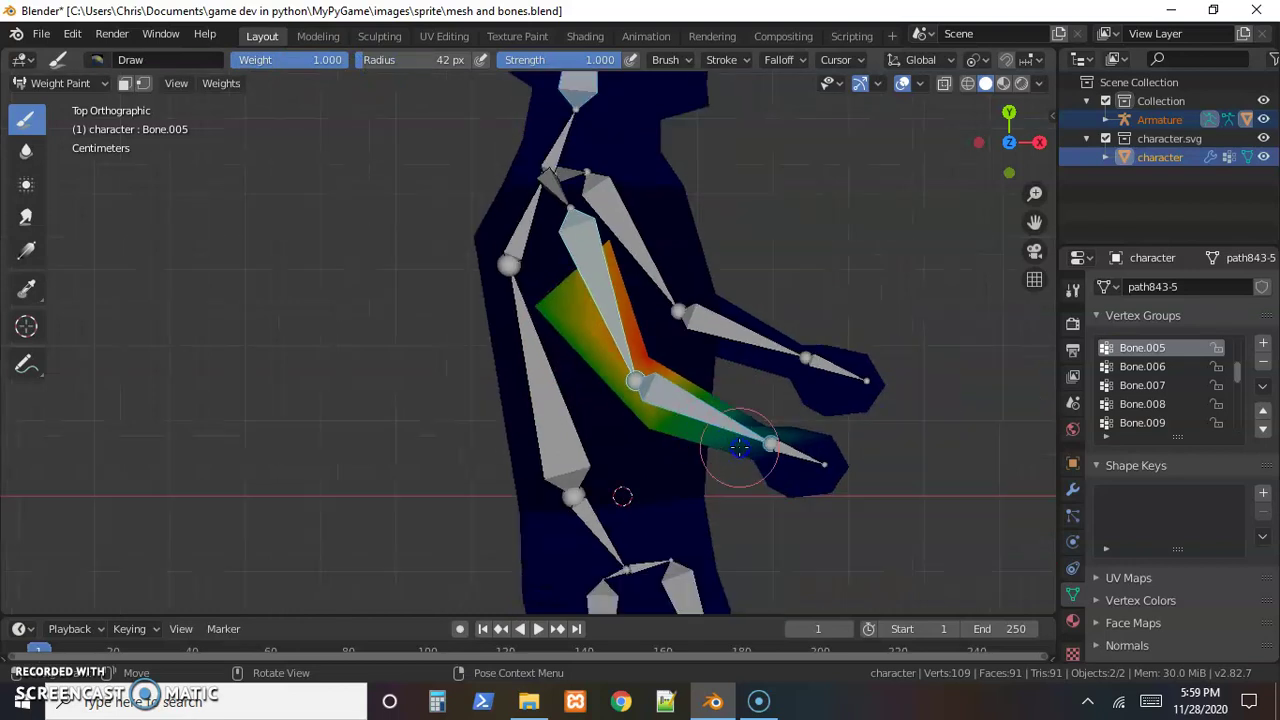
{"action": "scroll", "coordinate": [740, 447], "scroll_direction": "down", "scroll_amount": 2}
{"action": "middle_click_drag", "start_coordinate": [814, 491], "coordinate": [663, 401], "text": "shift"}
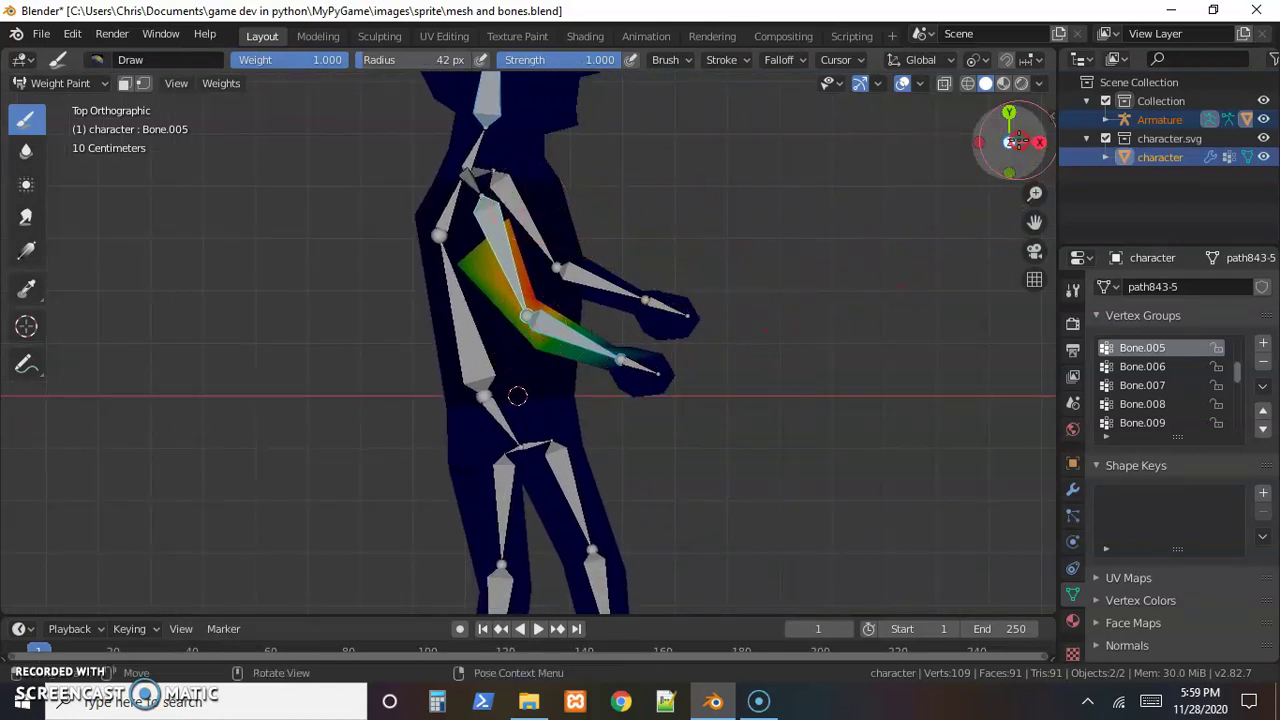
{"action": "left_click", "coordinate": [1014, 141]}
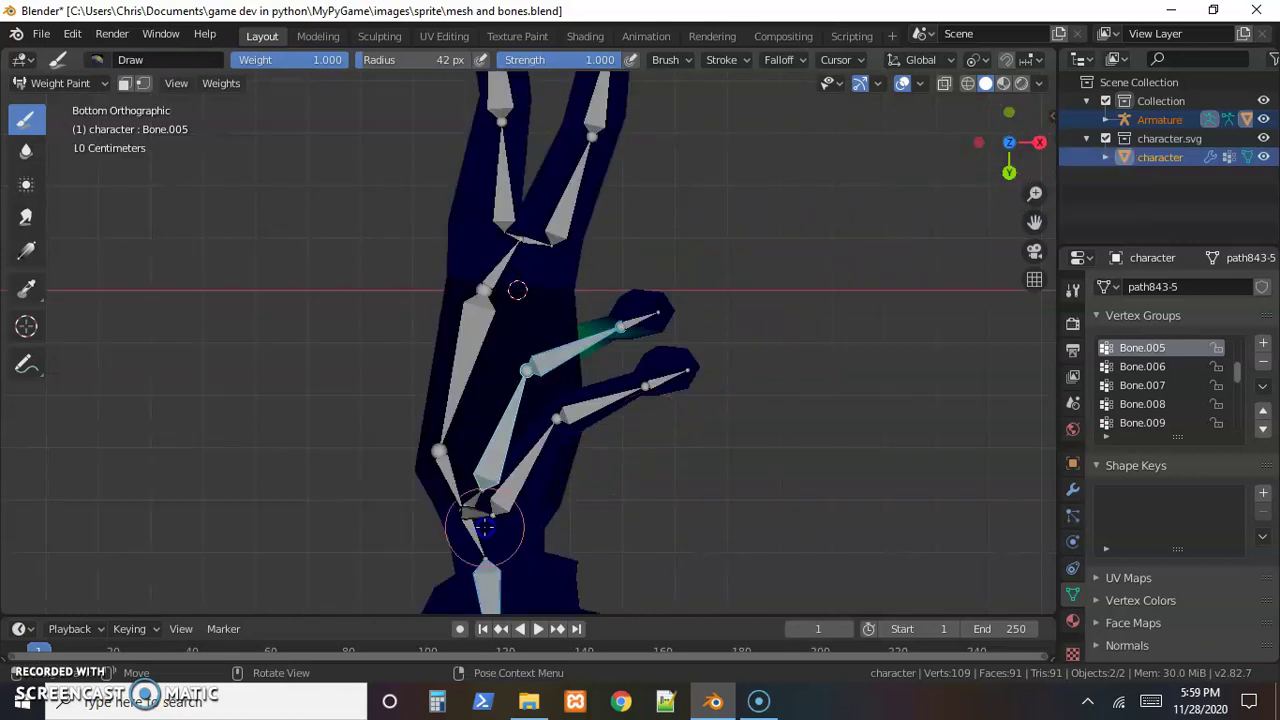
{"action": "right_click", "coordinate": [506, 490], "text": "shift"}
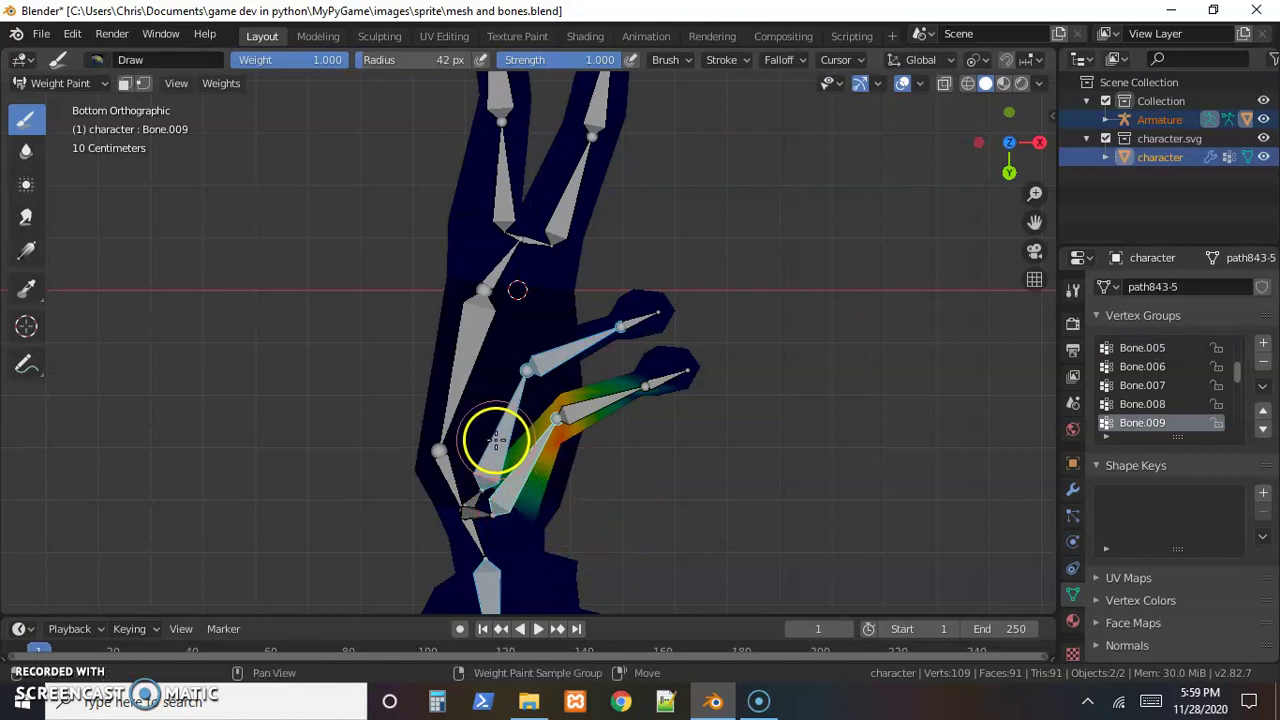
{"action": "right_click", "coordinate": [557, 480], "text": "shift"}
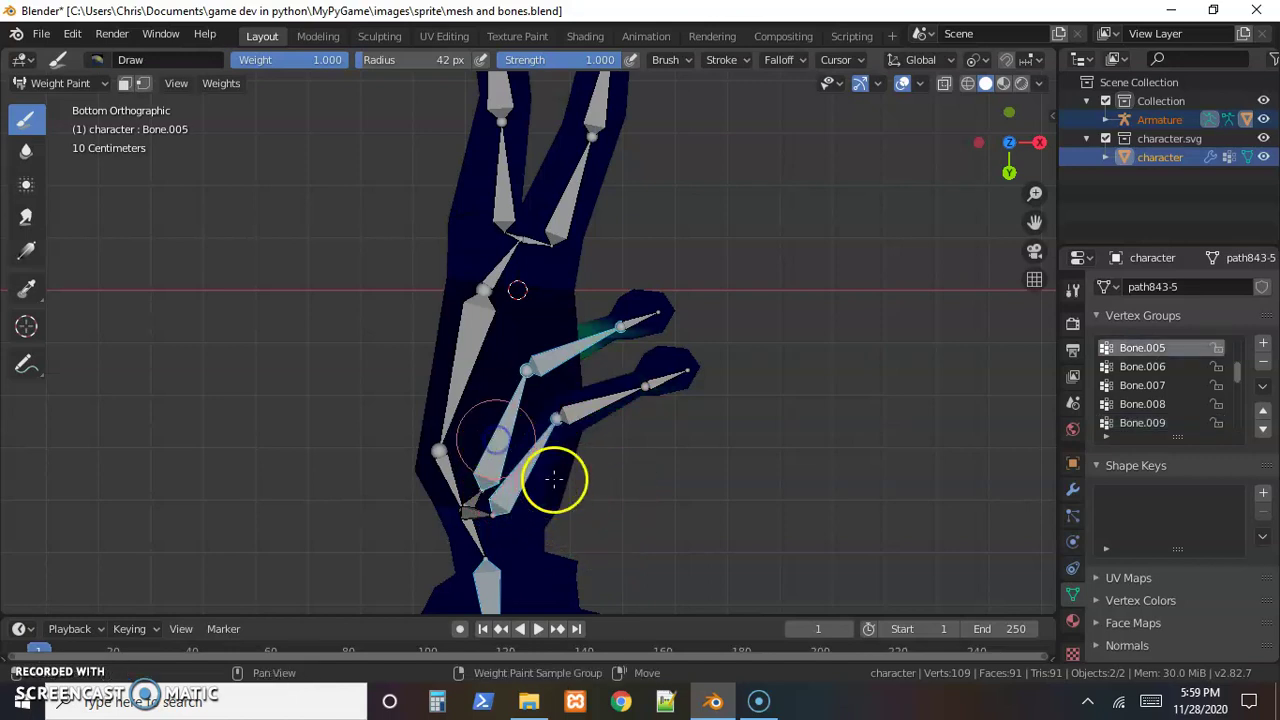
{"action": "right_click", "coordinate": [600, 408], "text": "shift"}
{"action": "left_click_drag", "start_coordinate": [510, 492], "coordinate": [663, 374]}
{"action": "right_click", "coordinate": [663, 374], "text": "shift"}
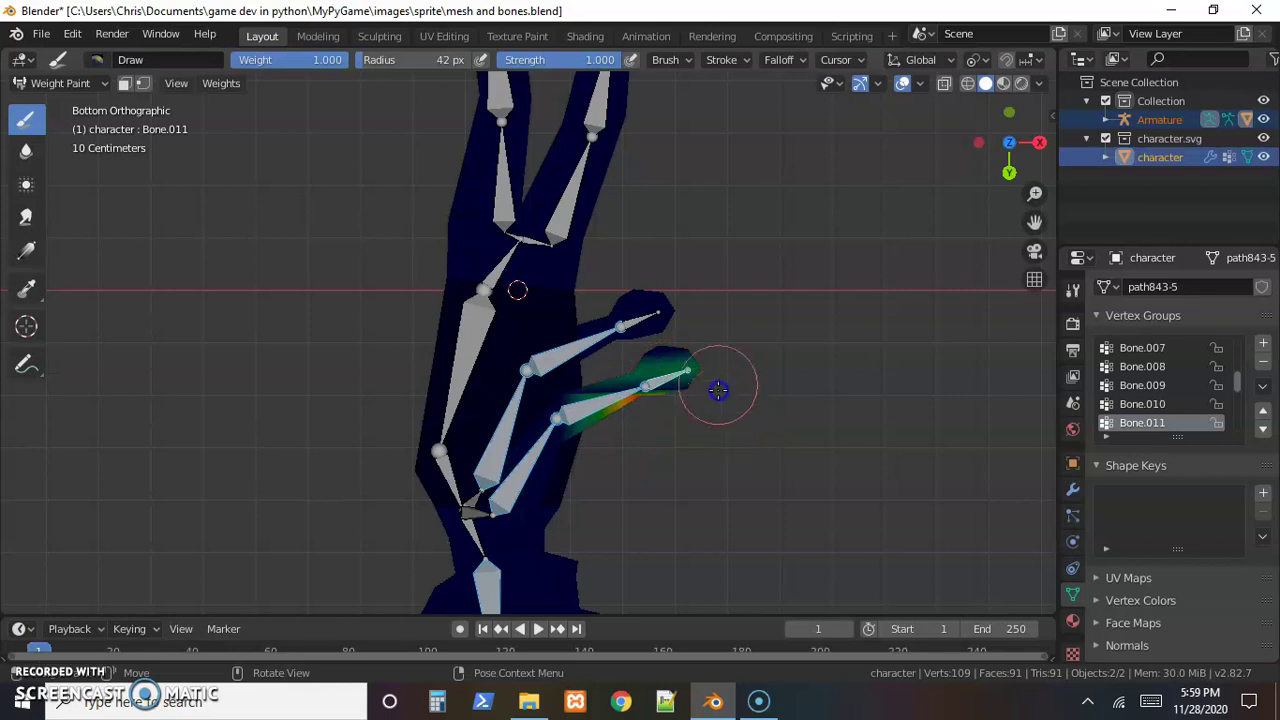
Paint over the whole far hand at weight 1.000 to strengthen Bone.011's influence on it.
{"action": "scroll", "coordinate": [716, 390], "scroll_direction": "up", "scroll_amount": 3}
{"action": "mouse_move", "coordinate": [721, 409]}
{"action": "left_mouse_down"}
{"action": "mouse_move", "coordinate": [808, 403]}
{"action": "mouse_move", "coordinate": [795, 378]}
{"action": "mouse_move", "coordinate": [749, 366]}
{"action": "mouse_move", "coordinate": [778, 356]}
{"action": "mouse_move", "coordinate": [779, 397]}
{"action": "left_mouse_up"}
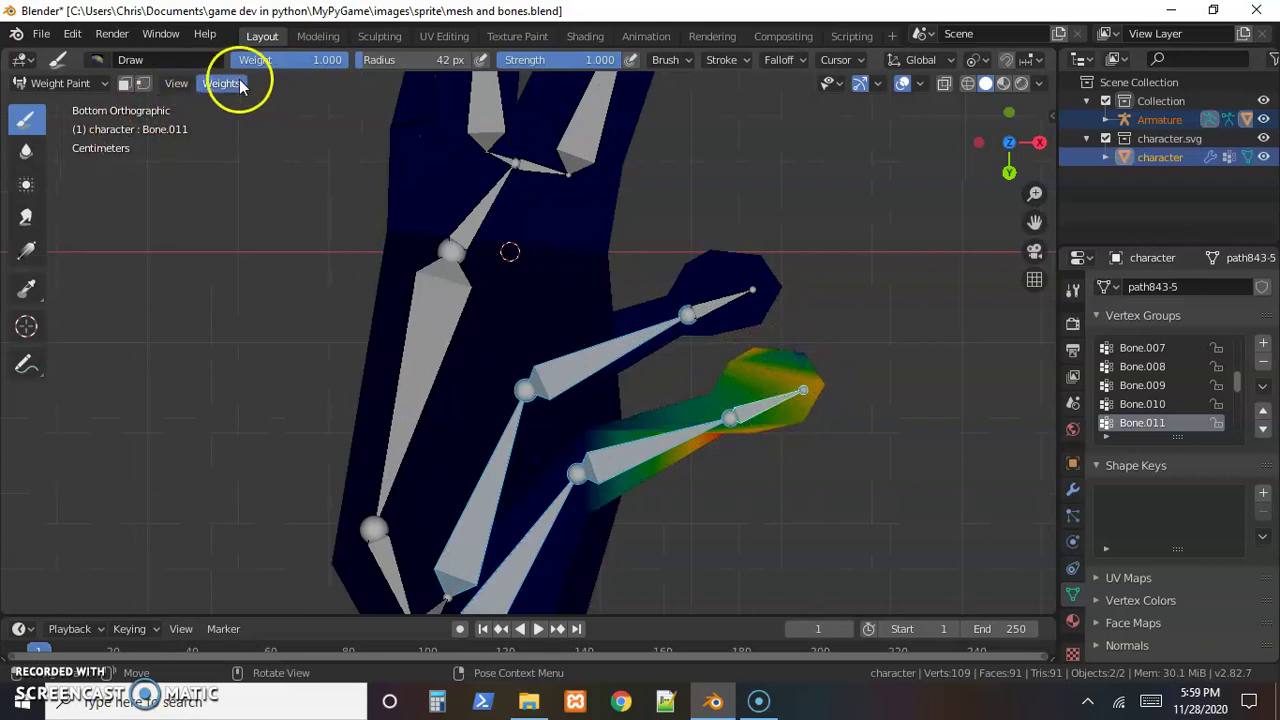
{"action": "left_click", "coordinate": [788, 351]}
{"action": "mouse_move", "coordinate": [789, 350]}
{"action": "left_mouse_down"}
{"action": "mouse_move", "coordinate": [797, 357]}
{"action": "mouse_move", "coordinate": [749, 363]}
{"action": "mouse_move", "coordinate": [741, 399]}
{"action": "mouse_move", "coordinate": [791, 417]}
{"action": "mouse_move", "coordinate": [731, 377]}
{"action": "mouse_move", "coordinate": [749, 389]}
{"action": "left_mouse_up"}
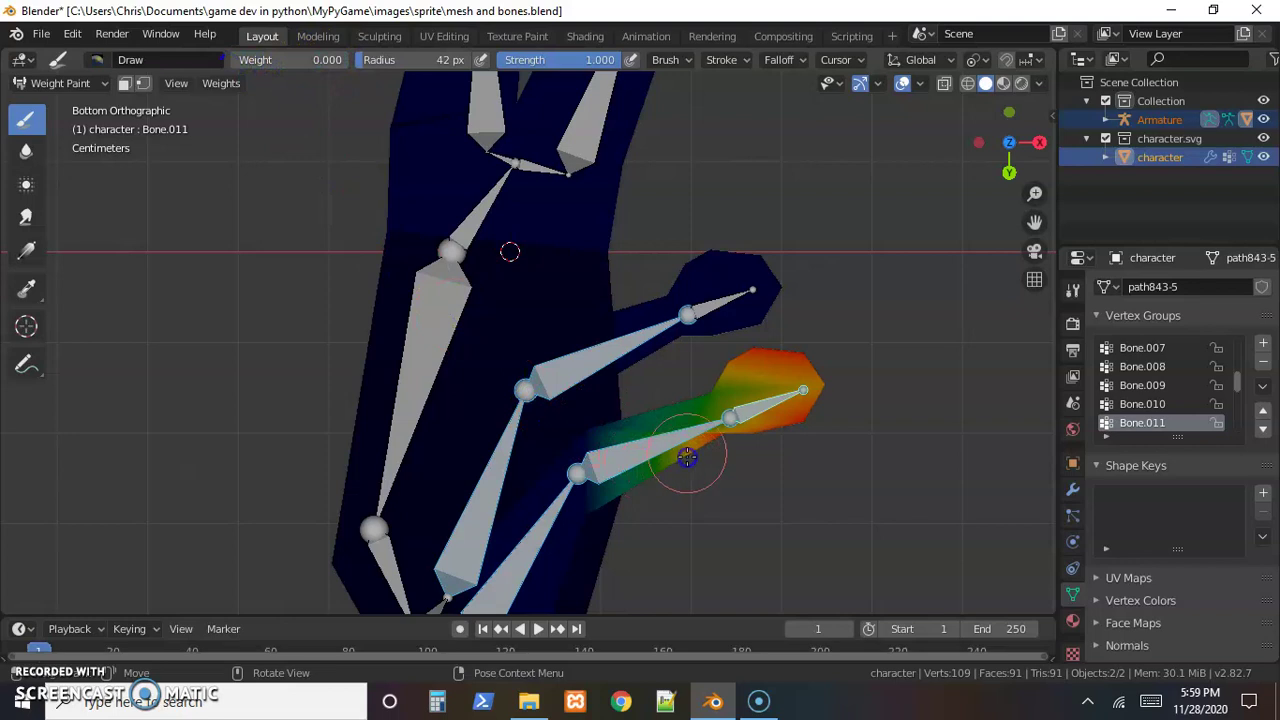
Paint along the underside of the far forearm for Bone.011 at weight 0.000, and return to the top orthographic view.
{"action": "mouse_move", "coordinate": [720, 443]}
{"action": "left_mouse_down"}
{"action": "mouse_move", "coordinate": [707, 456]}
{"action": "mouse_move", "coordinate": [660, 408]}
{"action": "mouse_move", "coordinate": [708, 486]}
{"action": "mouse_move", "coordinate": [803, 514]}
{"action": "left_mouse_up"}
{"action": "scroll", "coordinate": [803, 510], "scroll_direction": "down", "scroll_amount": 5}
{"action": "scroll", "coordinate": [798, 485], "scroll_direction": "down", "scroll_amount": 2}
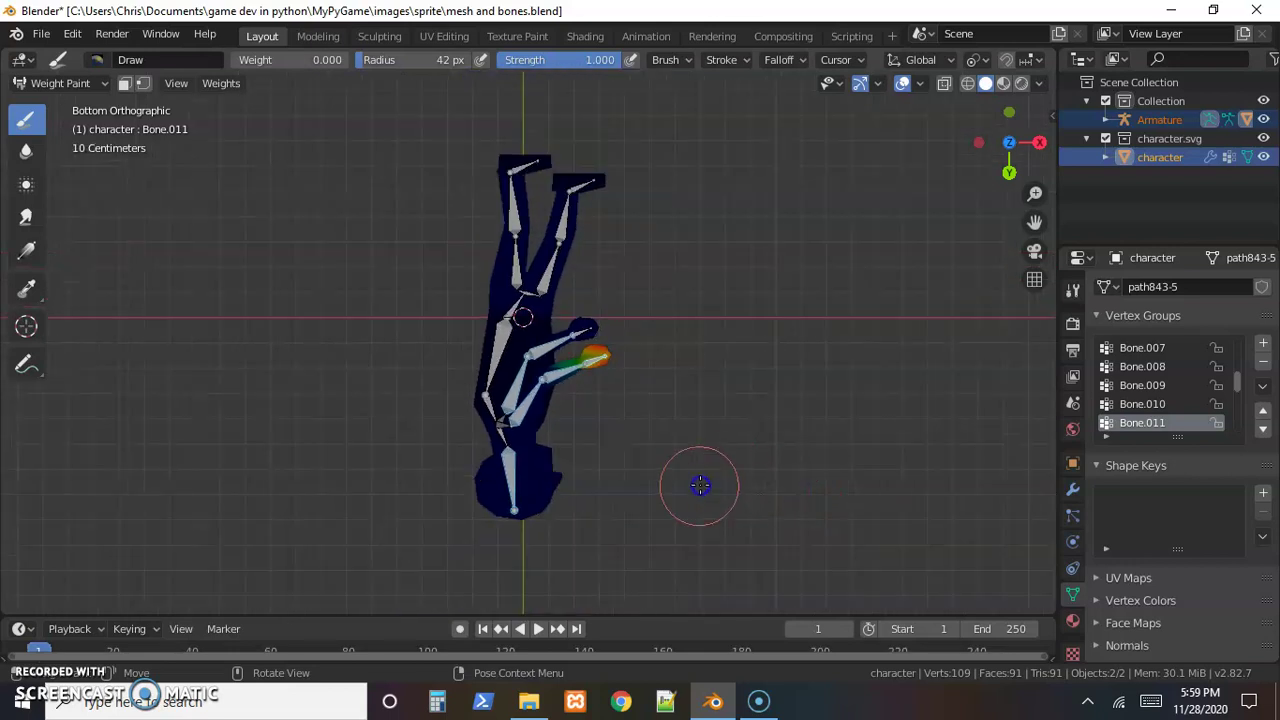
{"action": "left_click", "coordinate": [1009, 142]}
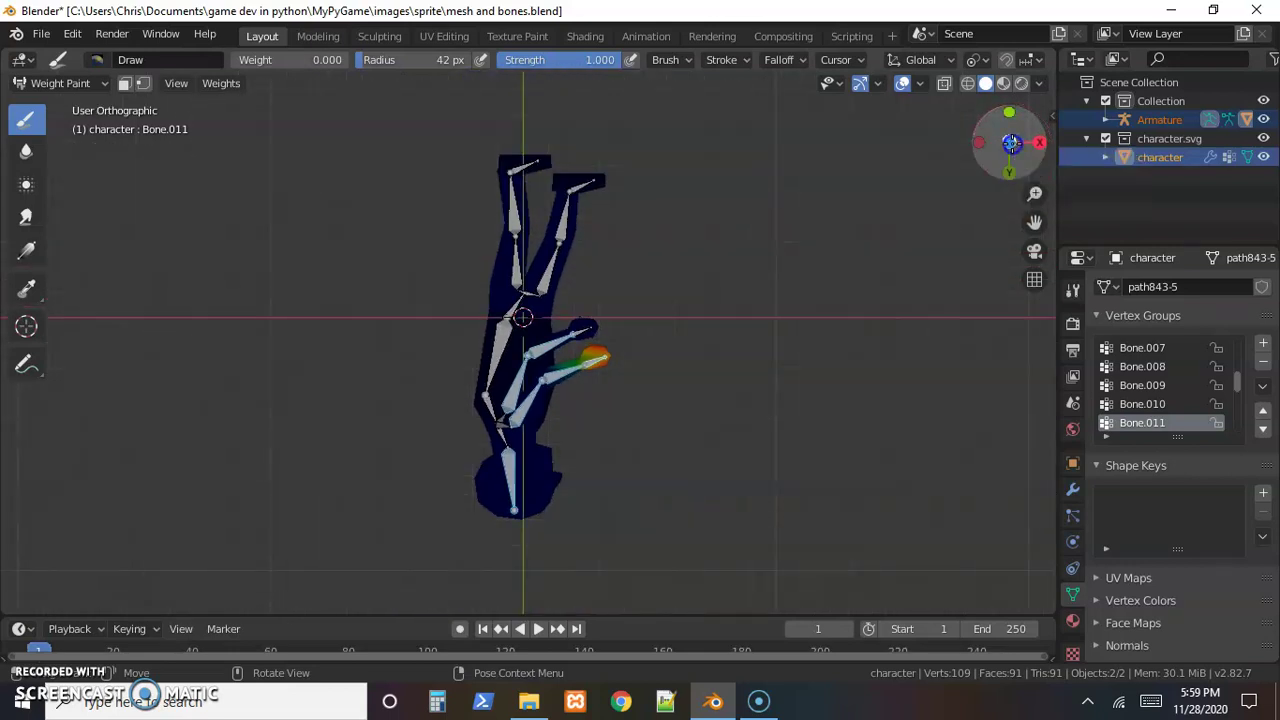
Leave weight painting and put the armature alone into Pose Mode.
{"action": "left_click", "coordinate": [85, 83]}
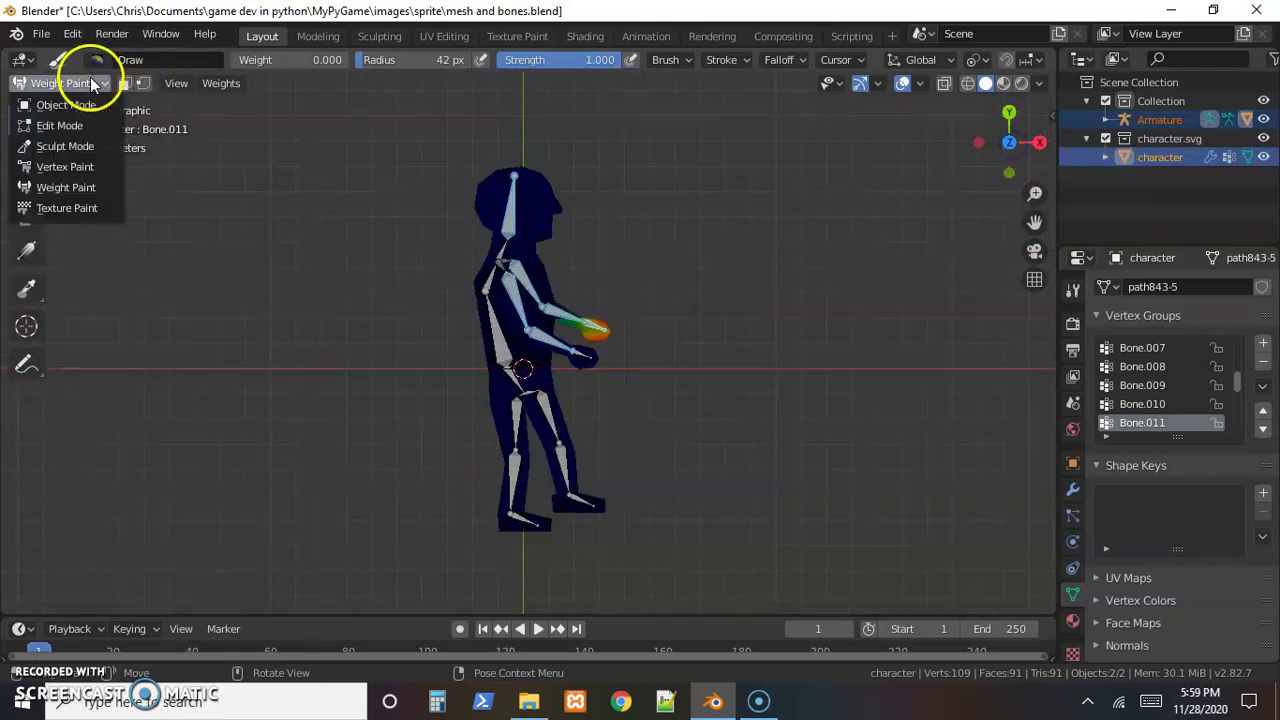
{"action": "left_click", "coordinate": [66, 105]}
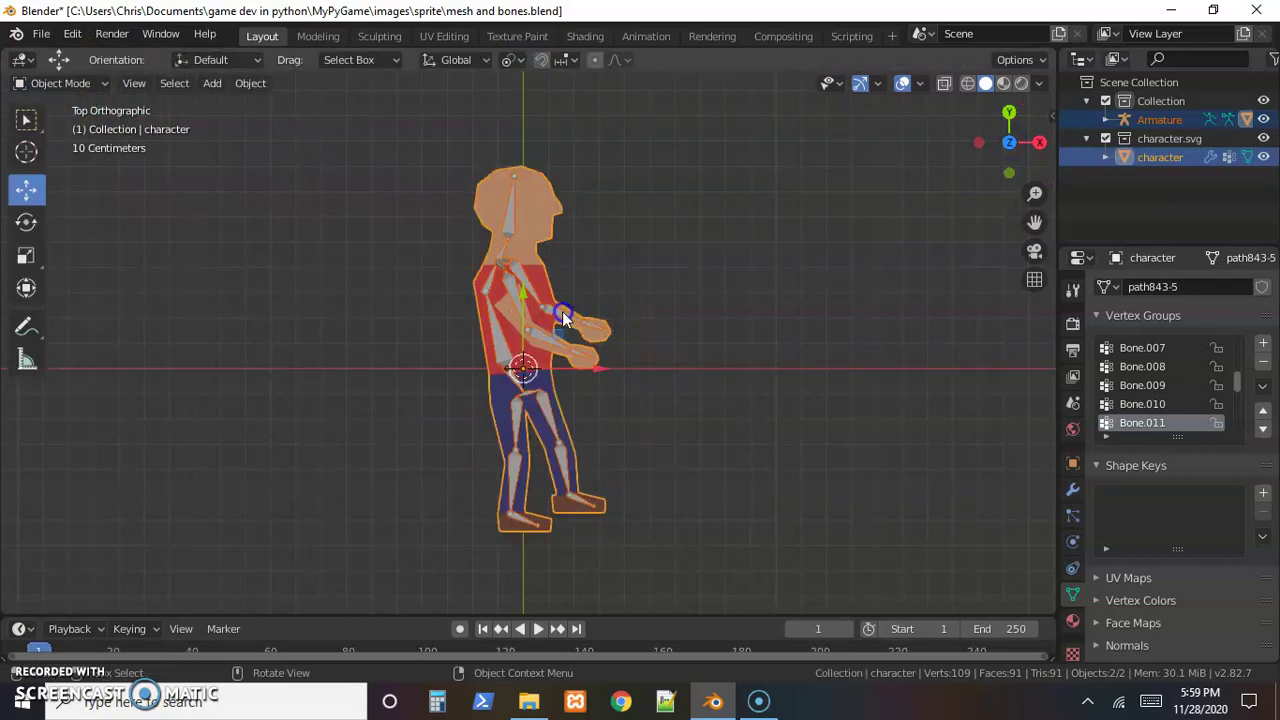
{"action": "left_click", "coordinate": [463, 270]}
{"action": "left_click", "coordinate": [73, 86]}
{"action": "left_click", "coordinate": [62, 147]}
{"action": "left_click", "coordinate": [539, 303]}
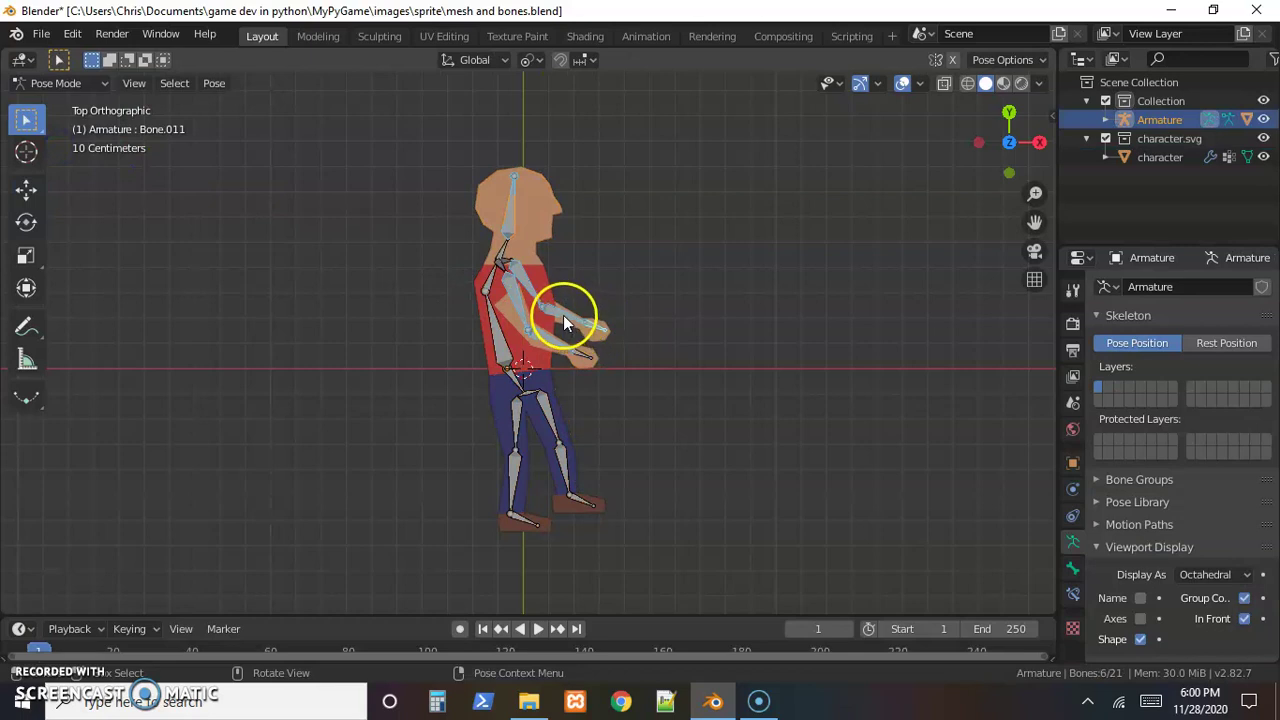
Test-rotate the far forearm bone (Bone.010) and the far upper arm bone (Bone.009) to check how the arm deforms.
{"action": "left_click", "coordinate": [568, 314]}
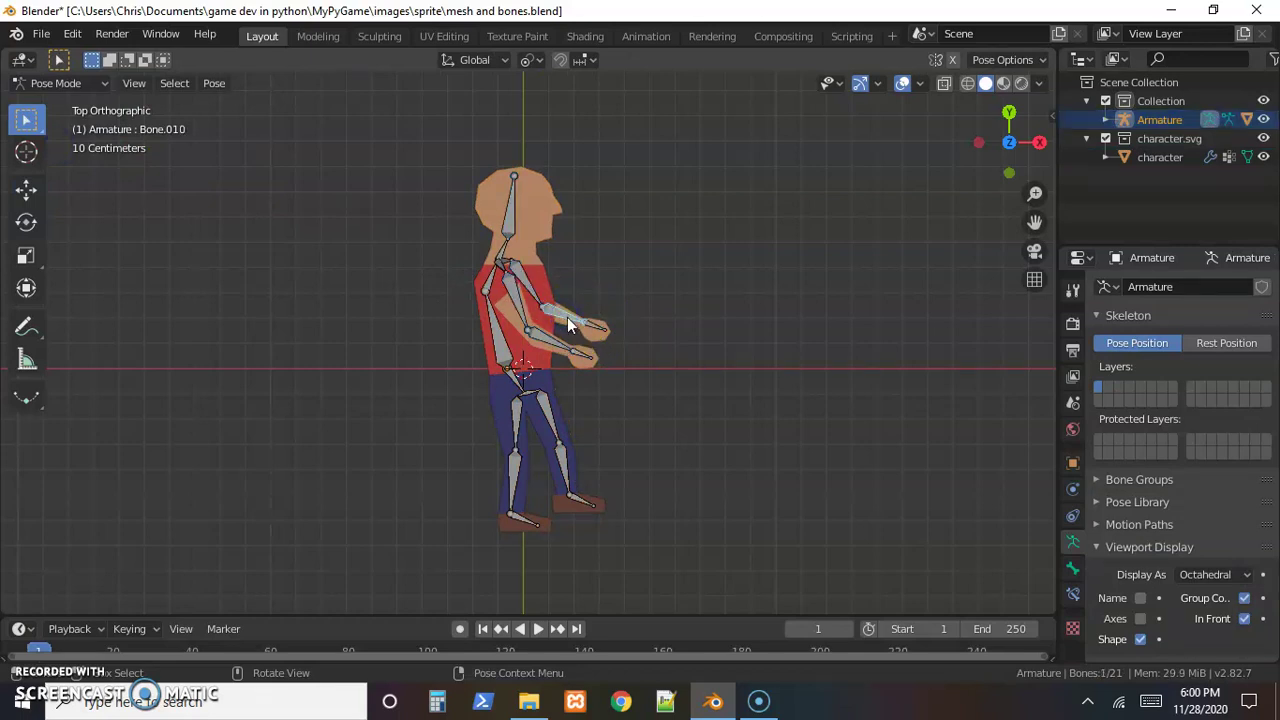
{"action": "key", "text": "r"}
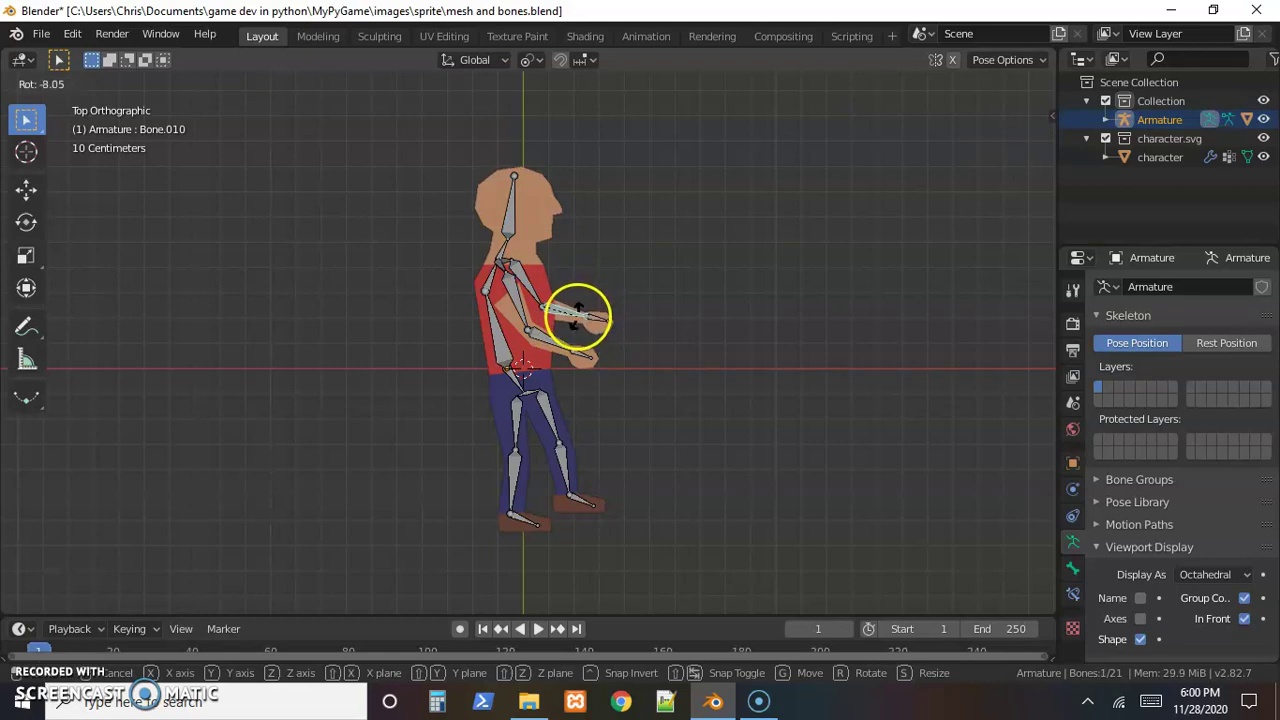
{"action": "left_click", "coordinate": [577, 320]}
{"action": "left_click", "coordinate": [522, 270]}
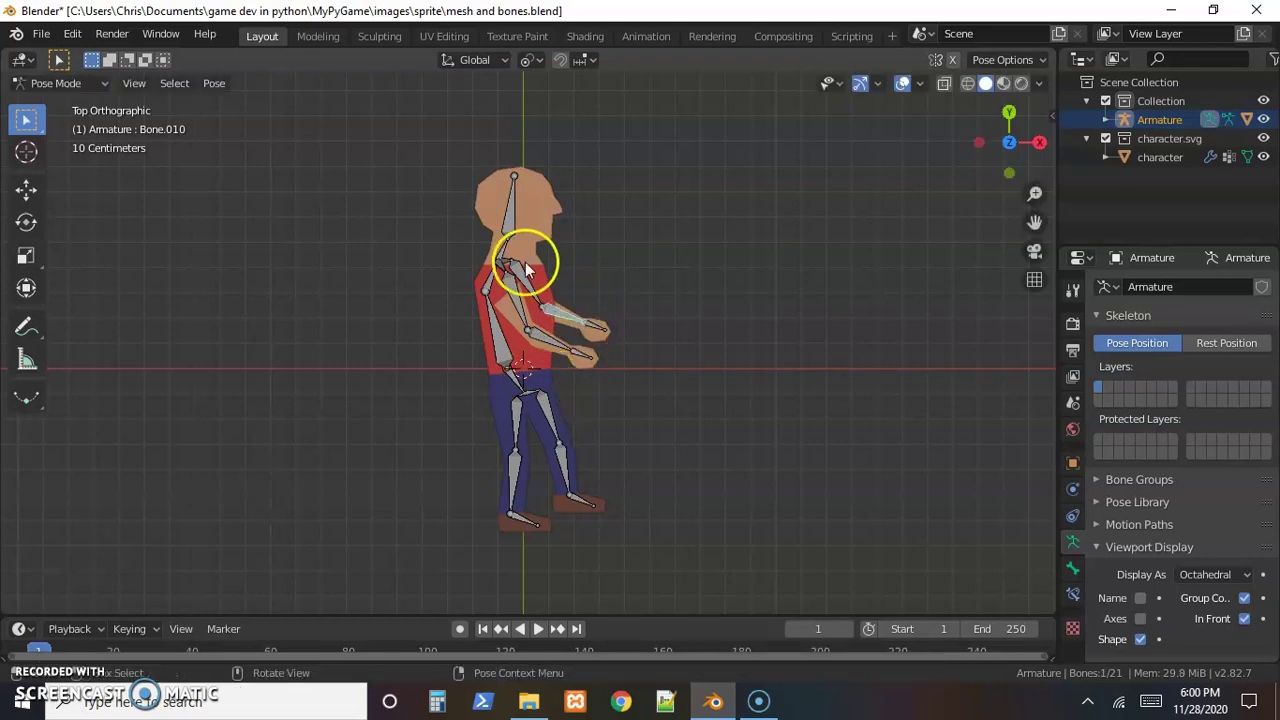
{"action": "key", "text": "r"}
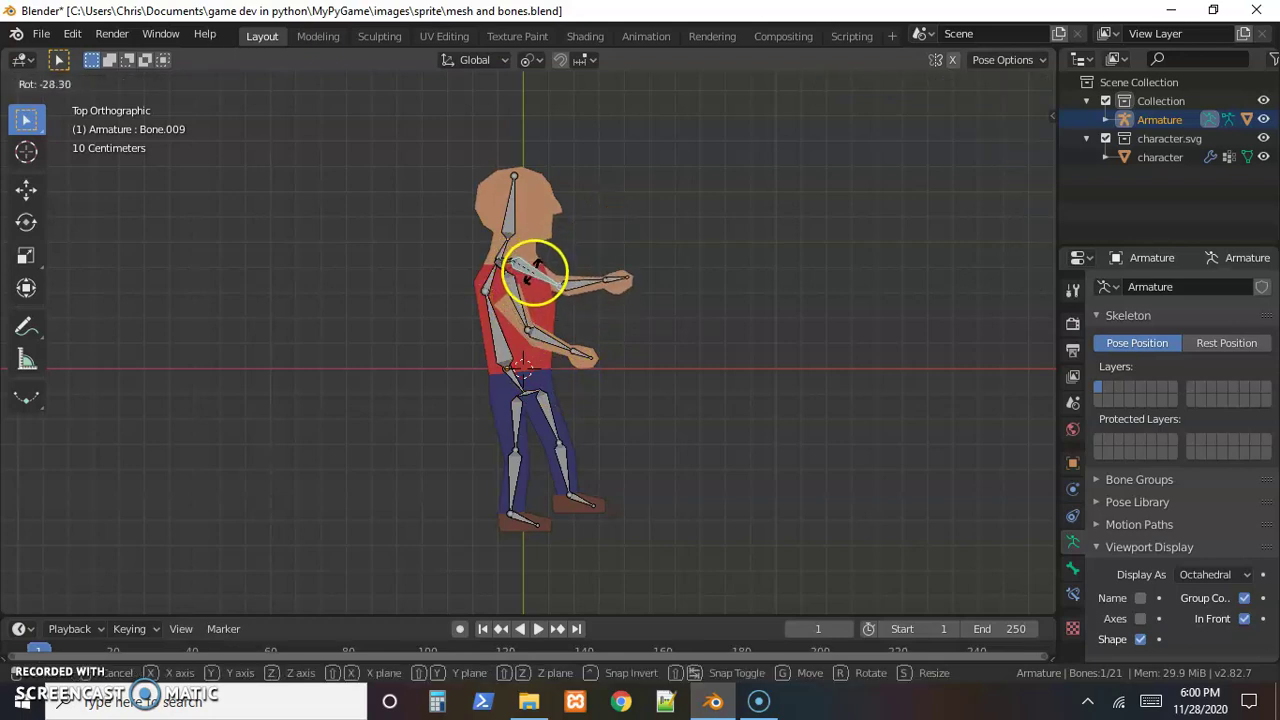
Test-rotate the near upper arm bone (Bone.005) and the near forearm bone (Bone.006) to check how the arm deforms.
{"action": "left_click", "coordinate": [524, 300]}
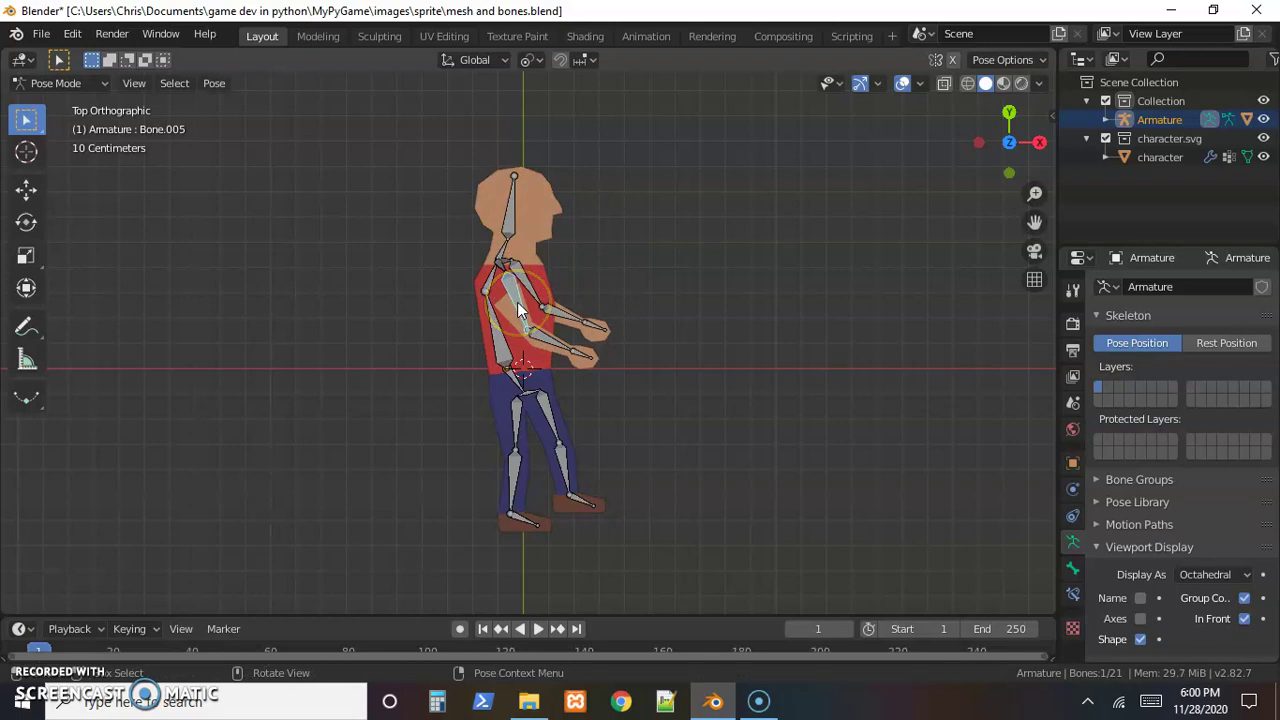
{"action": "key", "text": "r"}
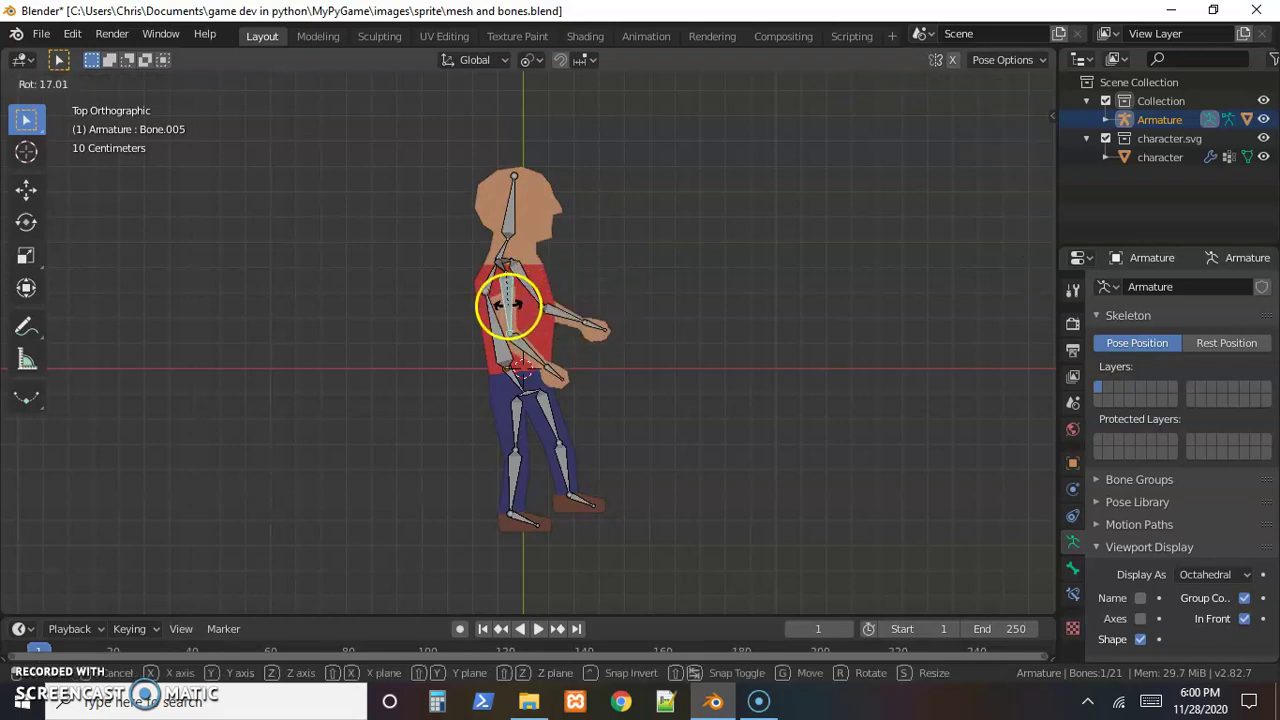
{"action": "left_click", "coordinate": [522, 310]}
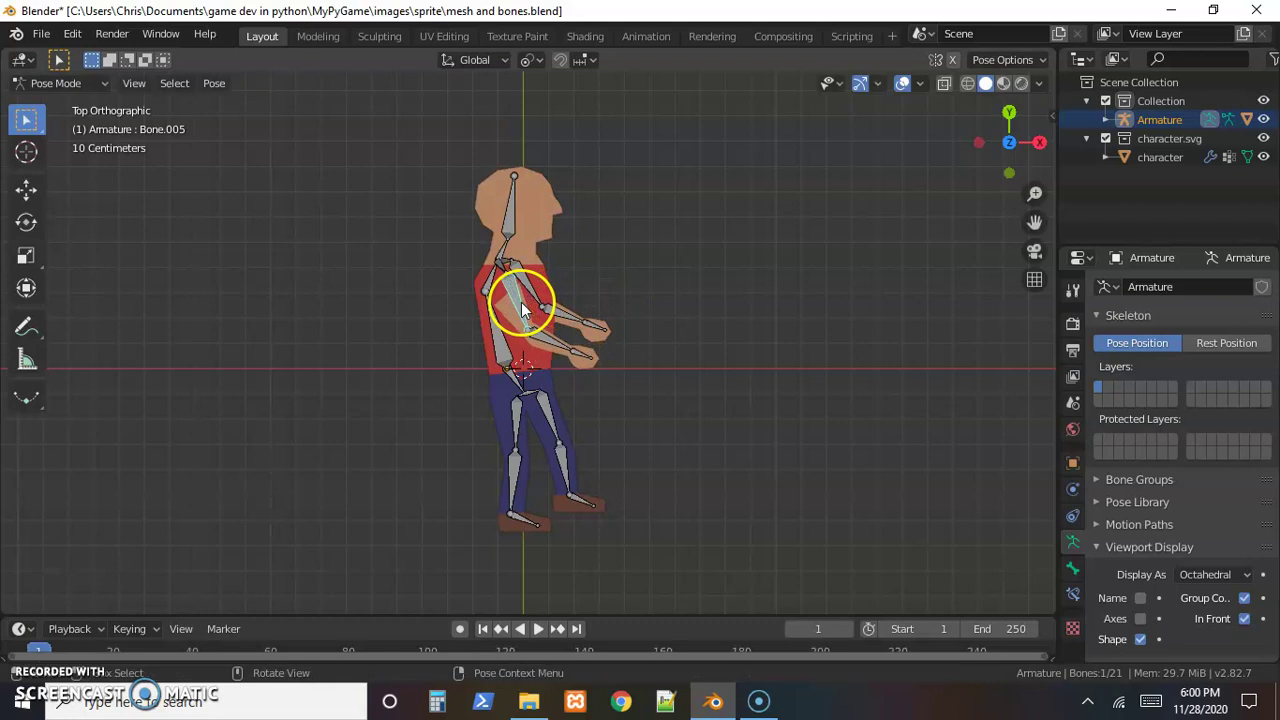
{"action": "left_click", "coordinate": [545, 342]}
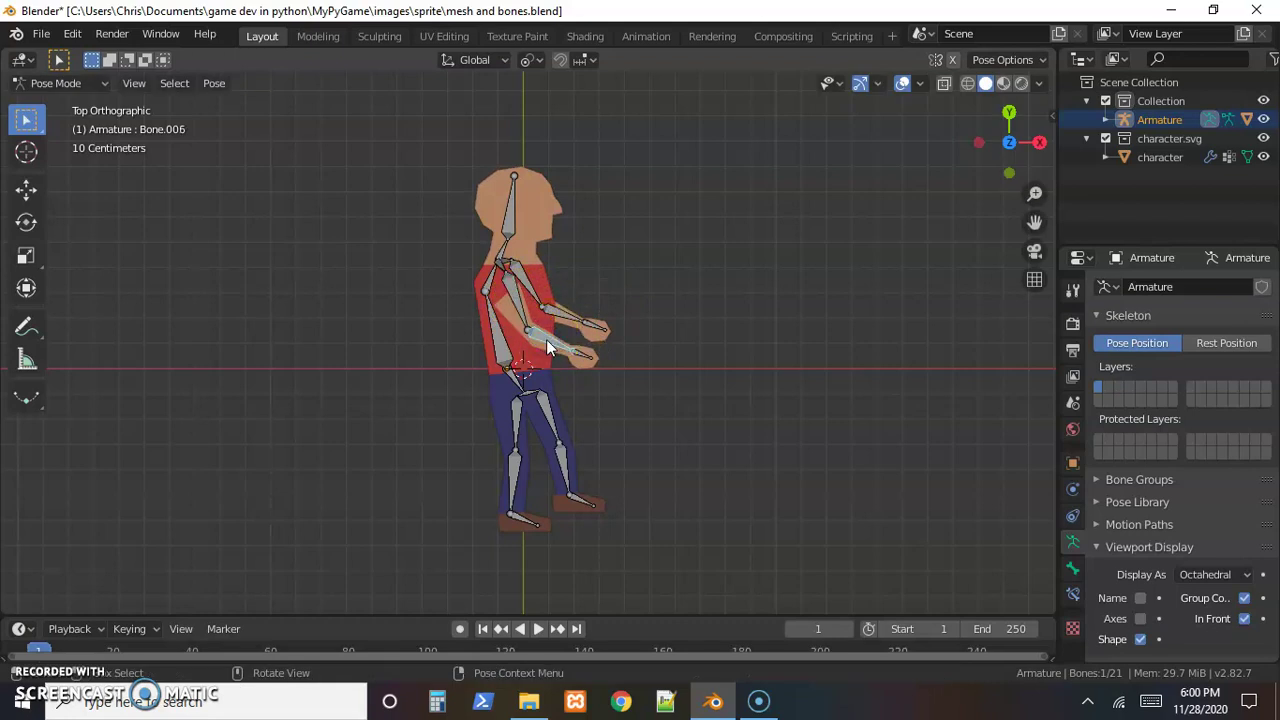
{"action": "key", "text": "r"}
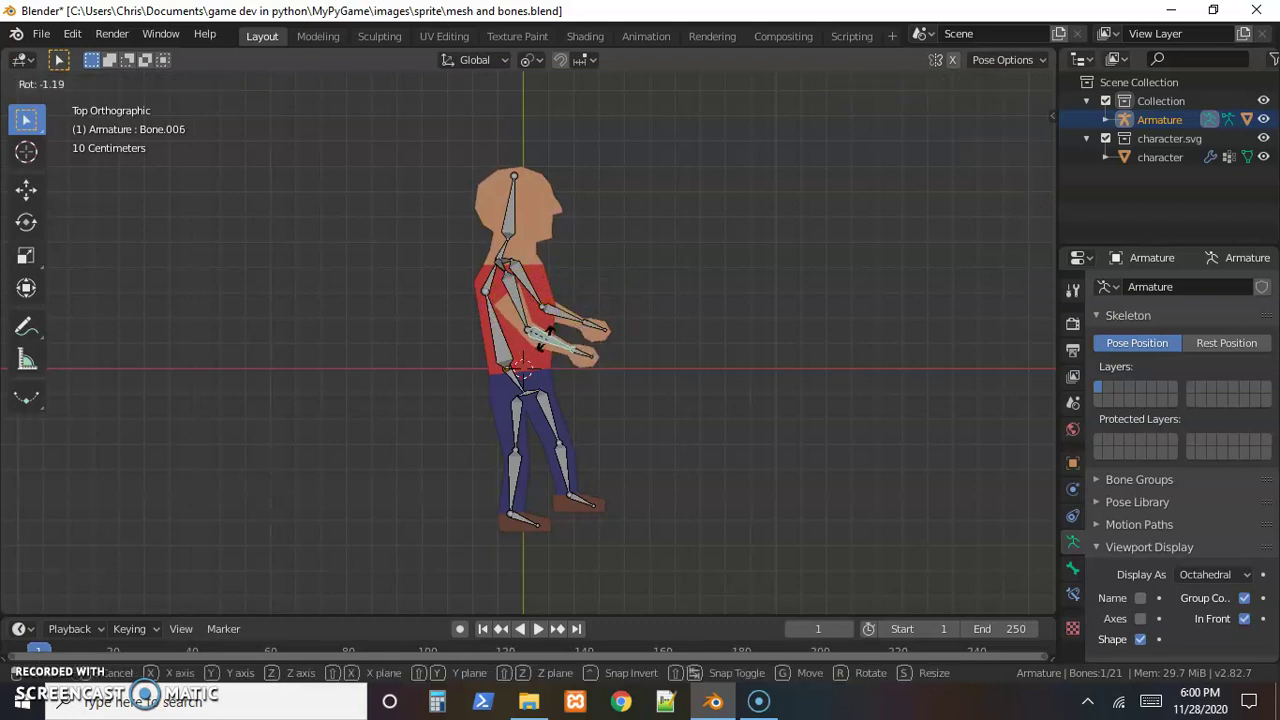
{"action": "left_click", "coordinate": [599, 397]}
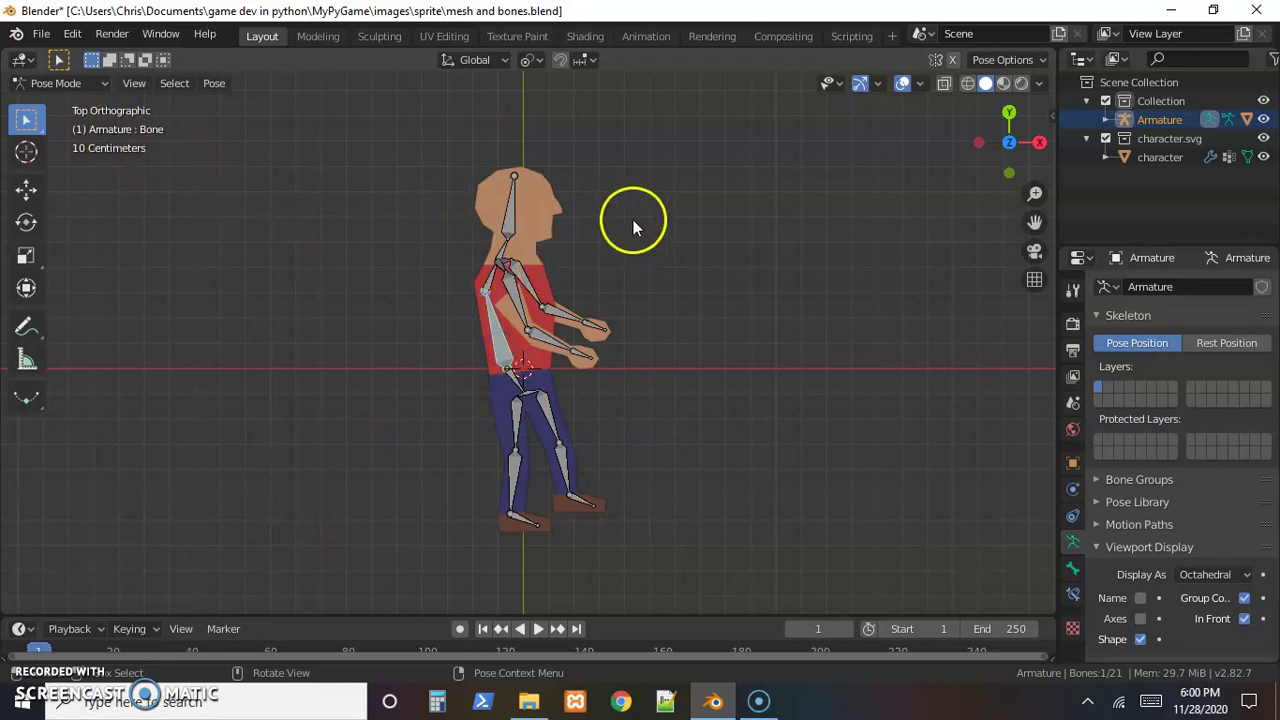
Return to Object Mode, select the armature together with the character mesh, and enter Weight Paint mode.
{"action": "left_click", "coordinate": [50, 83]}
{"action": "left_click", "coordinate": [59, 105]}
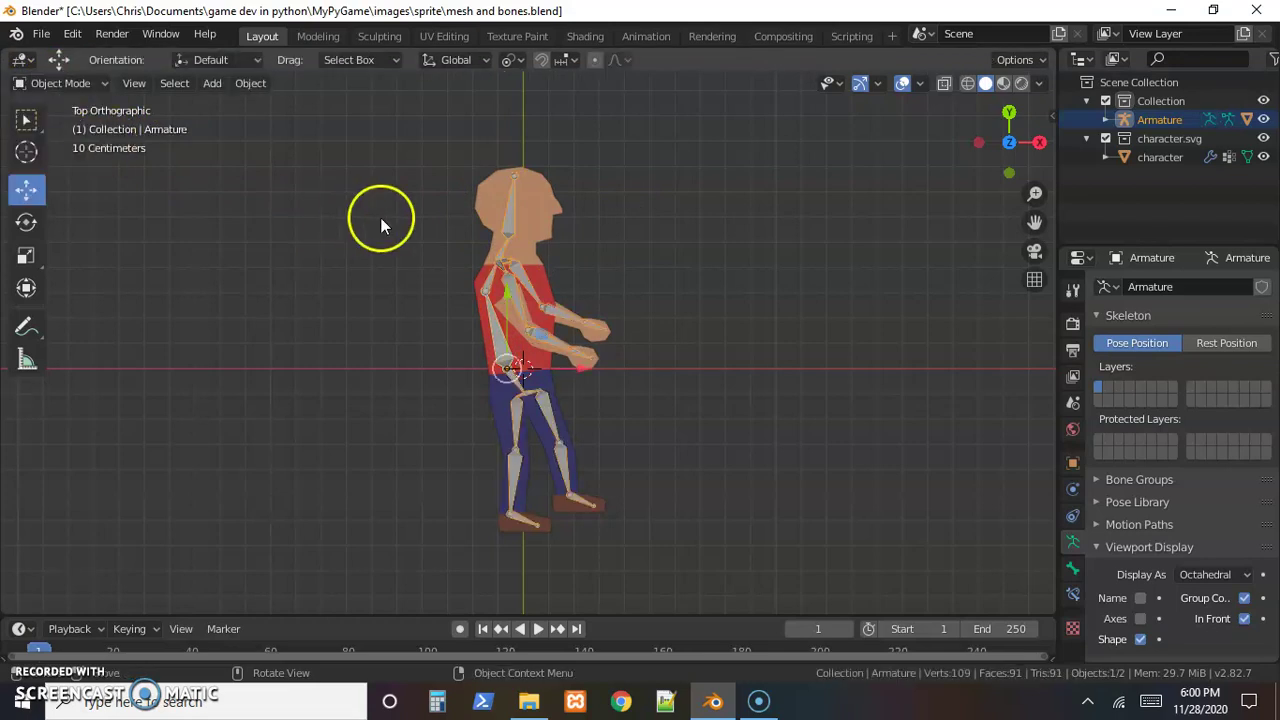
{"action": "left_click", "coordinate": [580, 221]}
{"action": "left_click", "coordinate": [527, 213]}
{"action": "left_click", "coordinate": [544, 206]}
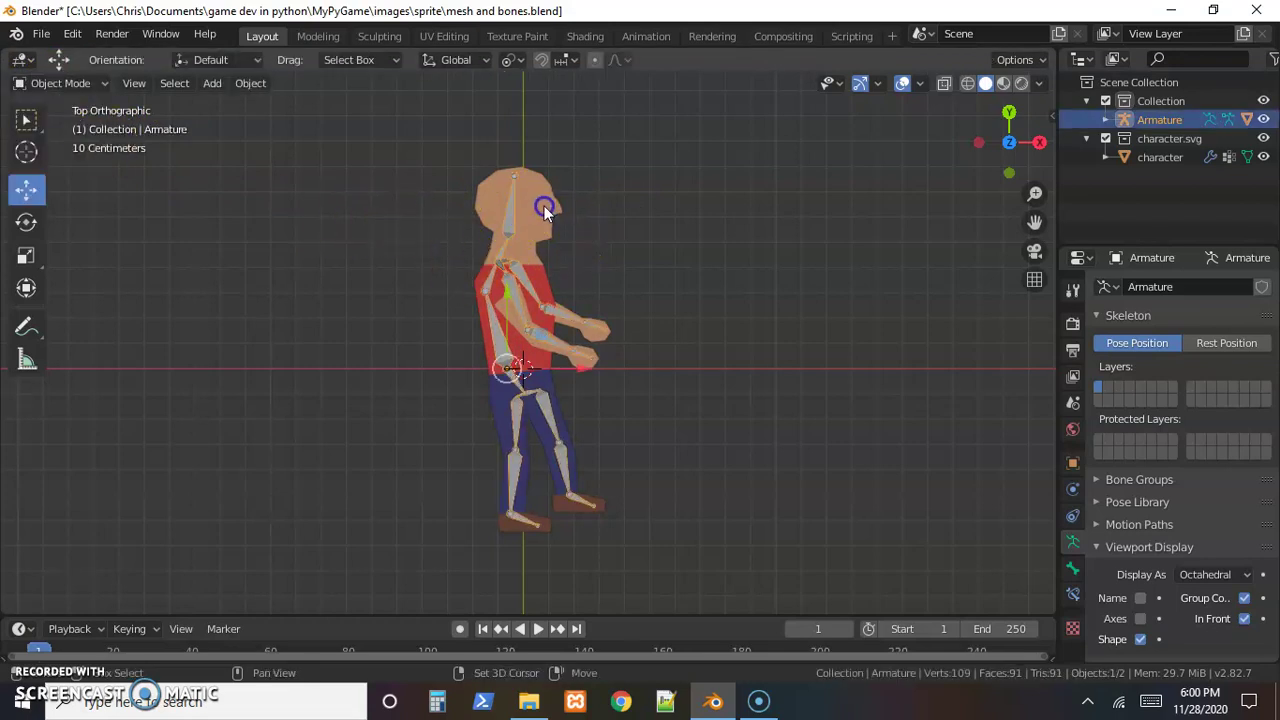
{"action": "left_click", "coordinate": [544, 206], "text": "shift"}
{"action": "left_click", "coordinate": [90, 84]}
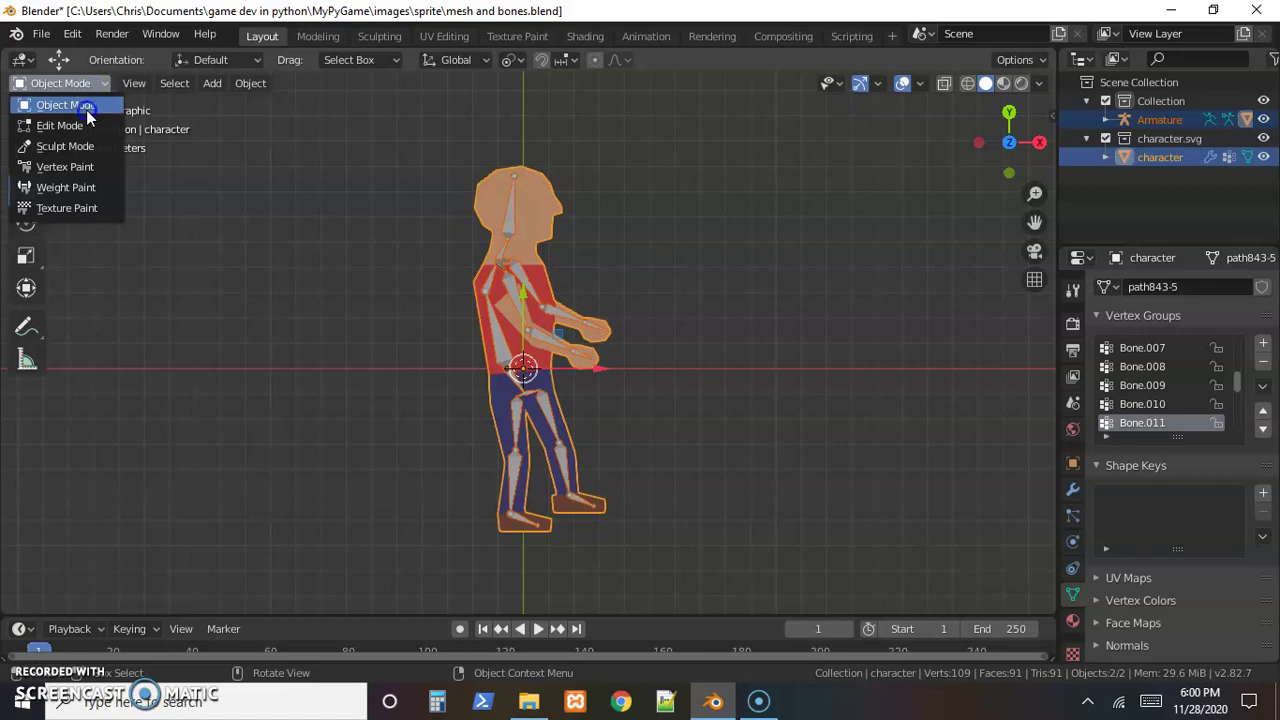
{"action": "left_click", "coordinate": [60, 185]}
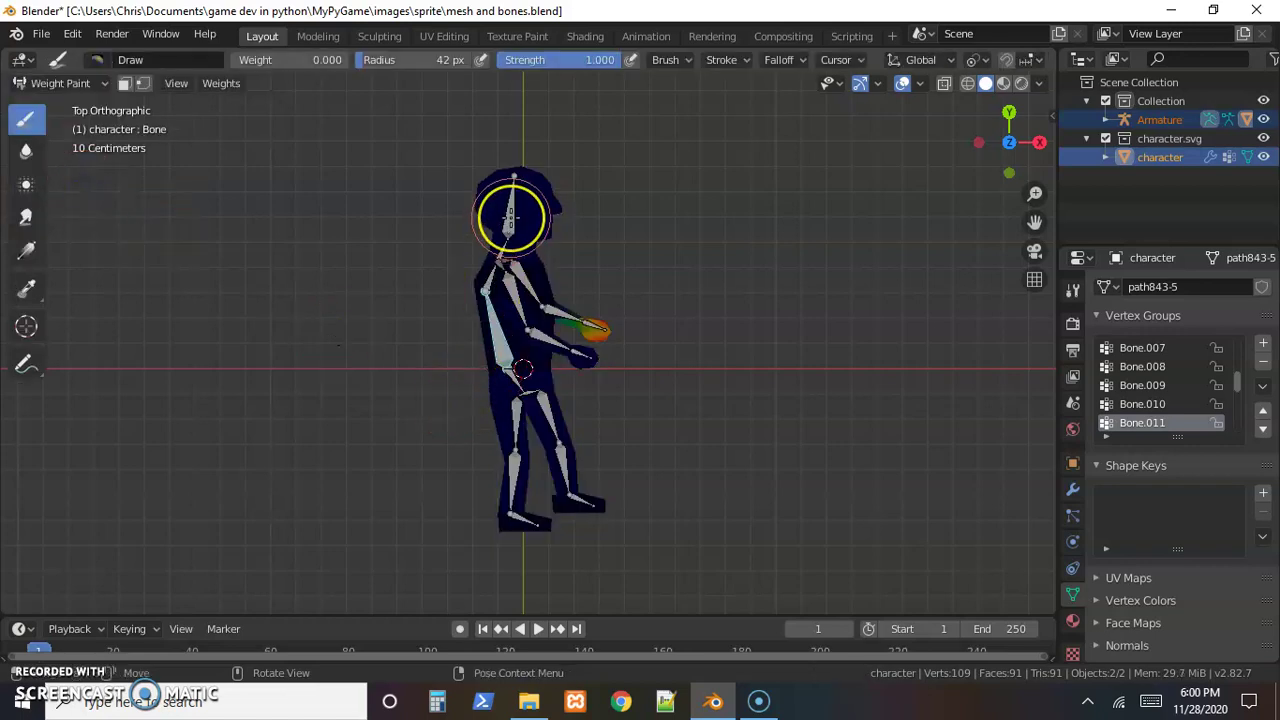
Paint the whole head at weight 1.000 for the head bone (Bone.003), using a 42 px brush radius.
{"action": "left_click", "coordinate": [510, 217], "text": "shift"}
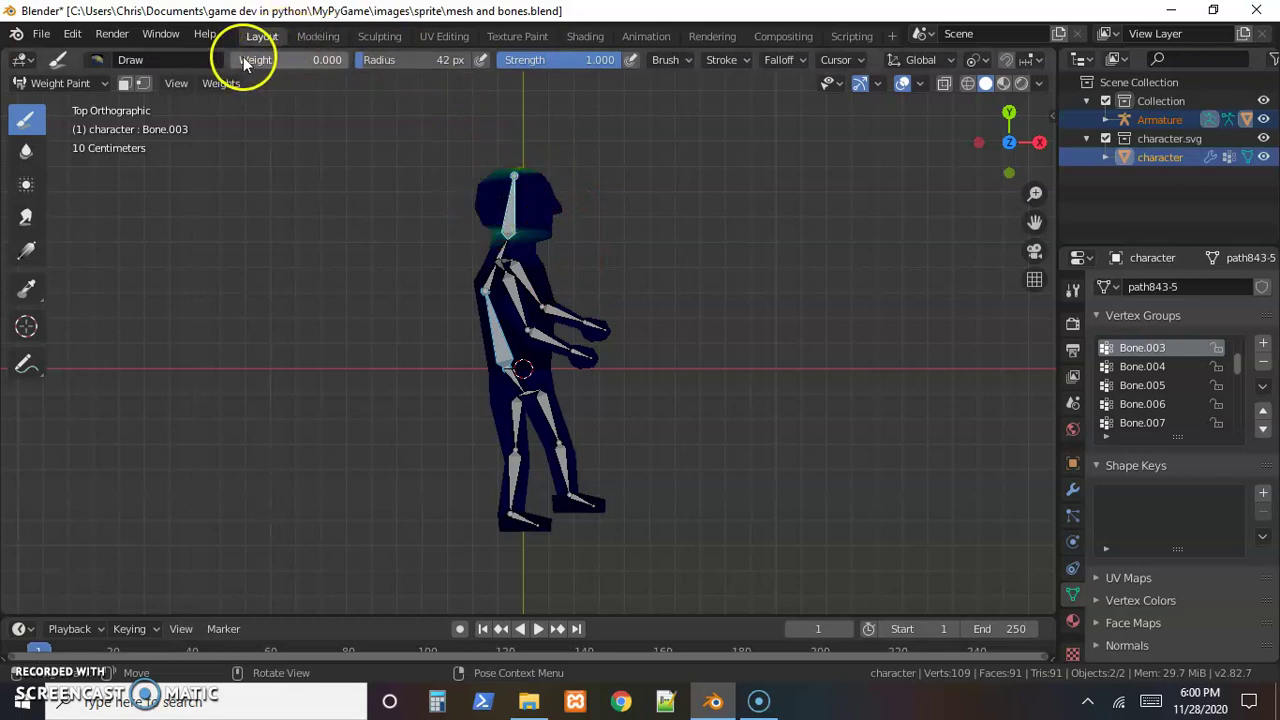
{"action": "left_click_drag", "start_coordinate": [240, 62], "coordinate": [375, 68]}
{"action": "mouse_move", "coordinate": [503, 163]}
{"action": "left_mouse_down"}
{"action": "mouse_move", "coordinate": [503, 194]}
{"action": "mouse_move", "coordinate": [558, 191]}
{"action": "mouse_move", "coordinate": [521, 175]}
{"action": "mouse_move", "coordinate": [490, 215]}
{"action": "mouse_move", "coordinate": [534, 229]}
{"action": "mouse_move", "coordinate": [553, 209]}
{"action": "mouse_move", "coordinate": [554, 240]}
{"action": "mouse_move", "coordinate": [540, 233]}
{"action": "left_mouse_up"}
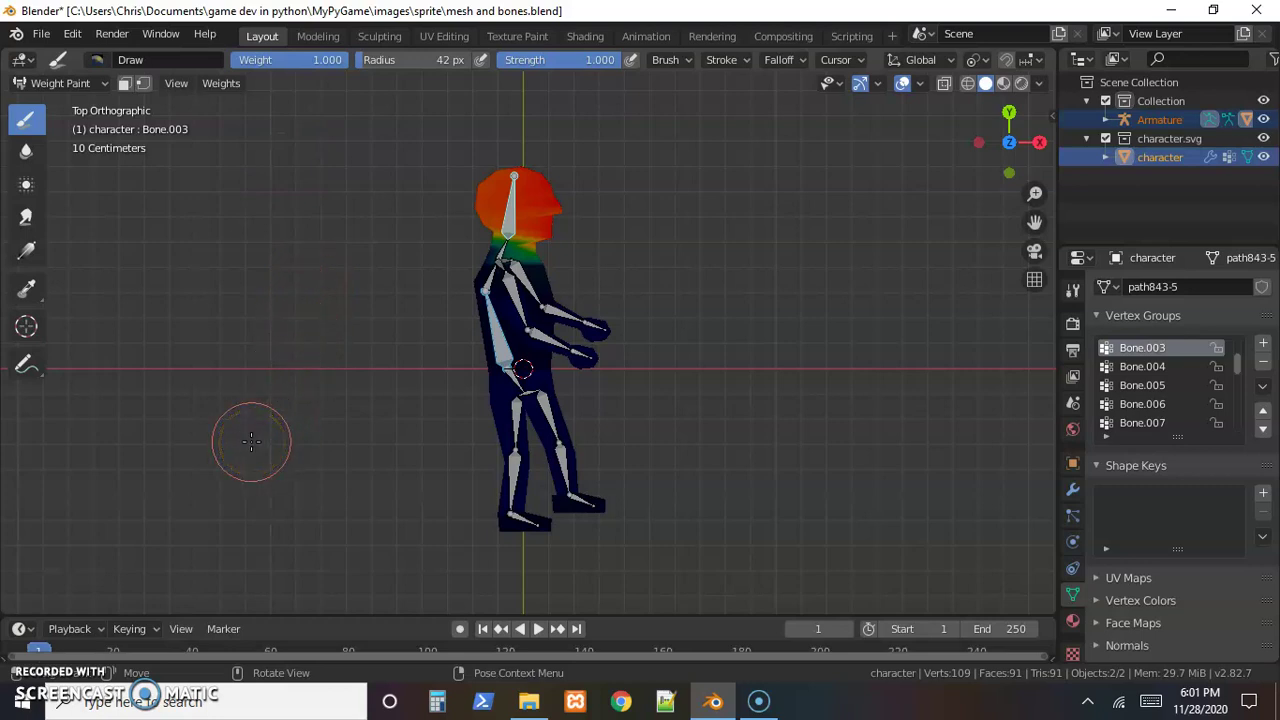
{"action": "mouse_move", "coordinate": [255, 445]}
{"action": "left_mouse_down"}
{"action": "mouse_move", "coordinate": [363, 363]}
{"action": "mouse_move", "coordinate": [431, 383]}
{"action": "mouse_move", "coordinate": [471, 480]}
{"action": "mouse_move", "coordinate": [479, 453]}
{"action": "mouse_move", "coordinate": [540, 529]}
{"action": "mouse_move", "coordinate": [525, 519]}
{"action": "left_mouse_up"}
{"action": "left_click", "coordinate": [525, 519], "text": "ctrl"}
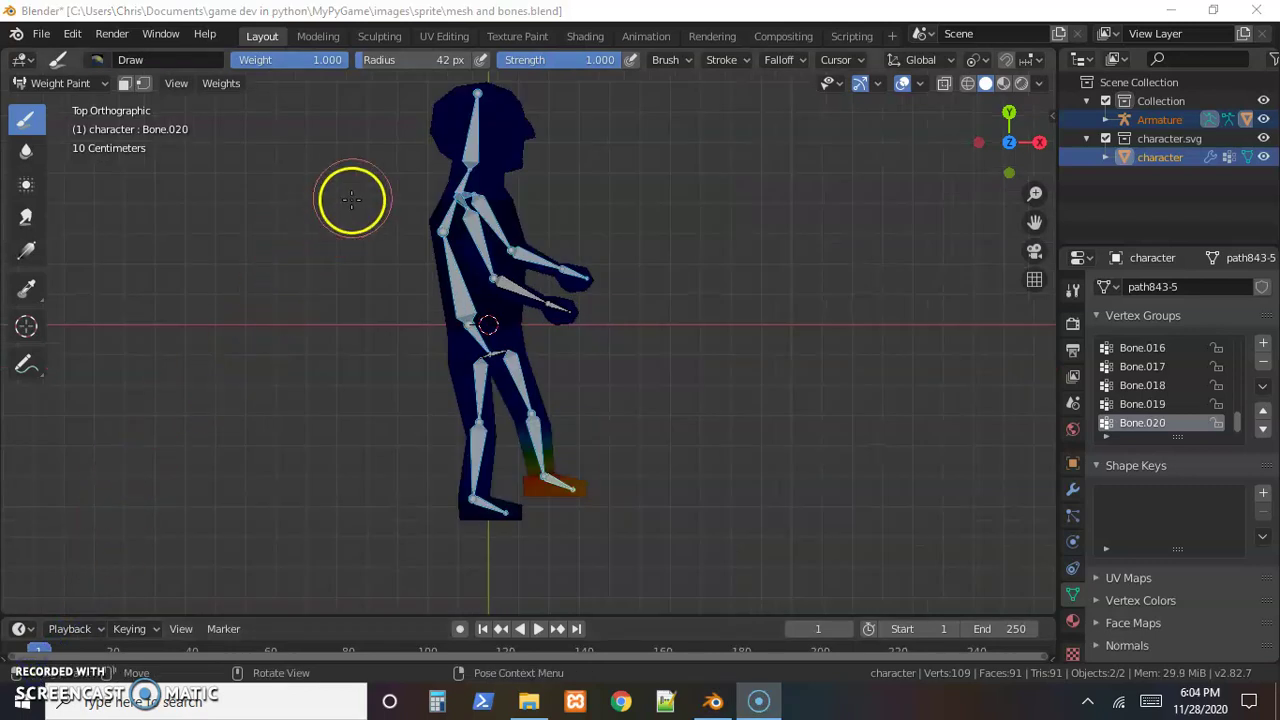
Display the weights of the head, neck, shoulder and spine bones (Bone.003, Bone.002, Bone.001, Bone) and examine each one's influence.
{"action": "right_click", "coordinate": [472, 140], "text": "shift"}
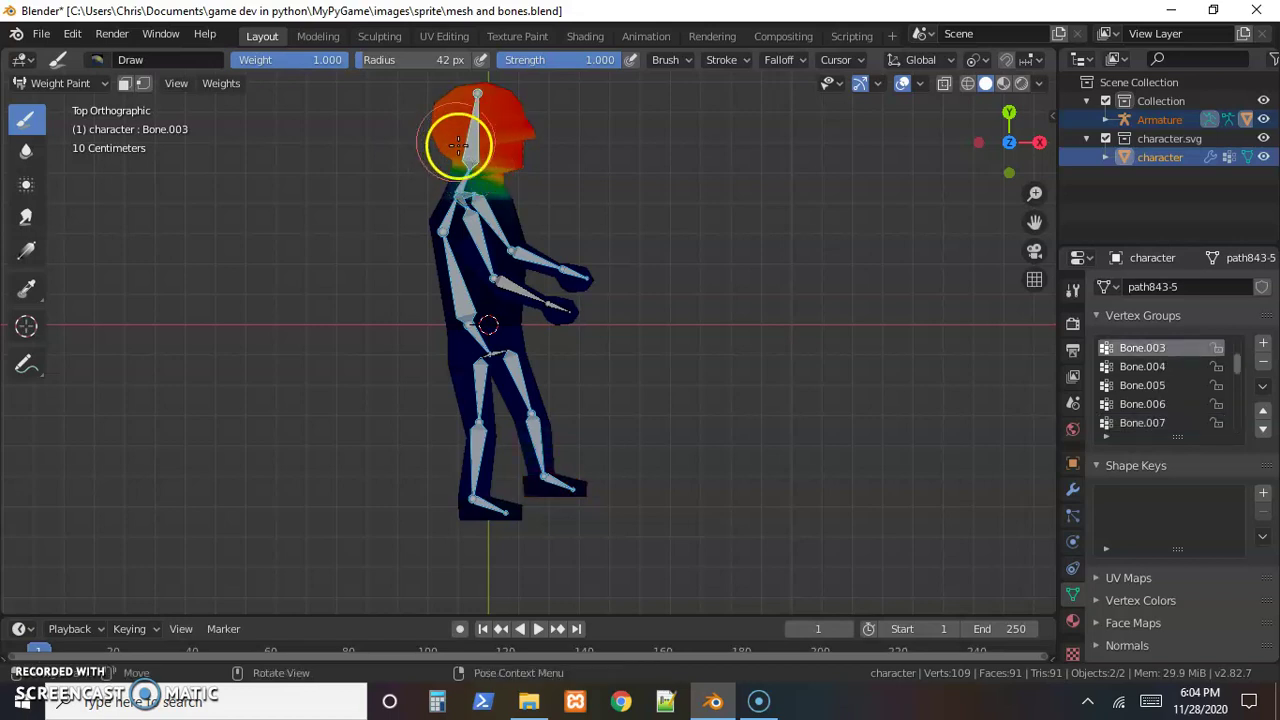
{"action": "mouse_move", "coordinate": [523, 125]}
{"action": "left_mouse_down"}
{"action": "mouse_move", "coordinate": [480, 128]}
{"action": "mouse_move", "coordinate": [466, 150]}
{"action": "mouse_move", "coordinate": [466, 106]}
{"action": "mouse_move", "coordinate": [480, 134]}
{"action": "mouse_move", "coordinate": [460, 183]}
{"action": "mouse_move", "coordinate": [494, 149]}
{"action": "mouse_move", "coordinate": [486, 180]}
{"action": "mouse_move", "coordinate": [464, 185]}
{"action": "left_mouse_up"}
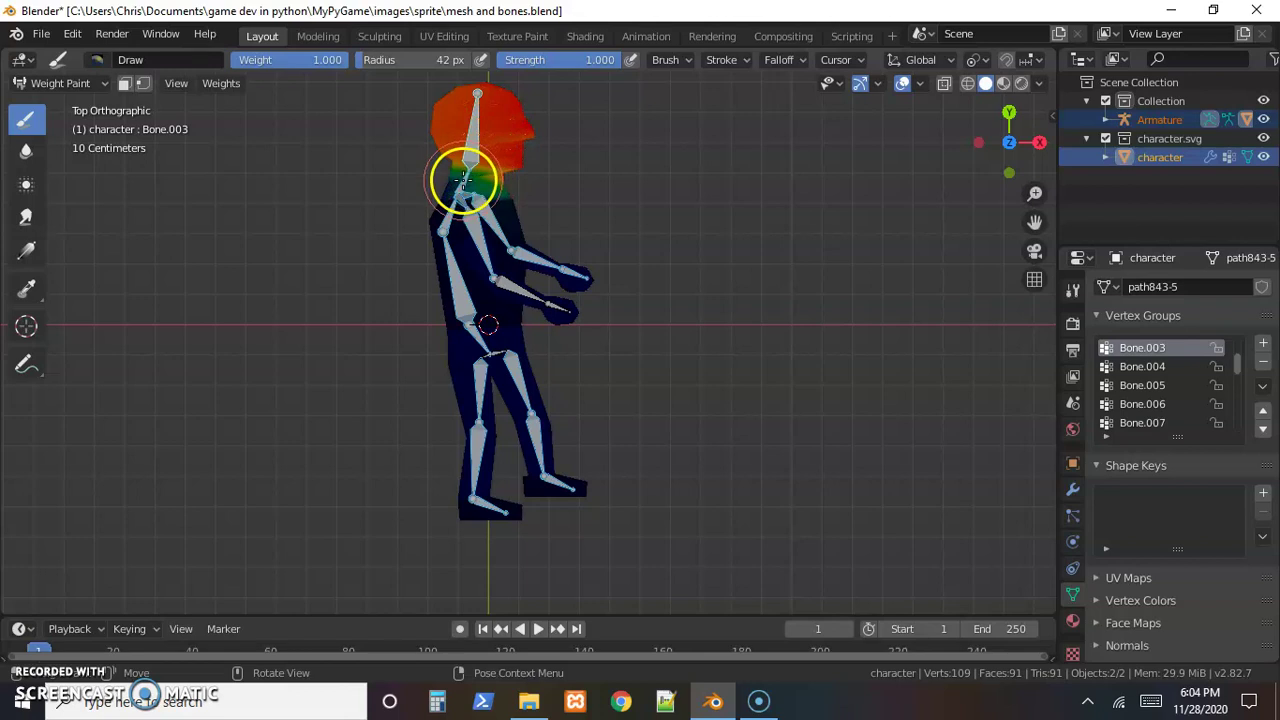
{"action": "left_click", "coordinate": [463, 180], "text": "shift"}
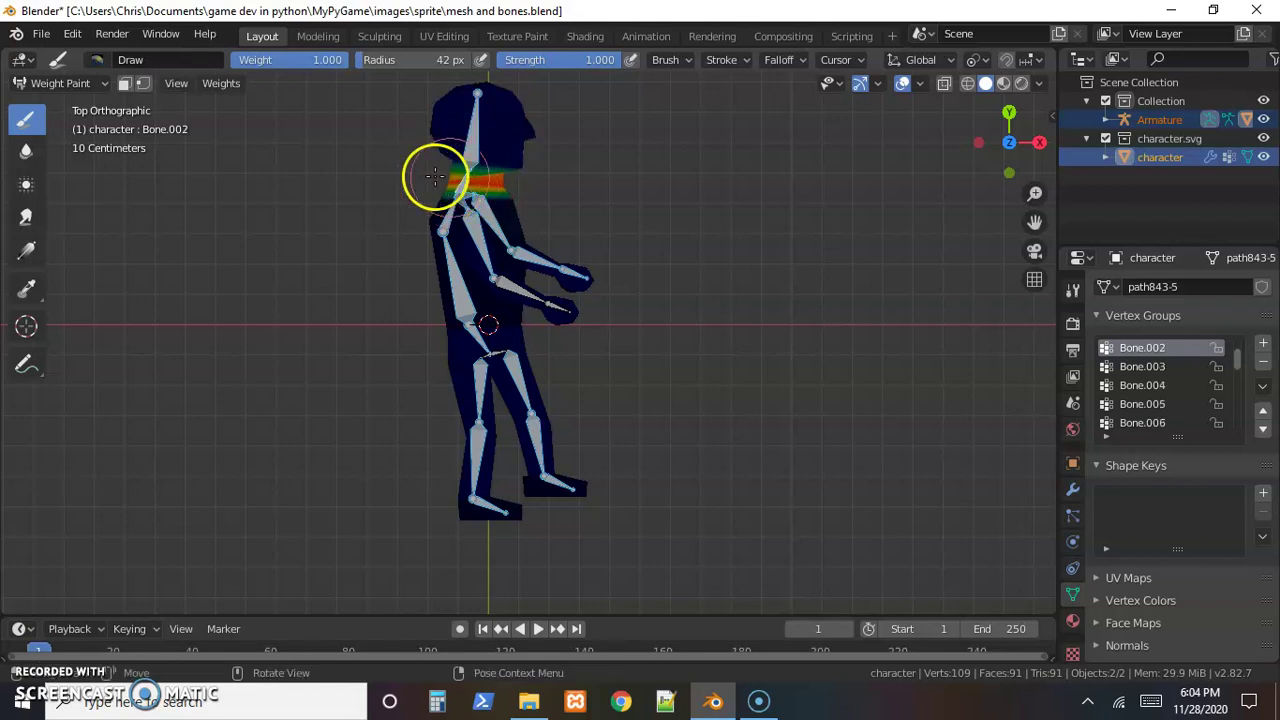
{"action": "left_click_drag", "start_coordinate": [474, 180], "coordinate": [446, 220]}
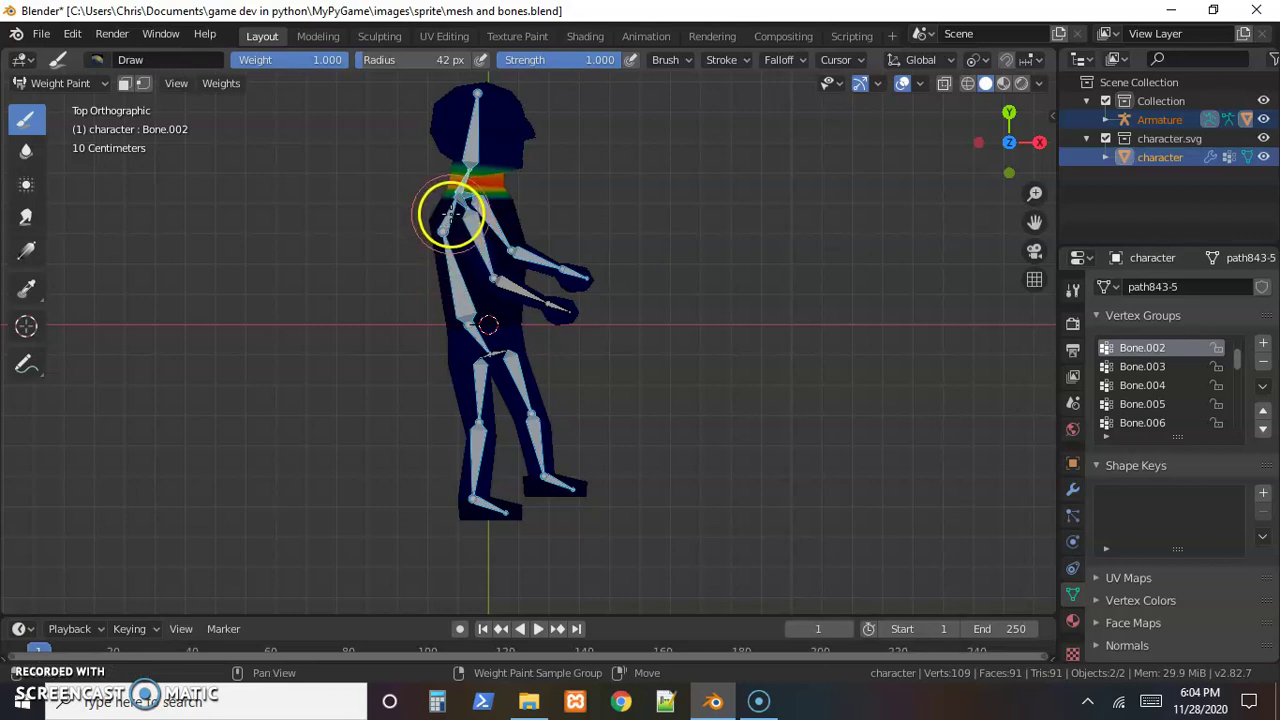
{"action": "left_click", "coordinate": [445, 236], "text": "shift"}
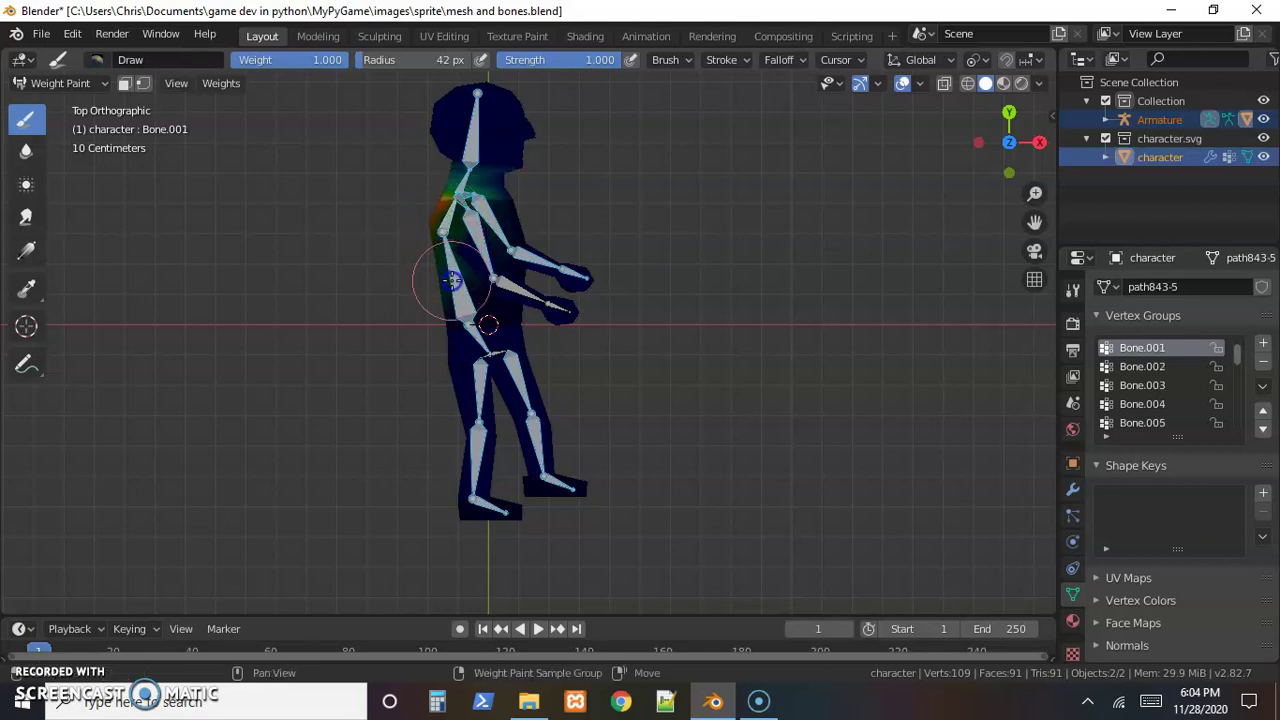
{"action": "left_click", "coordinate": [425, 237], "text": "ctrl"}
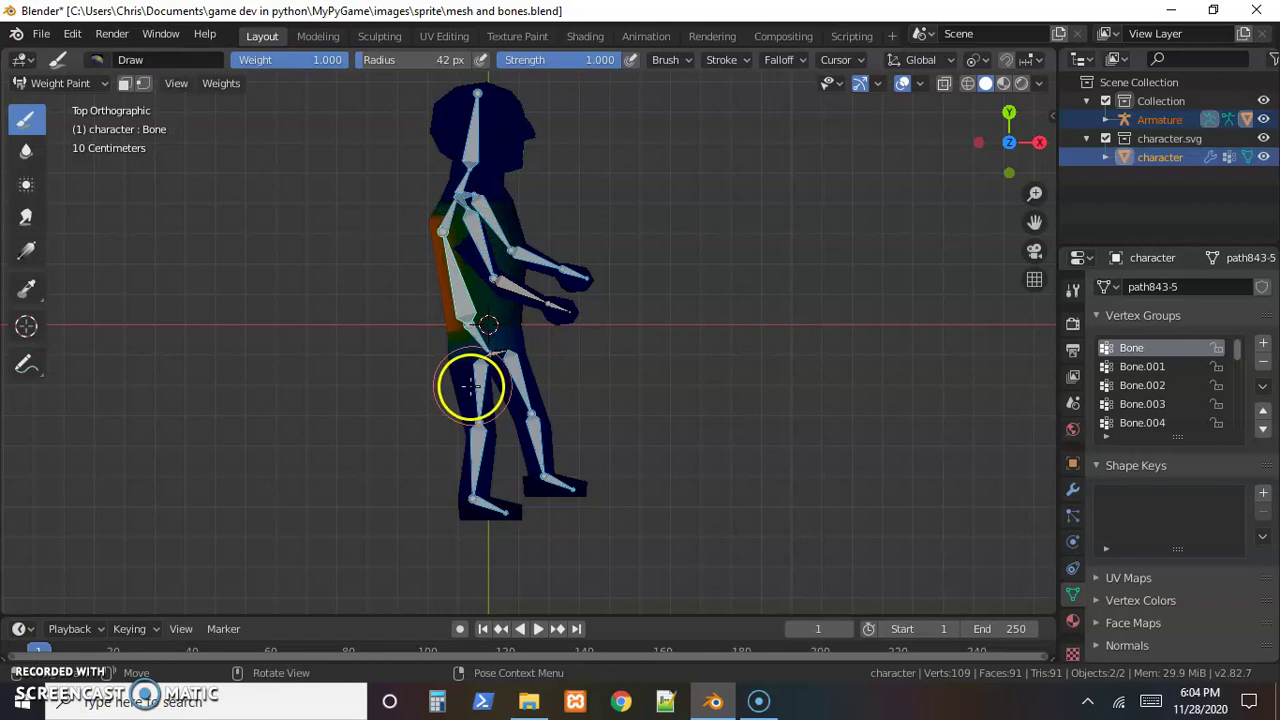
Step through the weights of both legs' thigh, shin and foot bones, ending with a close look at the far foot bone (Bone.020).
{"action": "left_click", "coordinate": [483, 382], "text": "ctrl"}
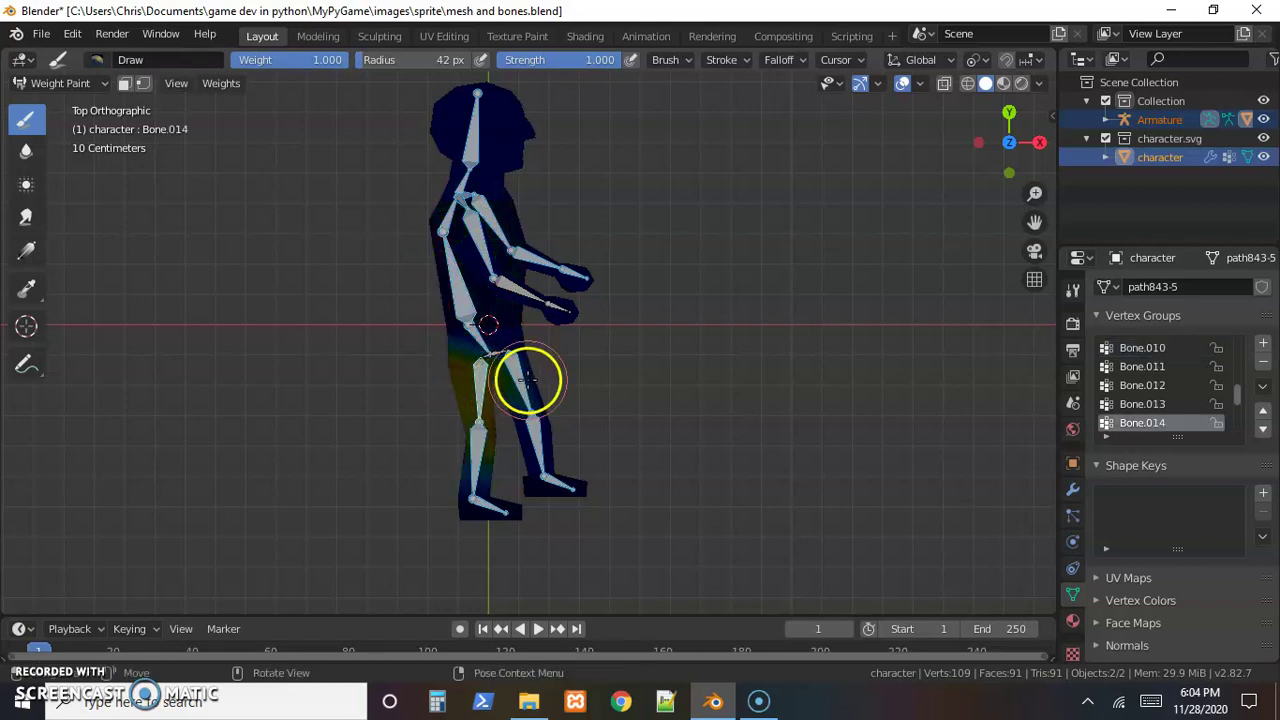
{"action": "left_click", "coordinate": [524, 401], "text": "ctrl"}
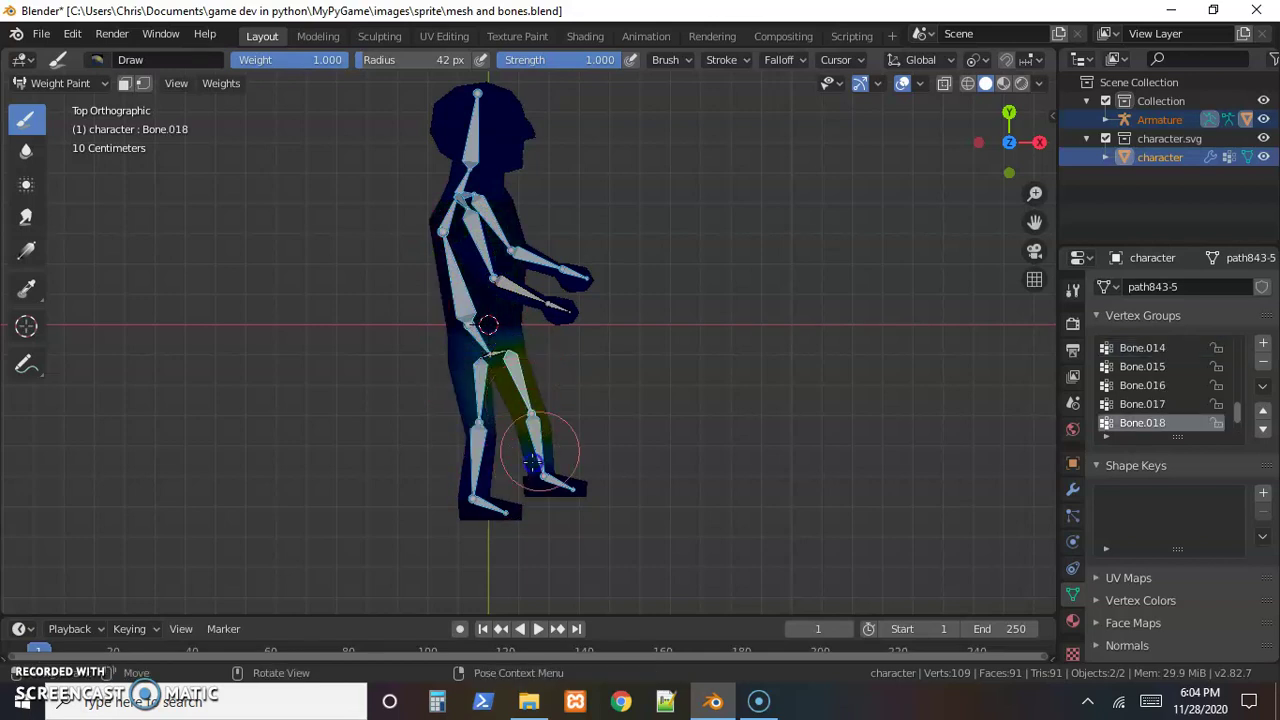
{"action": "left_click", "coordinate": [540, 436], "text": "ctrl"}
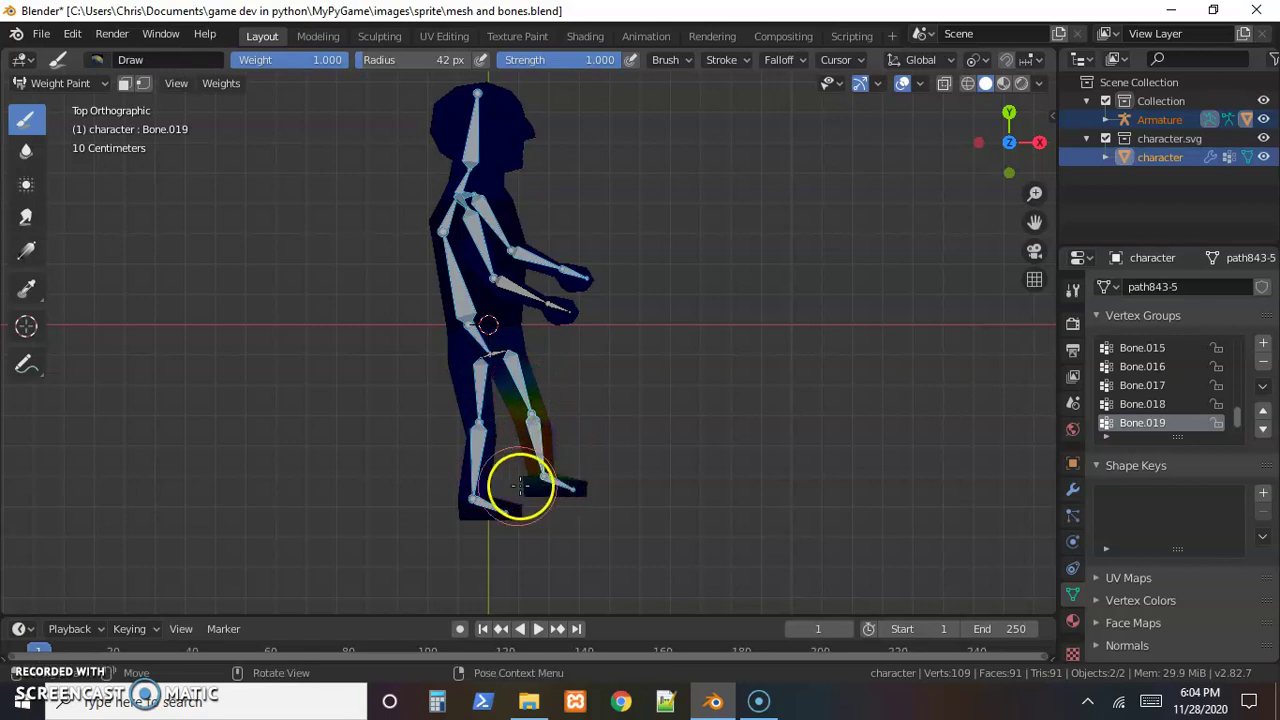
{"action": "left_click", "coordinate": [474, 449], "text": "ctrl"}
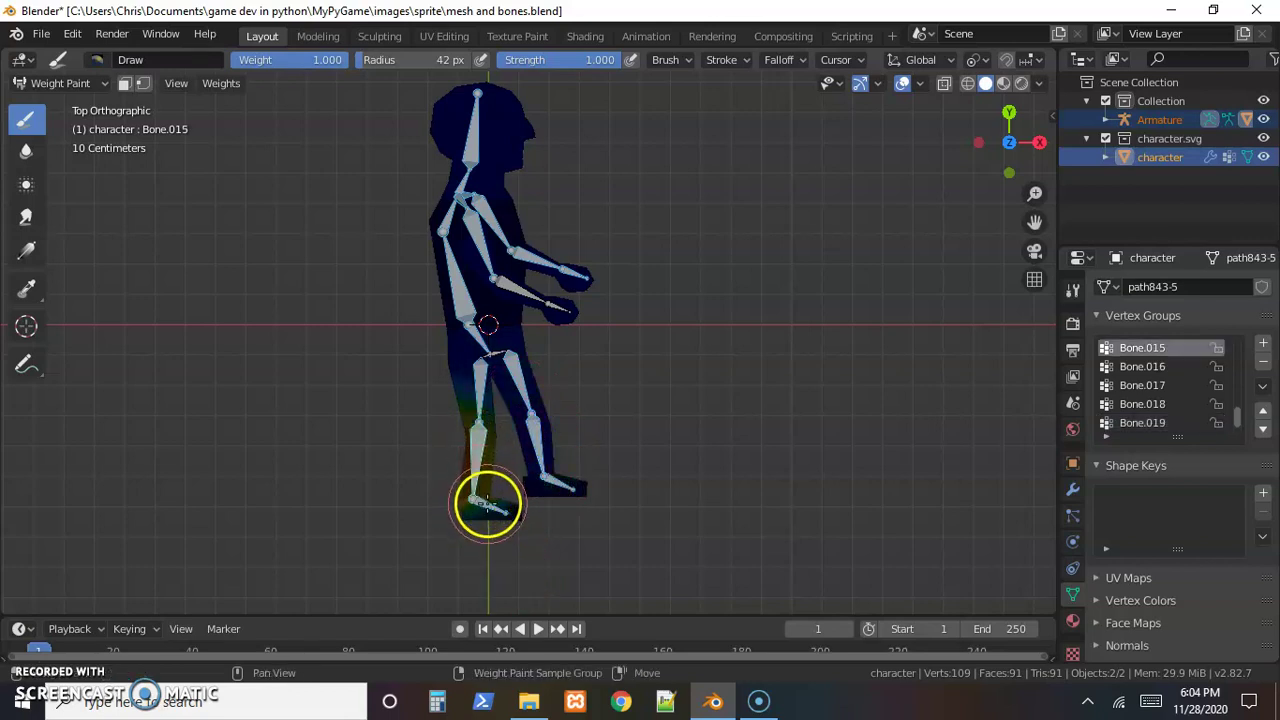
{"action": "left_click", "coordinate": [490, 507], "text": "ctrl"}
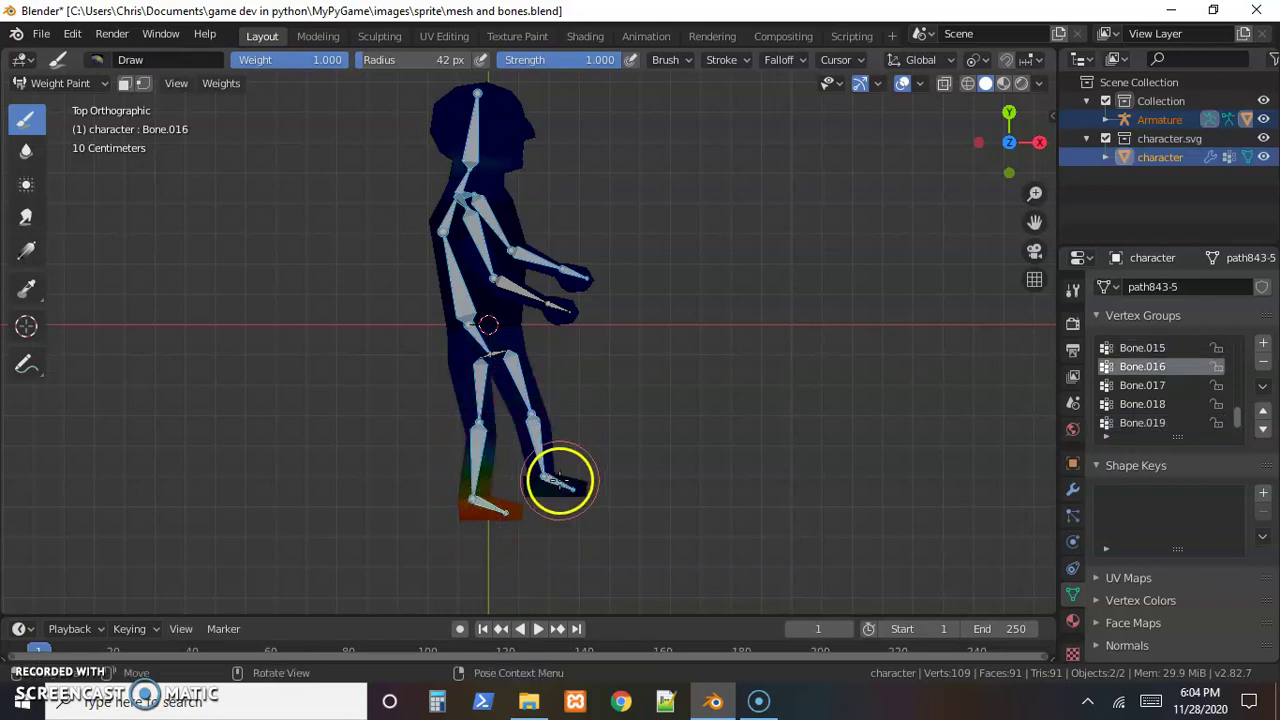
{"action": "left_click", "coordinate": [585, 522], "text": "ctrl"}
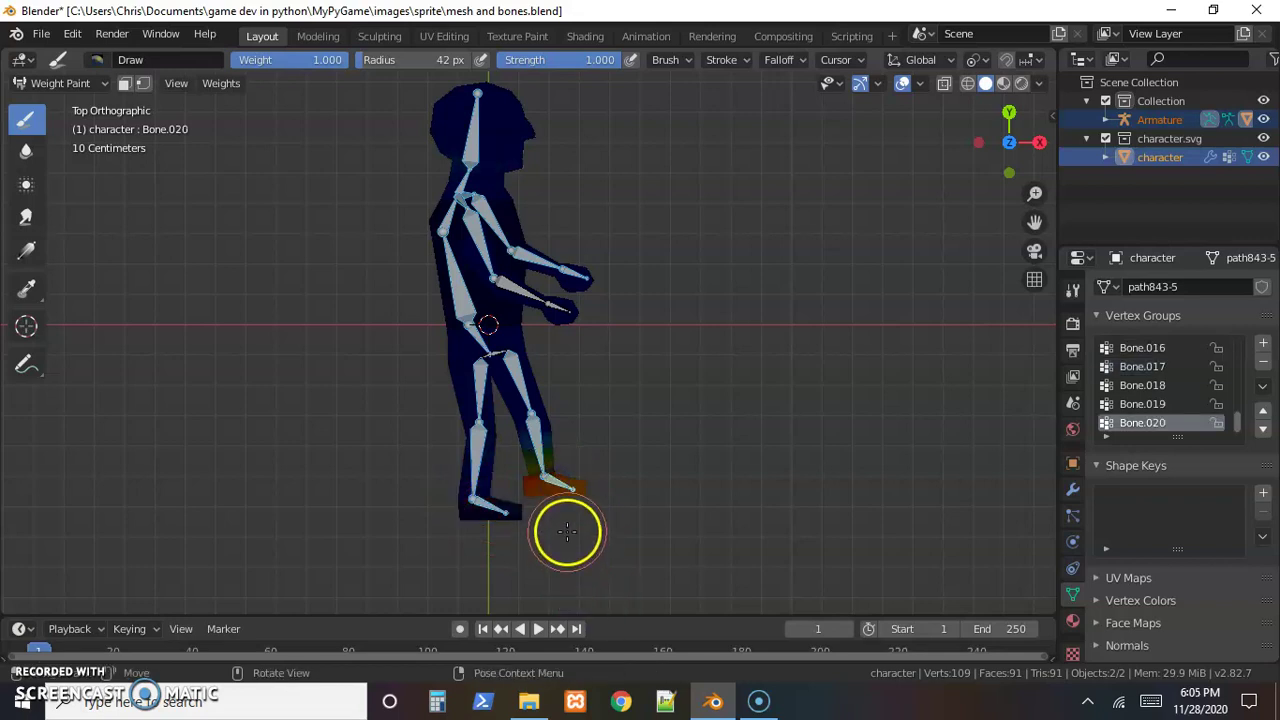
{"action": "scroll", "coordinate": [566, 532], "scroll_direction": "up", "scroll_amount": 3}
{"action": "middle_click_drag", "start_coordinate": [630, 510], "coordinate": [646, 380], "text": "shift"}
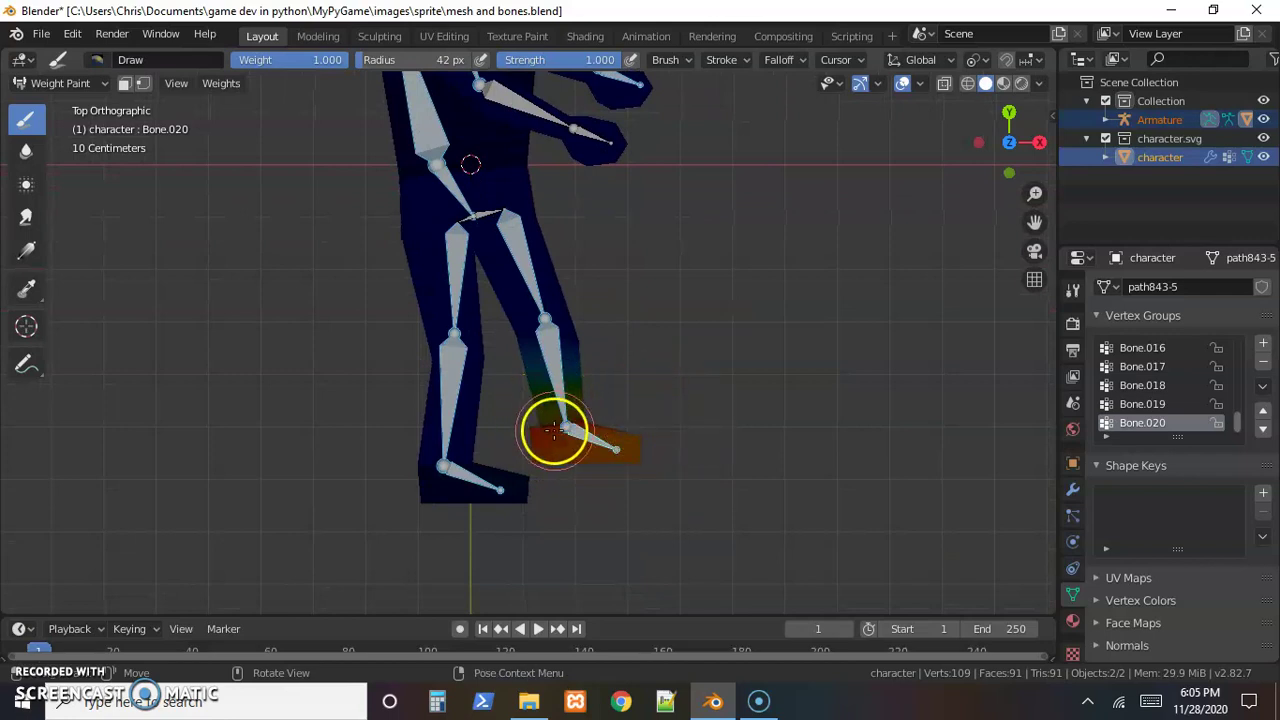
Display the weights of both arms' upper-arm, forearm and hand bones (Bone.005–007, Bone.009–011), checking Bone.009 from underneath as well.
{"action": "middle_click_drag", "start_coordinate": [655, 328], "coordinate": [621, 443], "text": "shift"}
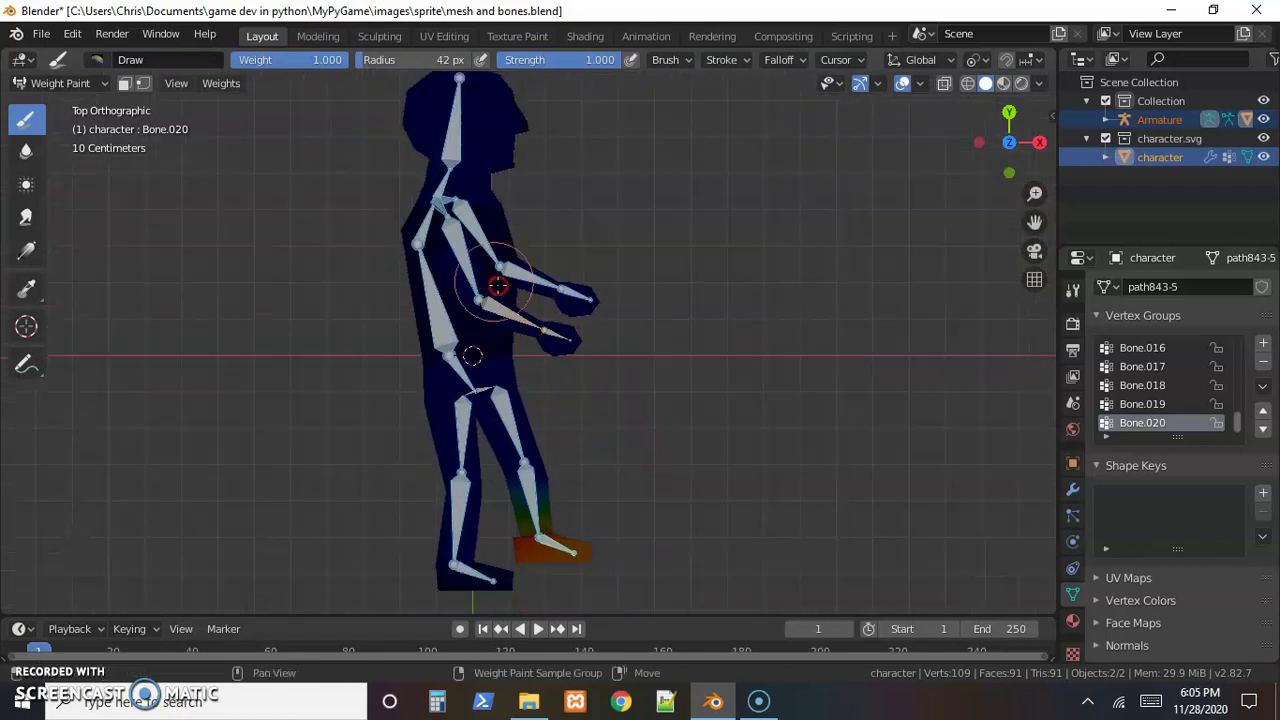
{"action": "left_click", "coordinate": [459, 244], "text": "shift"}
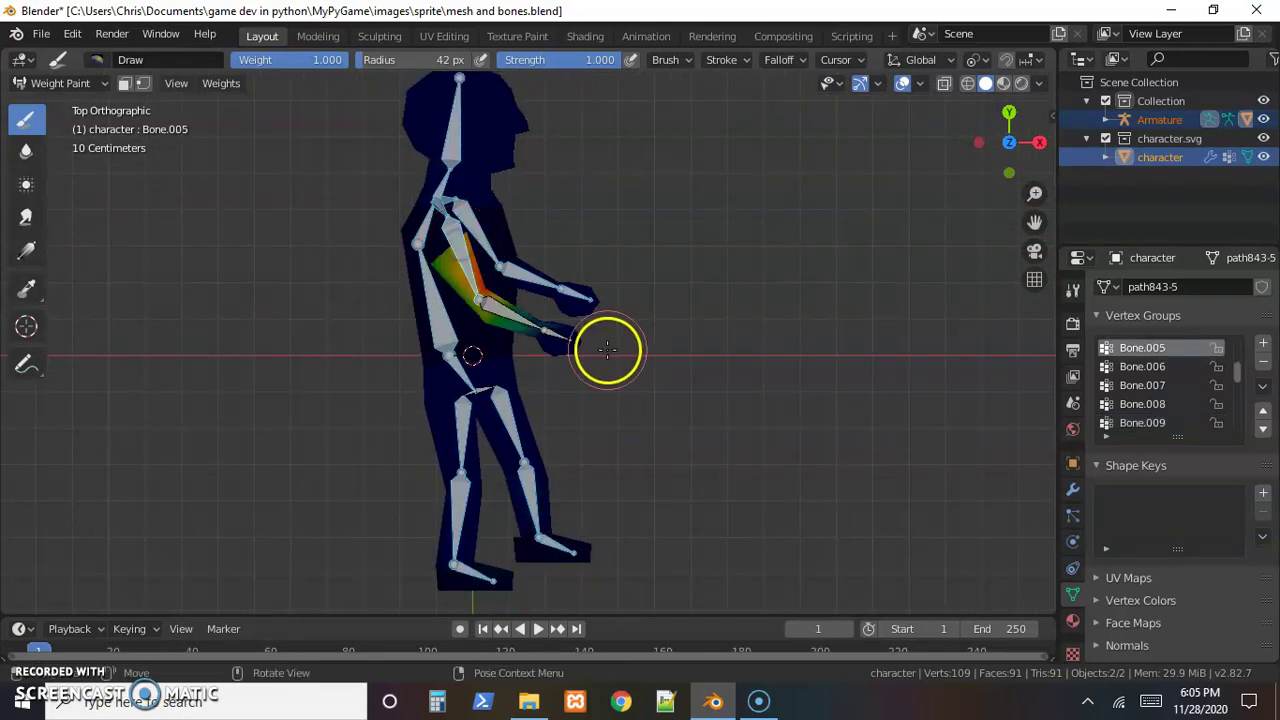
{"action": "mouse_move", "coordinate": [465, 258]}
{"action": "left_mouse_down"}
{"action": "mouse_move", "coordinate": [457, 272]}
{"action": "mouse_move", "coordinate": [500, 300]}
{"action": "mouse_move", "coordinate": [497, 314]}
{"action": "mouse_move", "coordinate": [566, 343]}
{"action": "mouse_move", "coordinate": [555, 336]}
{"action": "left_mouse_up"}
{"action": "left_click", "coordinate": [500, 312], "text": "shift"}
{"action": "left_click", "coordinate": [560, 340], "text": "ctrl"}
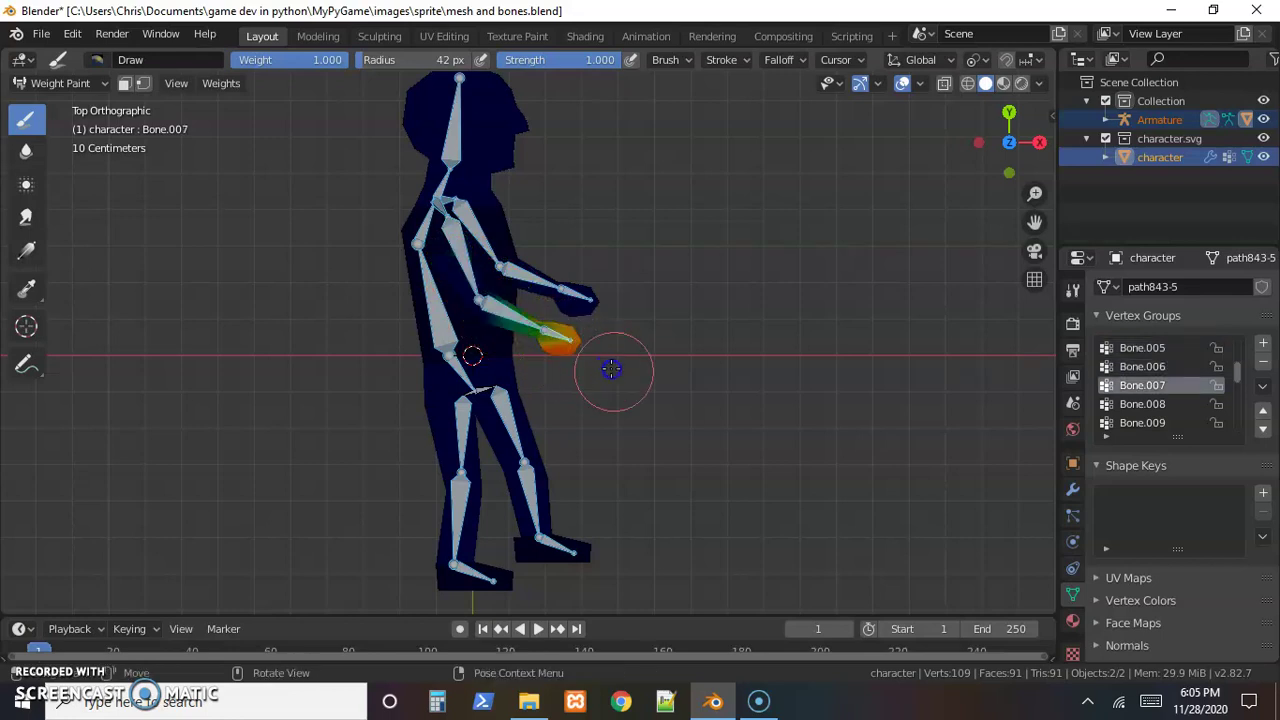
{"action": "left_click", "coordinate": [579, 296], "text": "ctrl"}
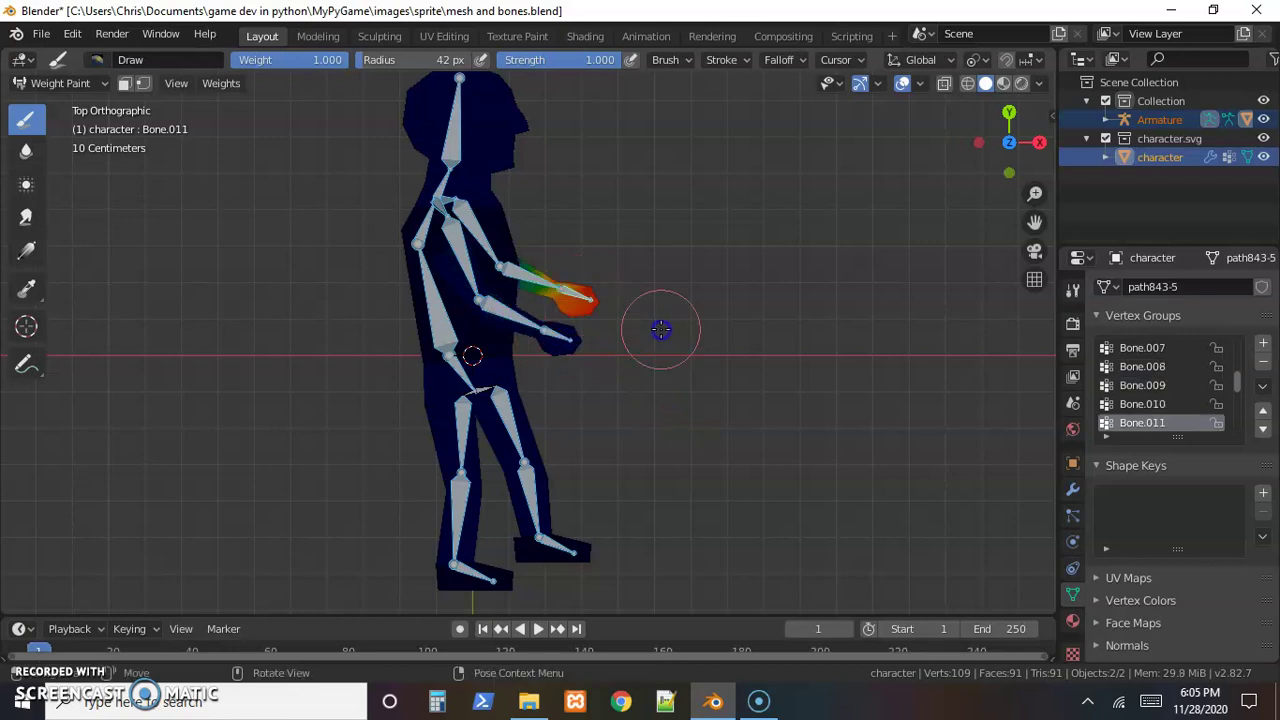
{"action": "left_click", "coordinate": [532, 276], "text": "ctrl"}
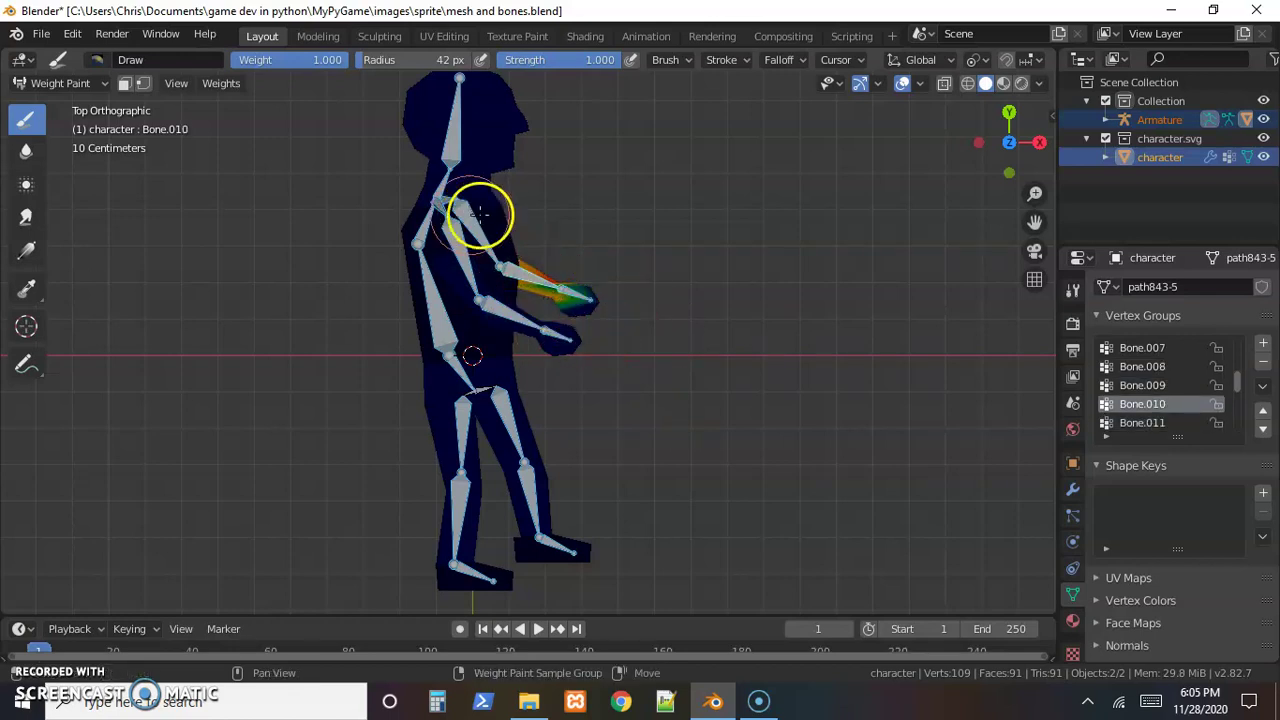
{"action": "left_click", "coordinate": [485, 222], "text": "ctrl"}
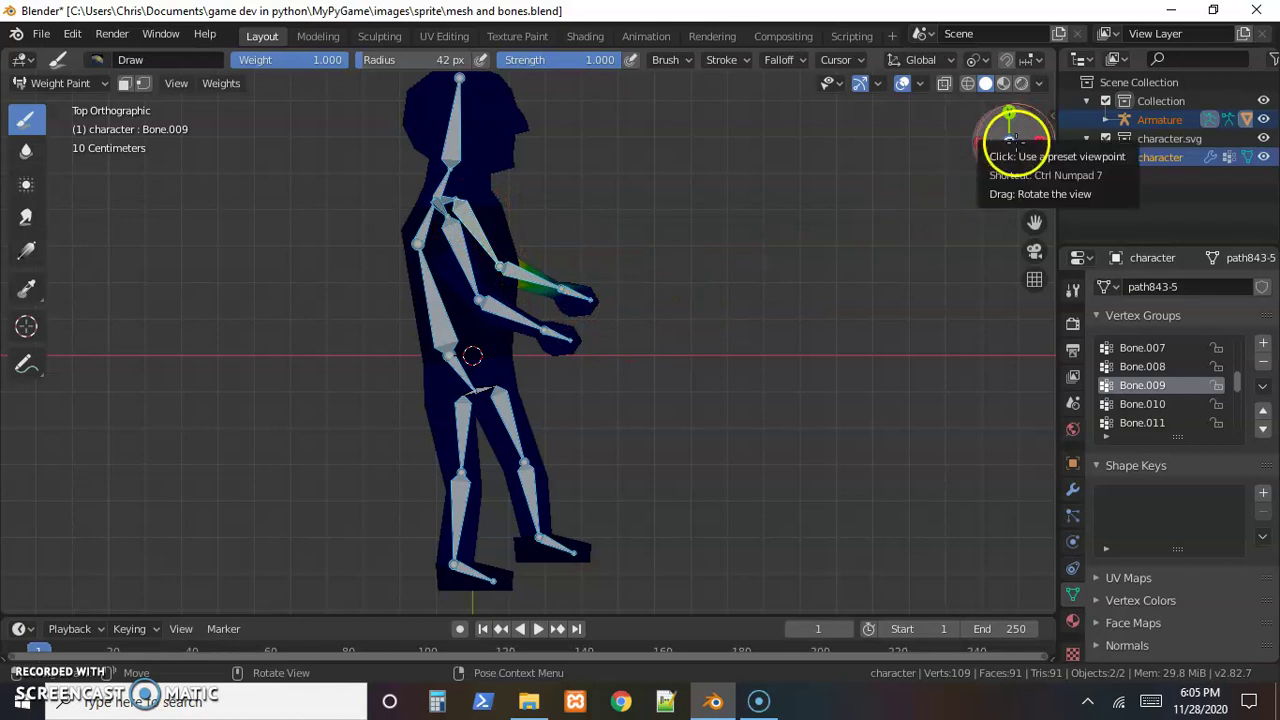
{"action": "left_click", "coordinate": [1008, 143]}
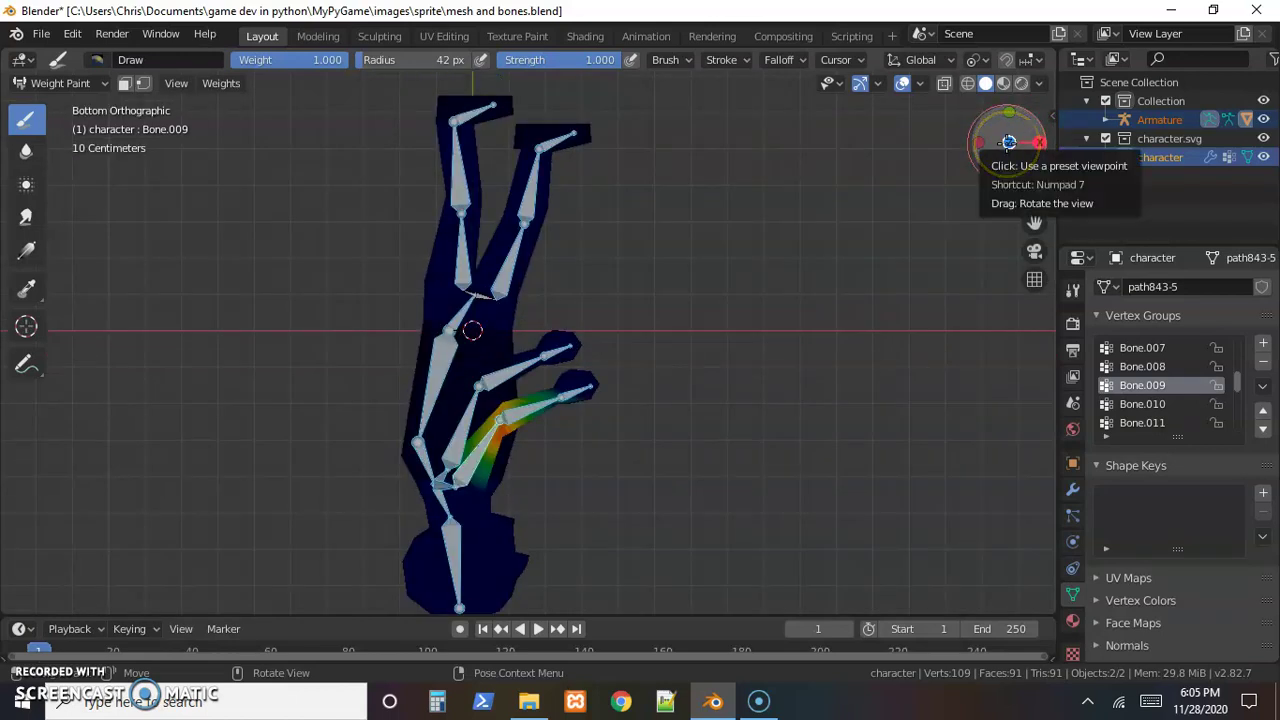
{"action": "left_click", "coordinate": [1008, 143]}
Recheck the weights of the head bone (Bone.003) and the two shin bones (Bone.015 and Bone.019).
{"action": "scroll", "coordinate": [571, 349], "scroll_direction": "down", "scroll_amount": 1}
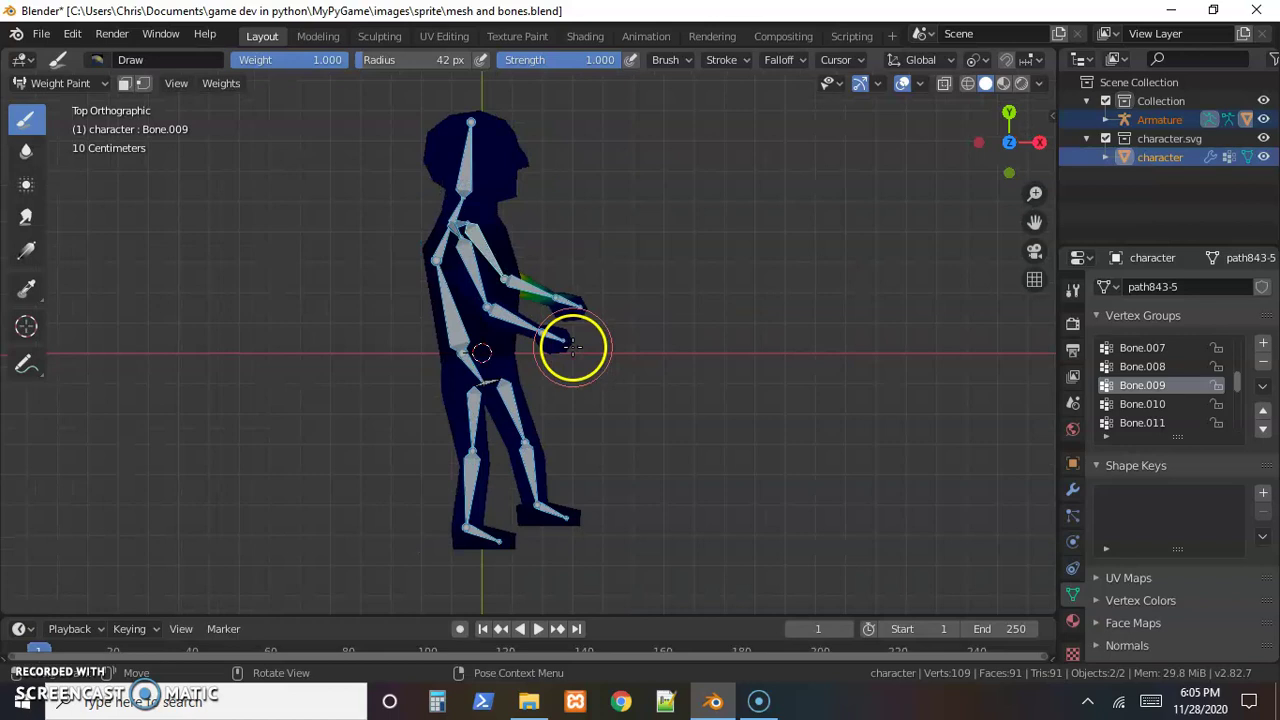
{"action": "left_click", "coordinate": [475, 178], "text": "ctrl"}
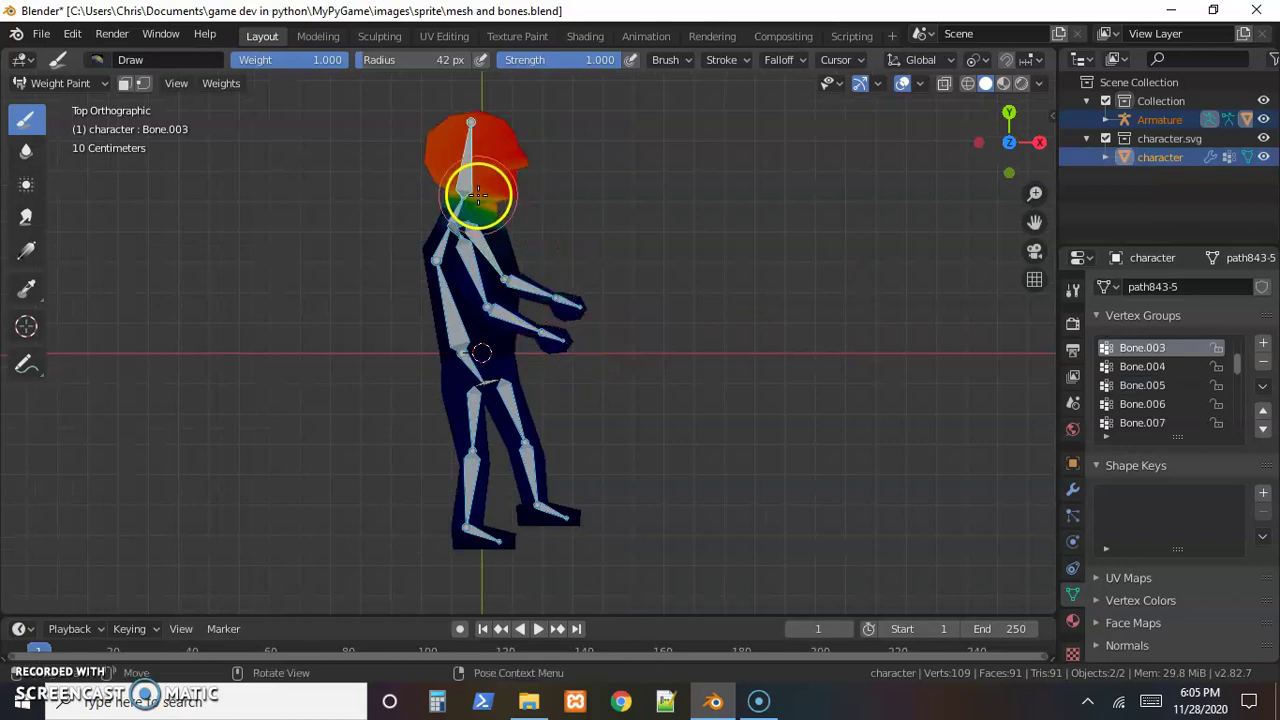
{"action": "left_click", "coordinate": [466, 465], "text": "ctrl"}
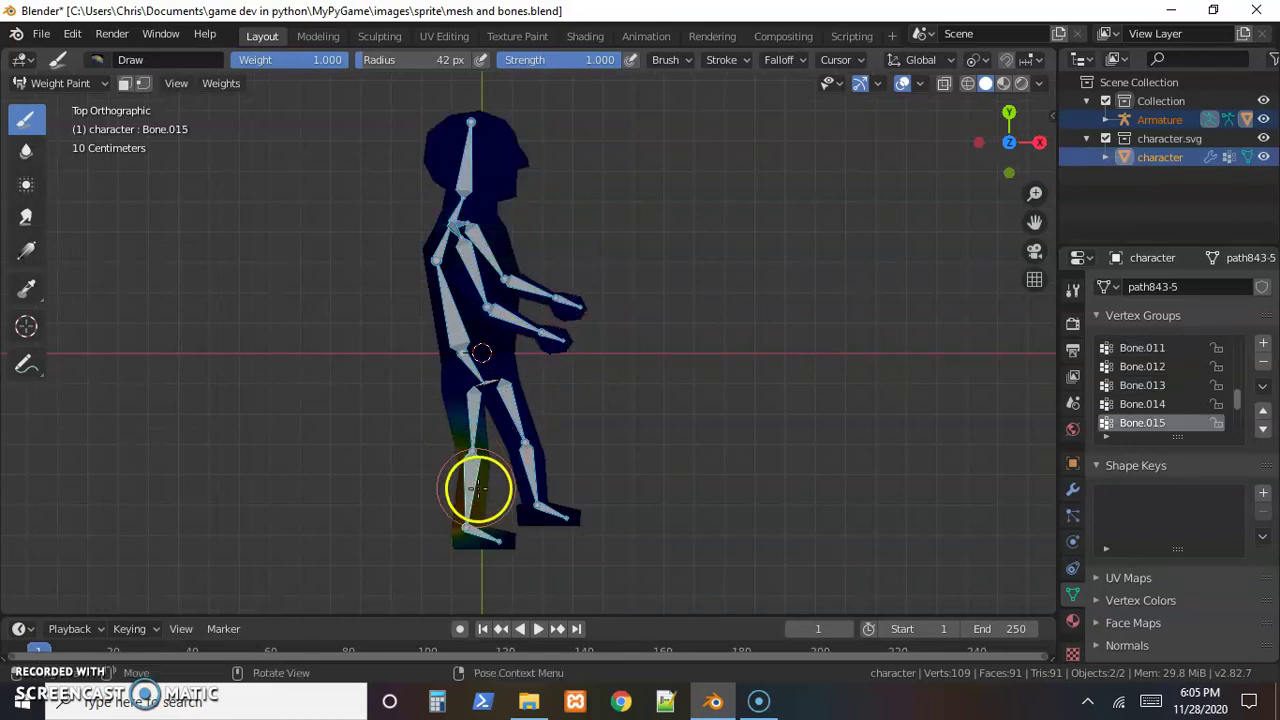
{"action": "left_click", "coordinate": [526, 457], "text": "ctrl"}
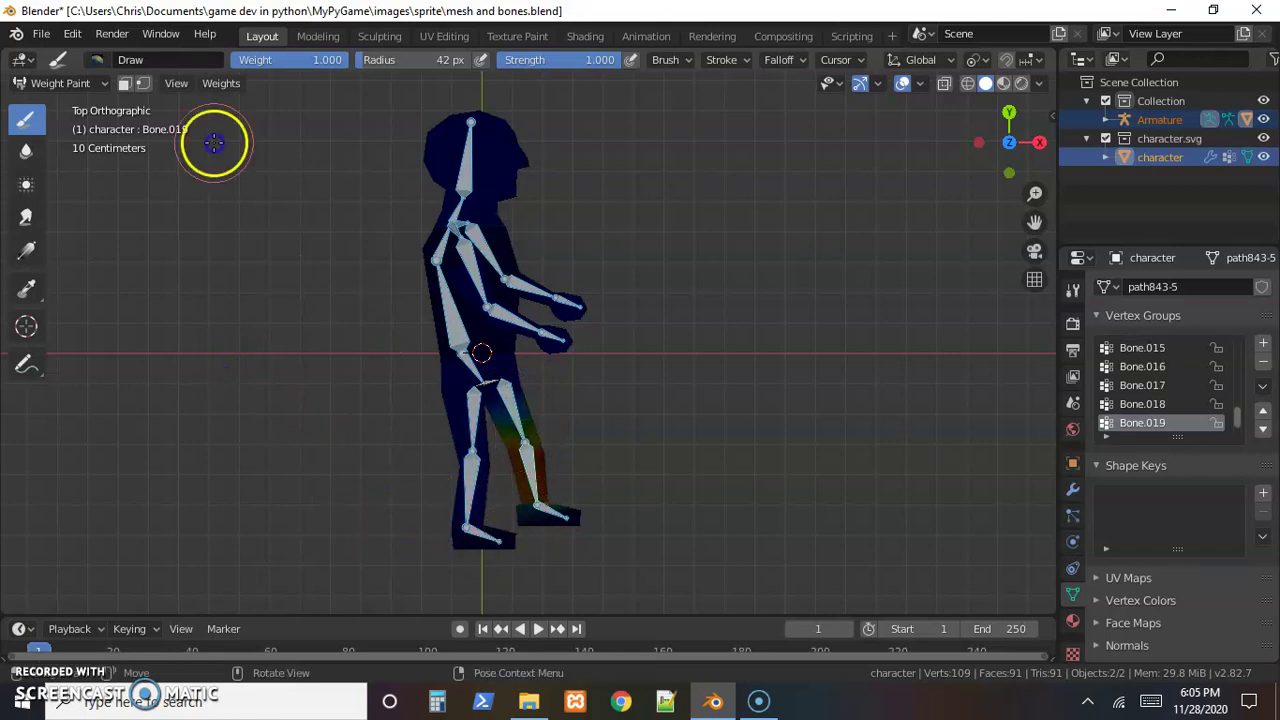
Leave Weight Paint for Object Mode, select only the character mesh, and enter Edit Mode.
{"action": "left_click", "coordinate": [103, 84]}
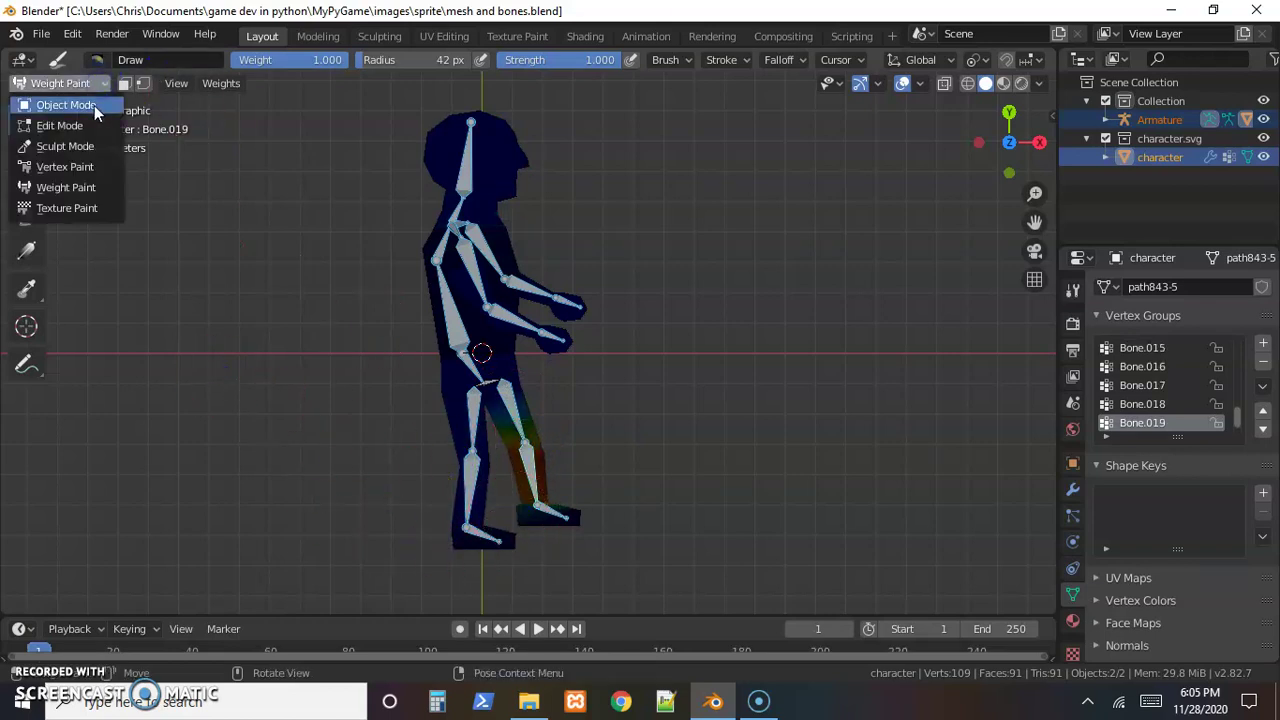
{"action": "left_click", "coordinate": [94, 105]}
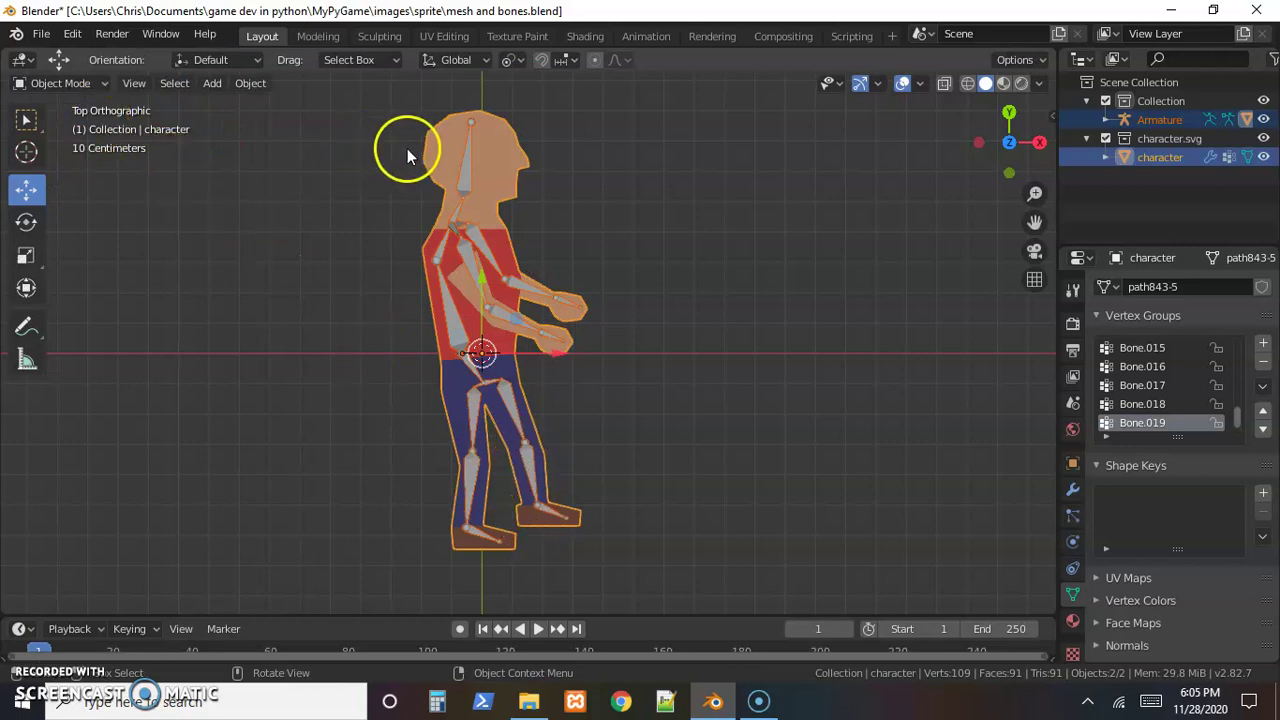
{"action": "left_click", "coordinate": [488, 168]}
{"action": "left_click", "coordinate": [60, 83]}
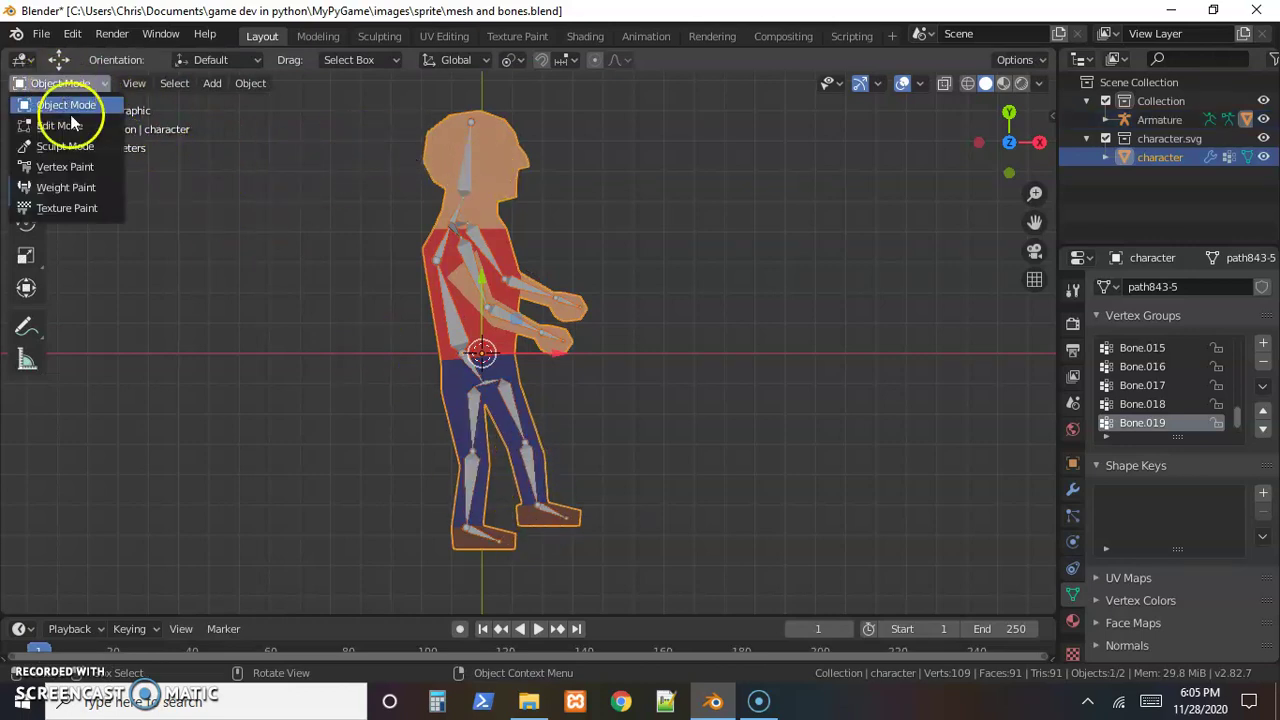
{"action": "key", "text": "Tab"}
Move the heel vertex at the back of the far foot slightly toward the toe.
{"action": "scroll", "coordinate": [551, 512], "scroll_direction": "up", "scroll_amount": 4}
{"action": "middle_click_drag", "start_coordinate": [551, 512], "coordinate": [516, 191], "text": "shift"}
{"action": "scroll", "coordinate": [491, 363], "scroll_direction": "up", "scroll_amount": 1}
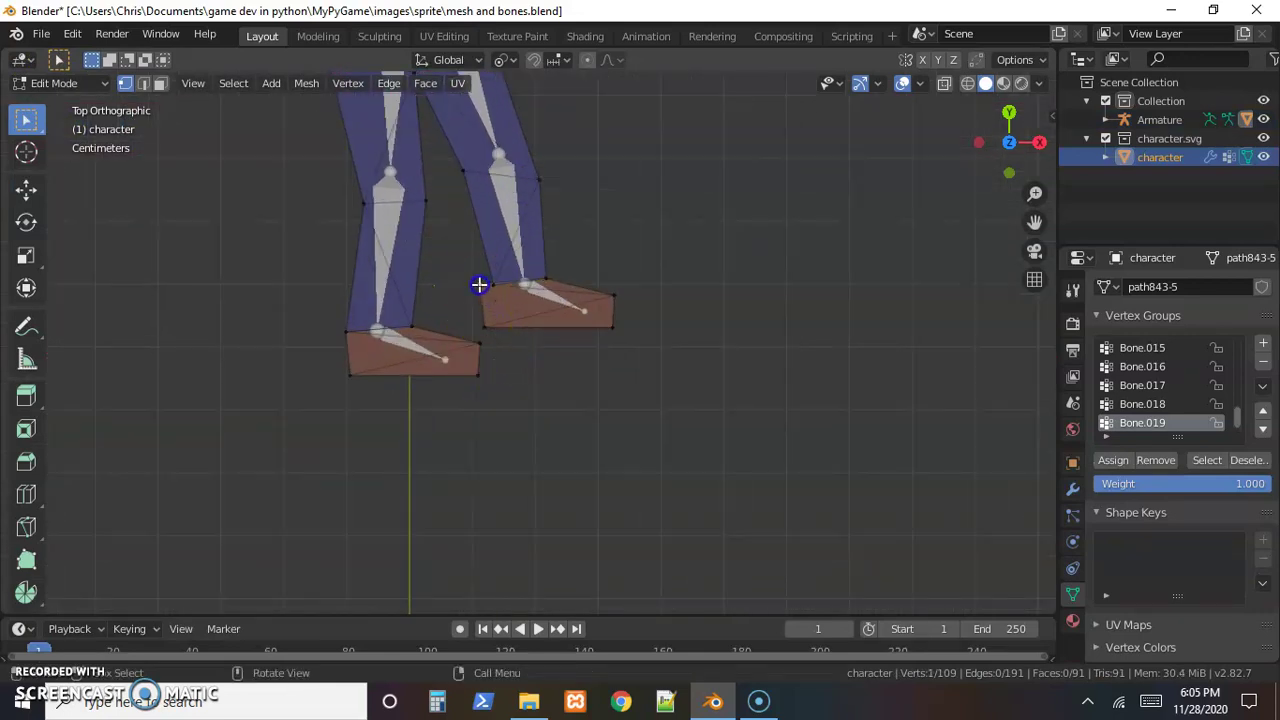
{"action": "left_click", "coordinate": [25, 197]}
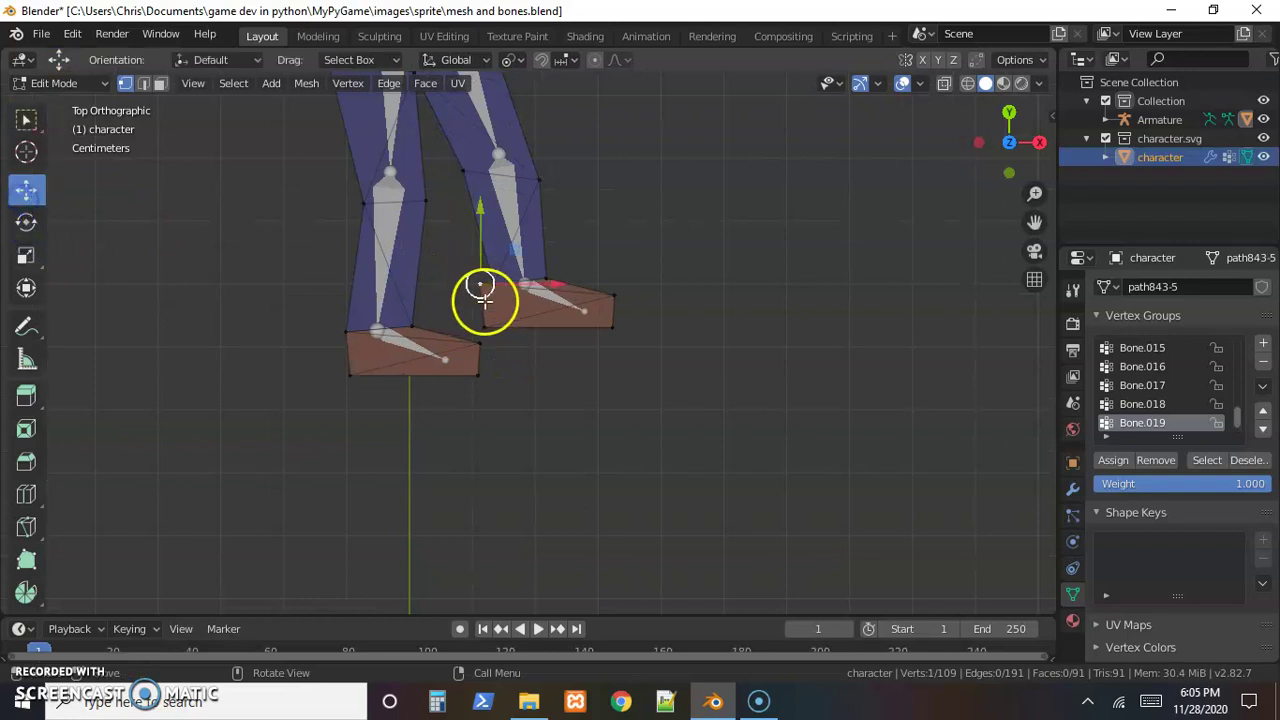
{"action": "left_click_drag", "start_coordinate": [480, 286], "coordinate": [497, 322]}
{"action": "scroll", "coordinate": [605, 394], "scroll_direction": "down", "scroll_amount": 3}
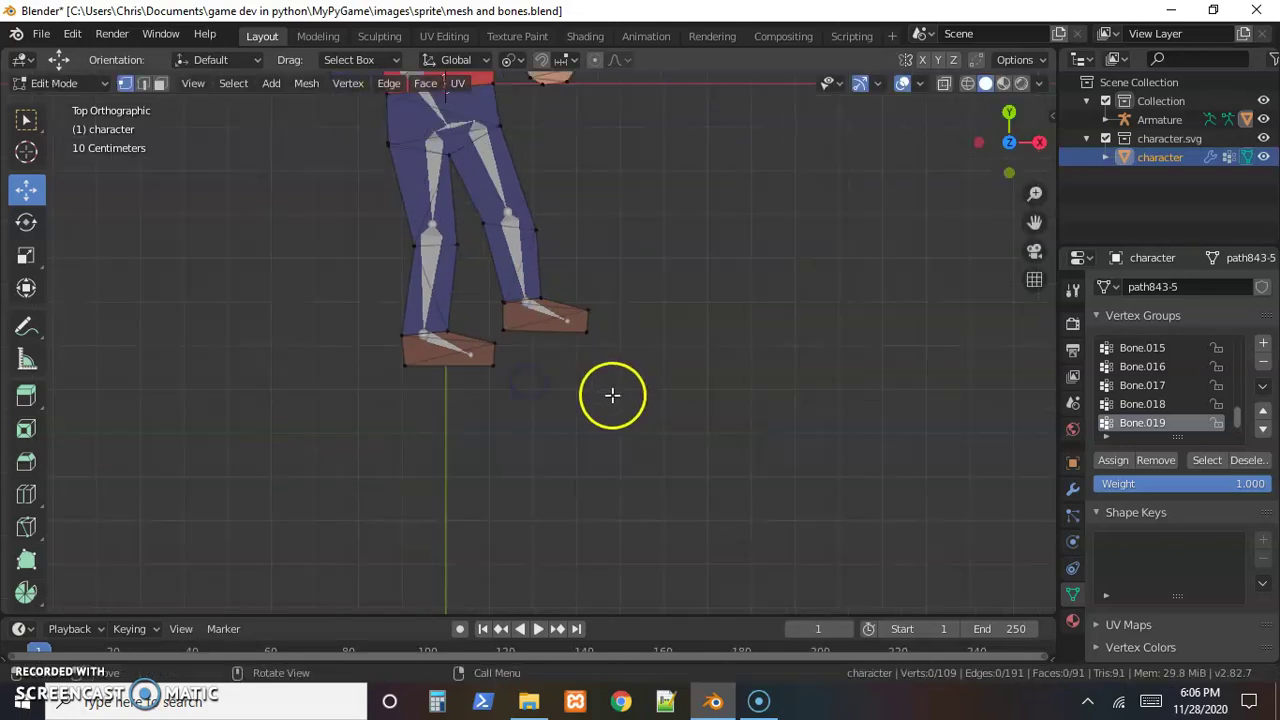
{"action": "scroll", "coordinate": [603, 397], "scroll_direction": "down", "scroll_amount": 3}
{"action": "middle_click_drag", "start_coordinate": [611, 245], "coordinate": [589, 348], "text": "shift"}
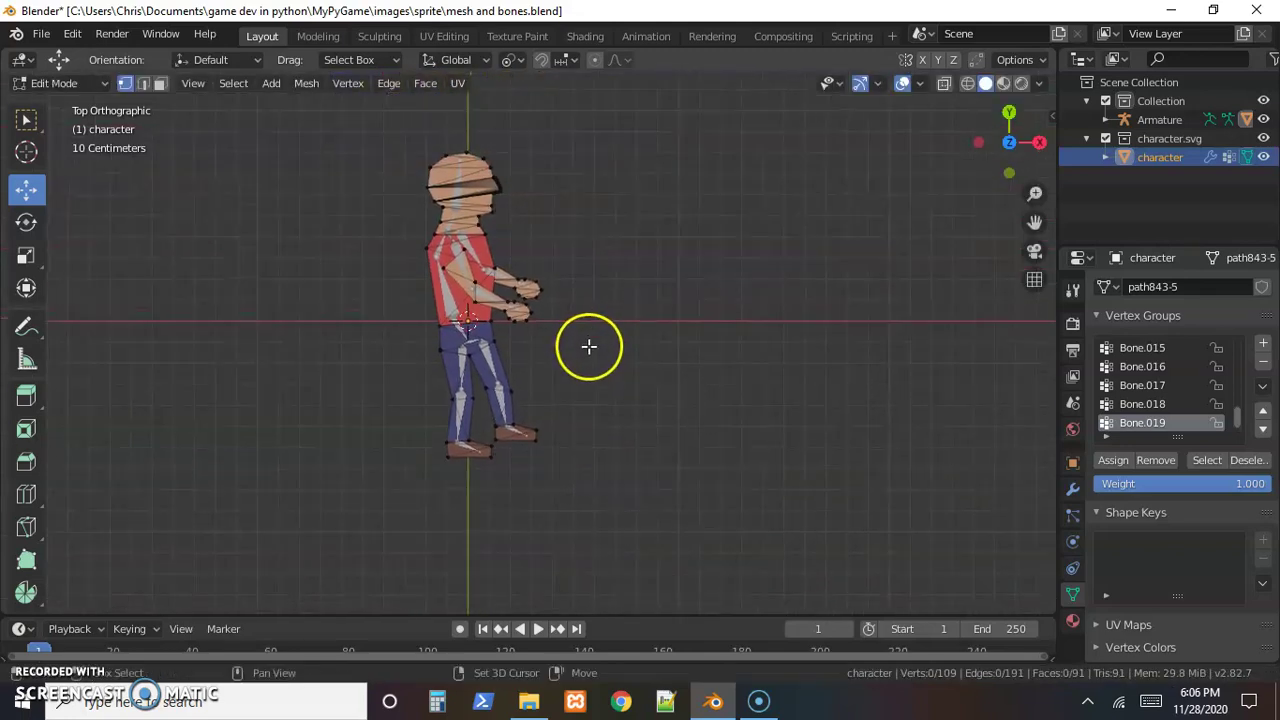
Return the character mesh to Object Mode and save the file.
{"action": "left_click", "coordinate": [88, 83]}
{"action": "left_click", "coordinate": [98, 105]}
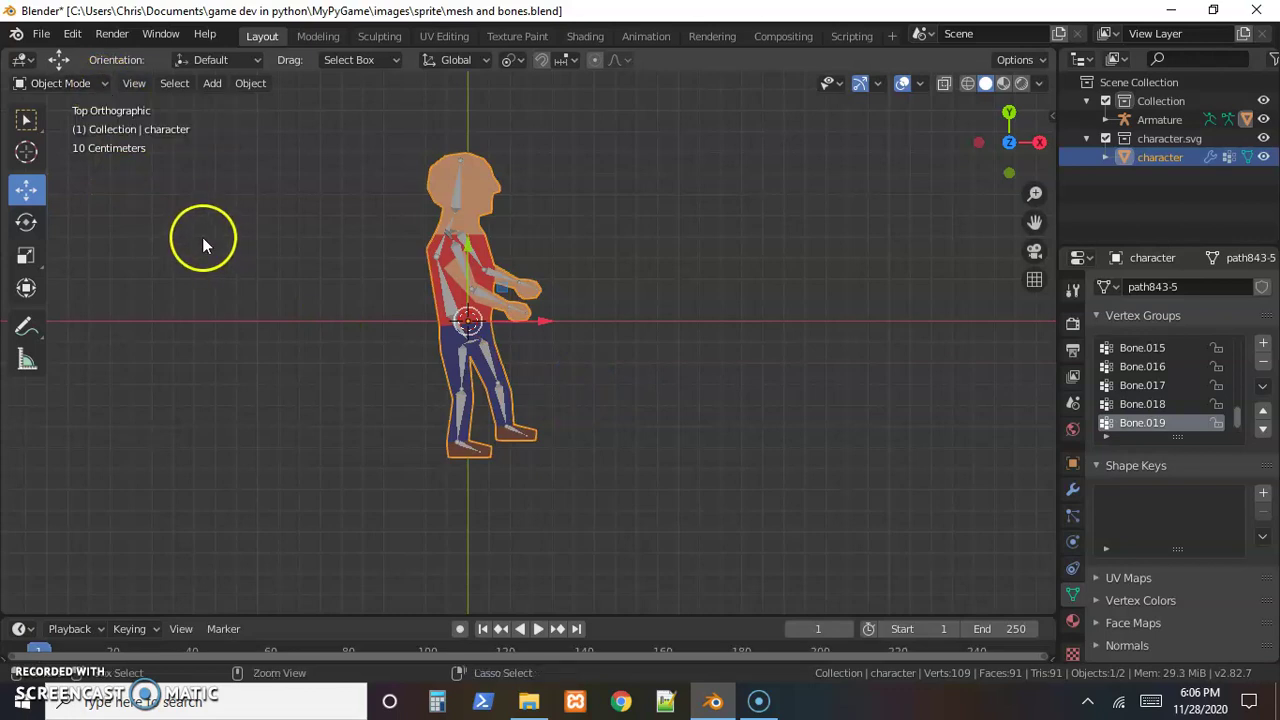
{"action": "key", "text": "ctrl+s"}
{"action": "left_click", "coordinate": [88, 83]}
{"action": "left_click", "coordinate": [305, 259]}
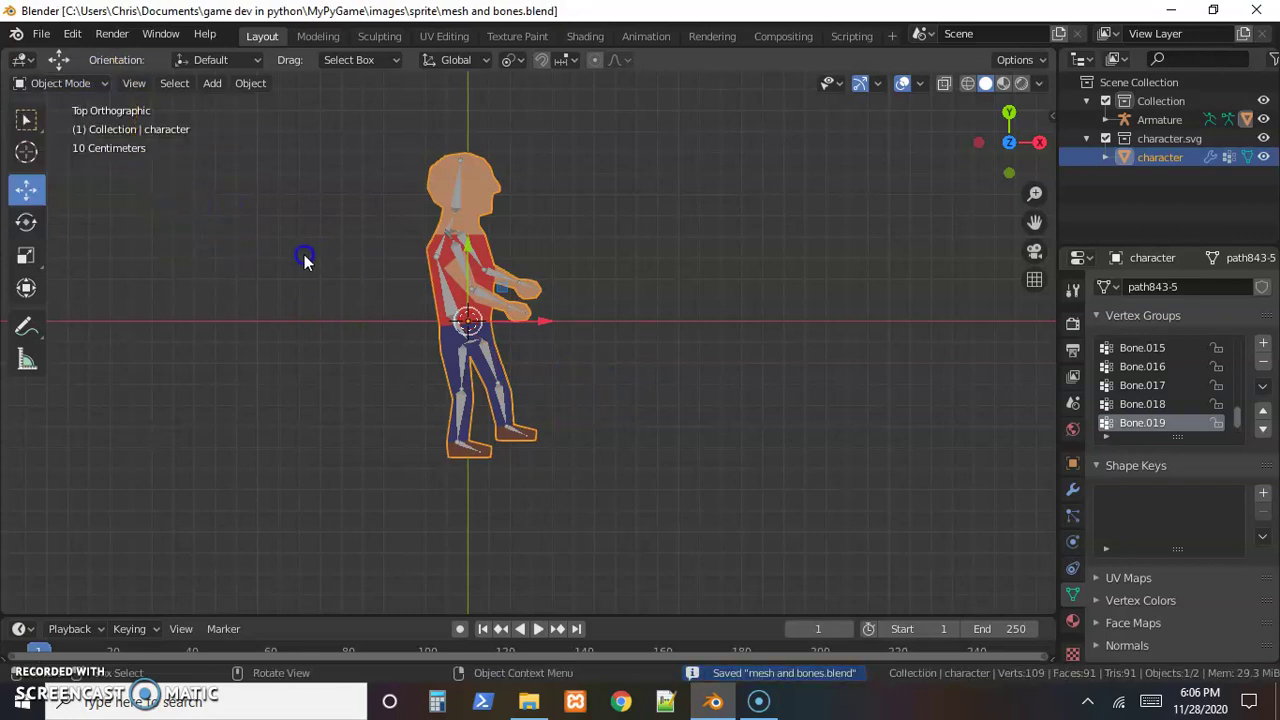
Select the armature and switch it to Pose Mode.
{"action": "left_click", "coordinate": [305, 259]}
{"action": "left_click", "coordinate": [459, 200]}
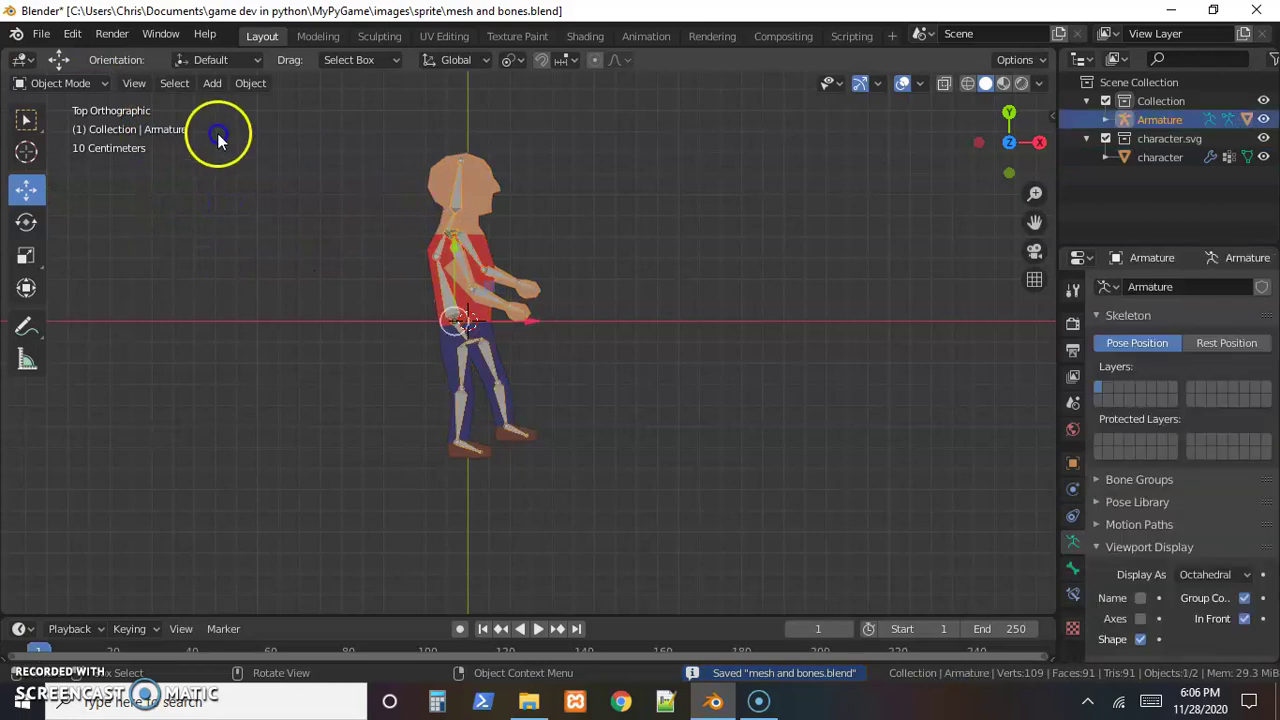
{"action": "left_click", "coordinate": [86, 105]}
{"action": "left_click", "coordinate": [87, 86]}
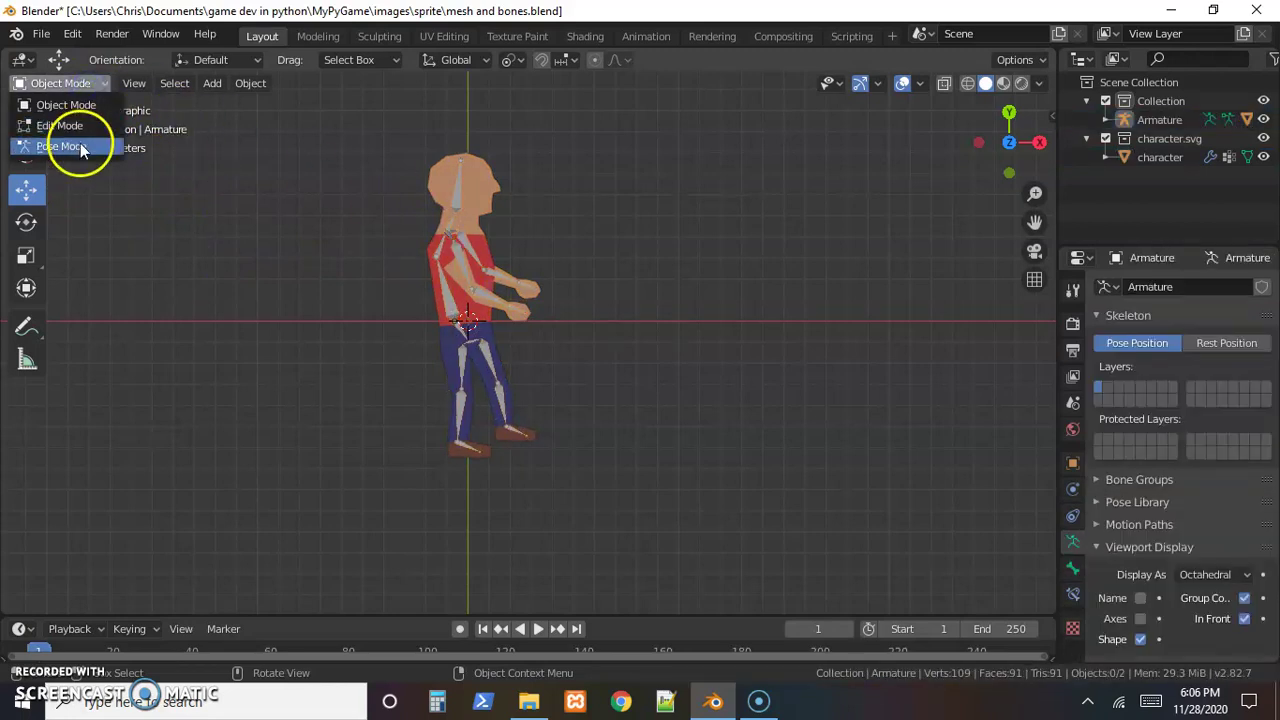
{"action": "left_click", "coordinate": [62, 147]}
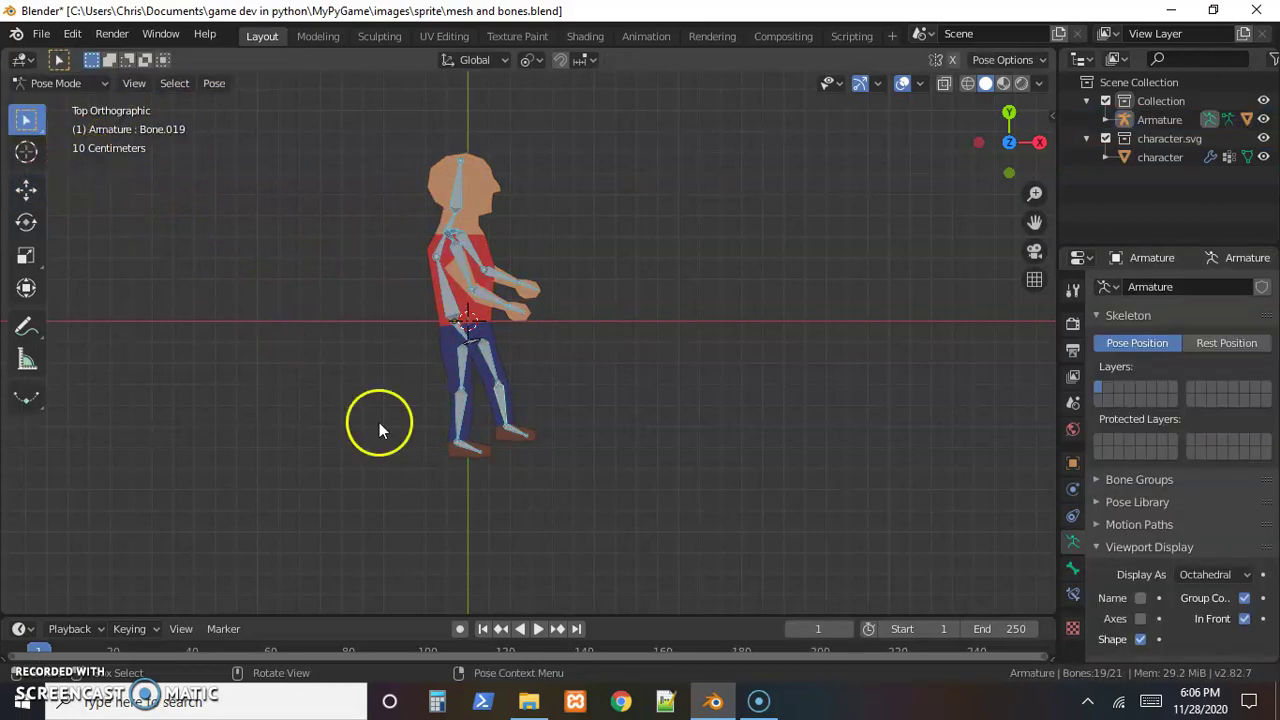
Test the elbow deformation by rotating the near forearm bone (Bone.006) down and up, and undo the rotation.
{"action": "left_click", "coordinate": [485, 300]}
{"action": "key", "text": "r"}
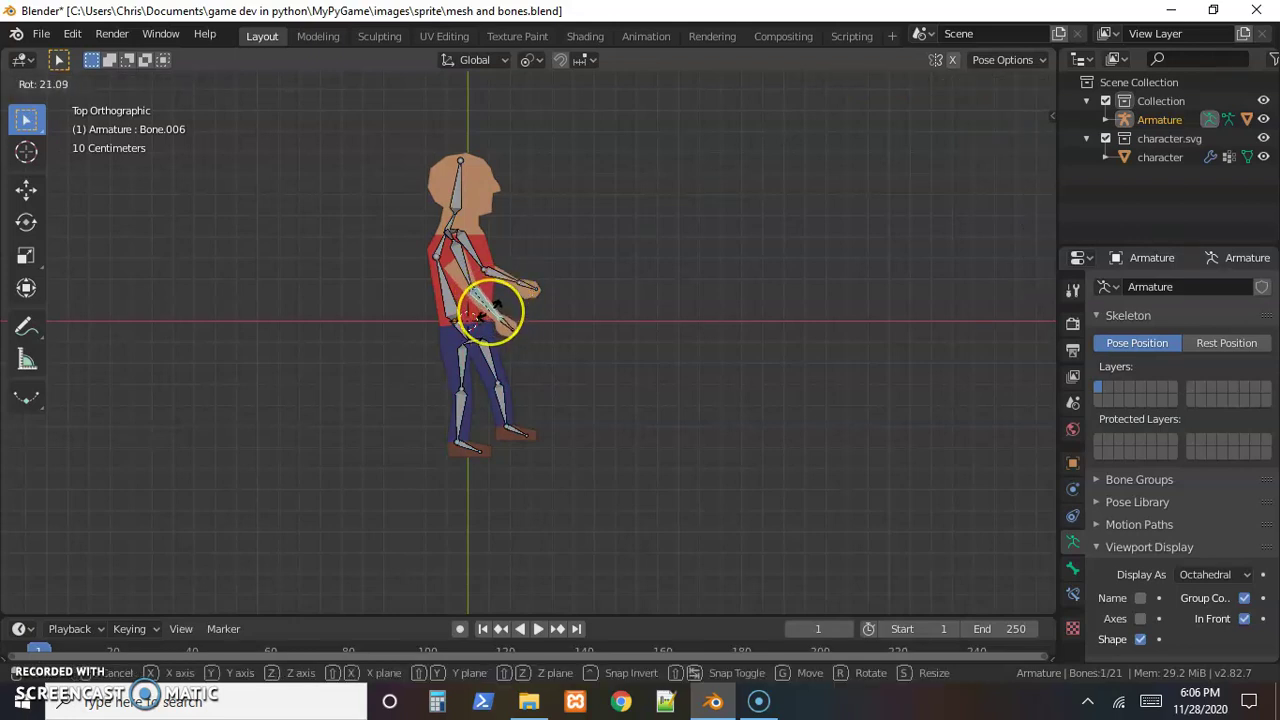
{"action": "right_click", "coordinate": [489, 310]}
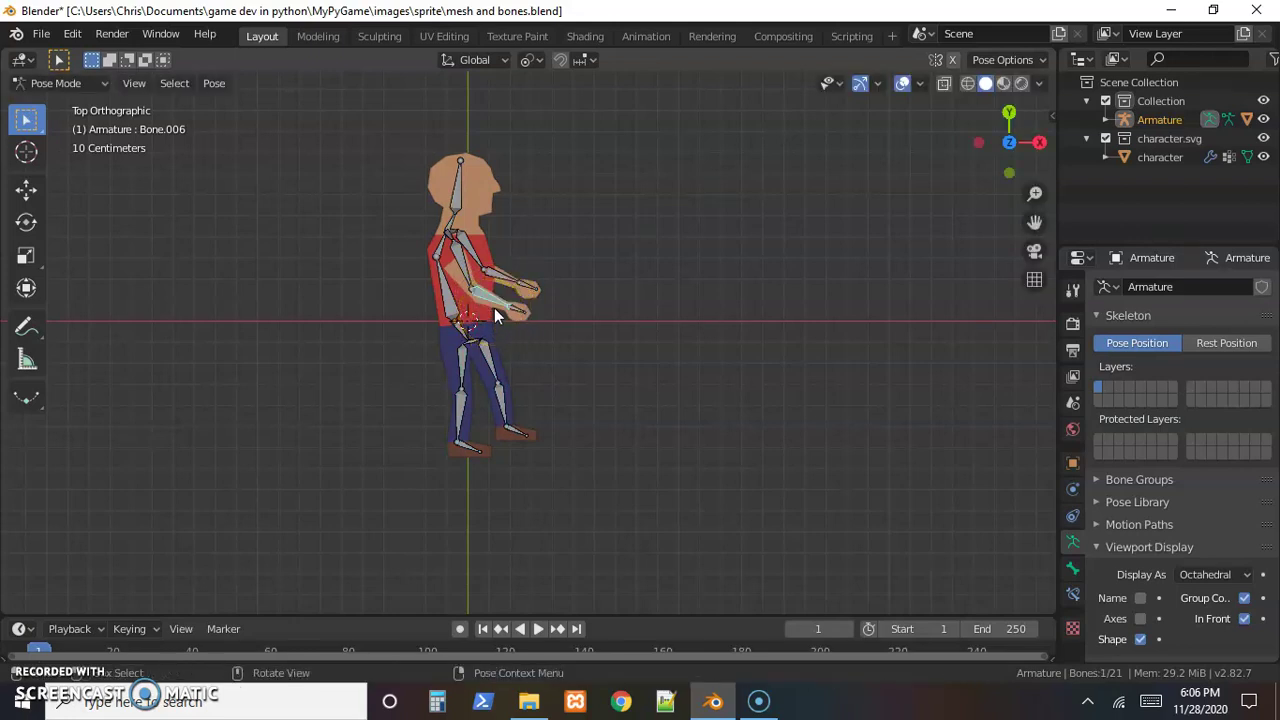
{"action": "key", "text": "r"}
{"action": "left_click", "coordinate": [495, 290]}
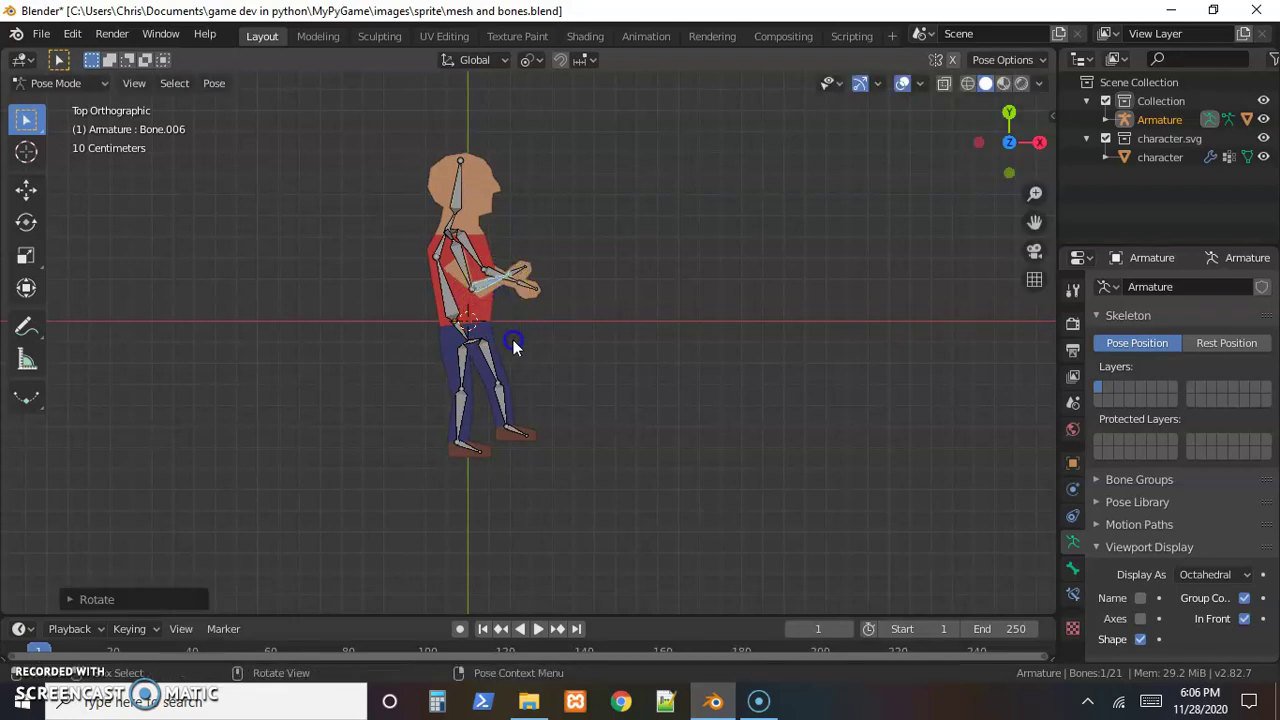
{"action": "key", "text": "ctrl+z"}
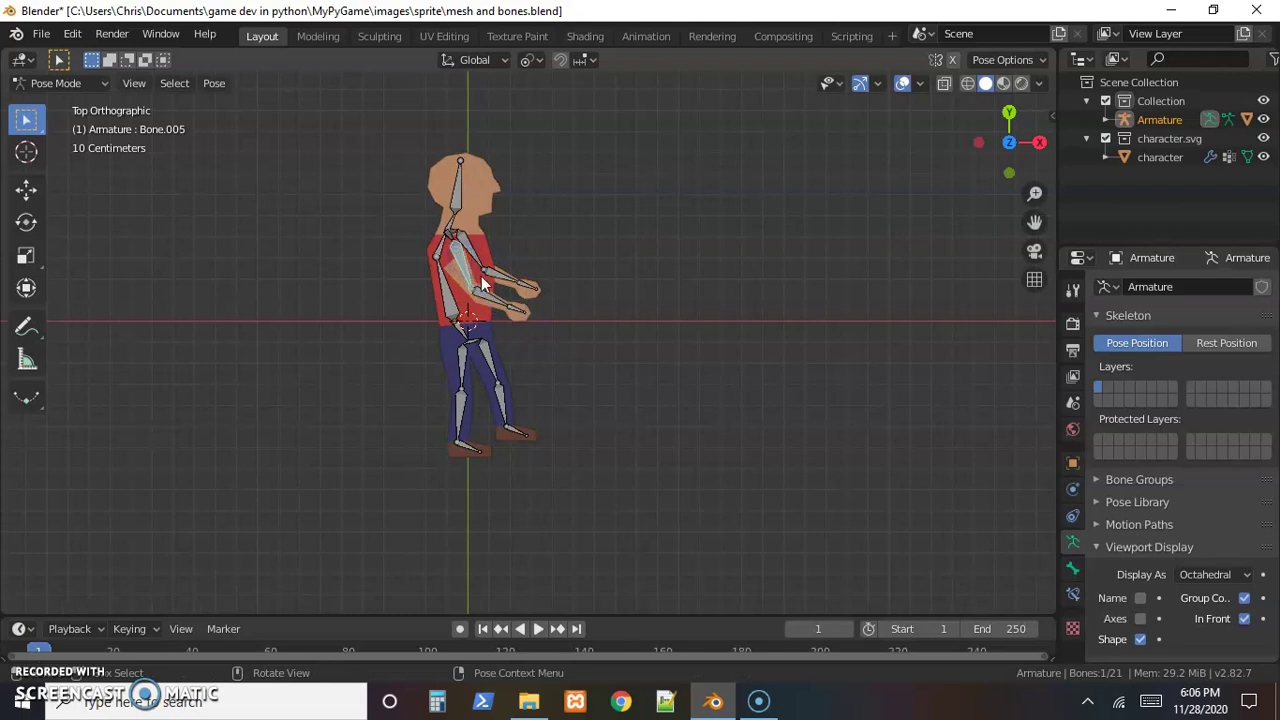
Test-rotate the near upper arm (Bone.005) and both thighs (Bone.018, Bone.014), restoring the original pose after each one.
{"action": "key", "text": "r"}
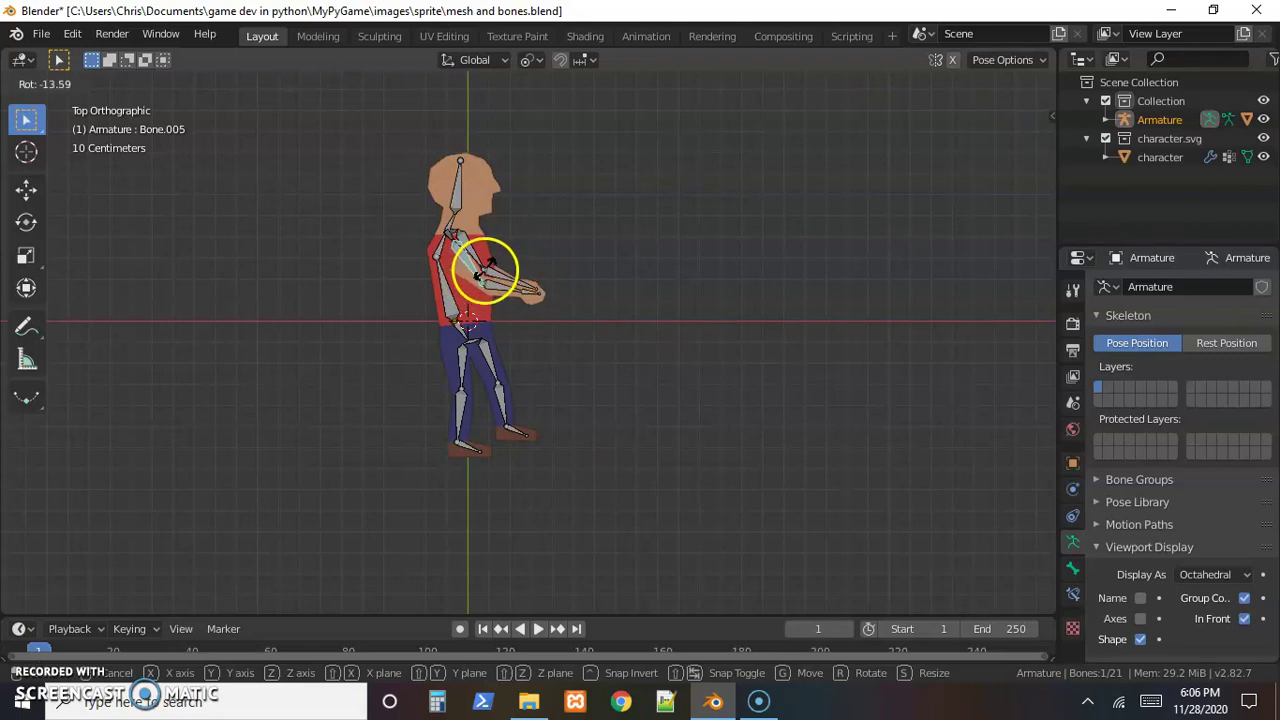
{"action": "left_click", "coordinate": [477, 283]}
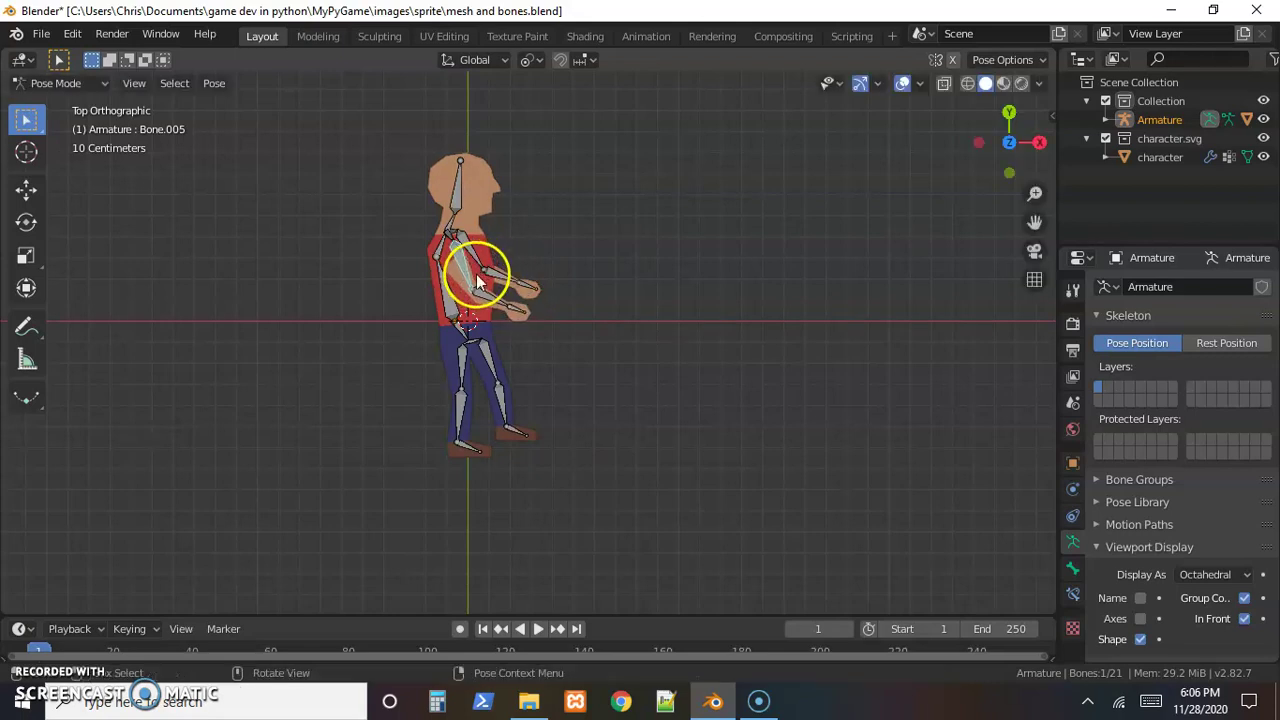
{"action": "left_click", "coordinate": [488, 362], "text": "shift"}
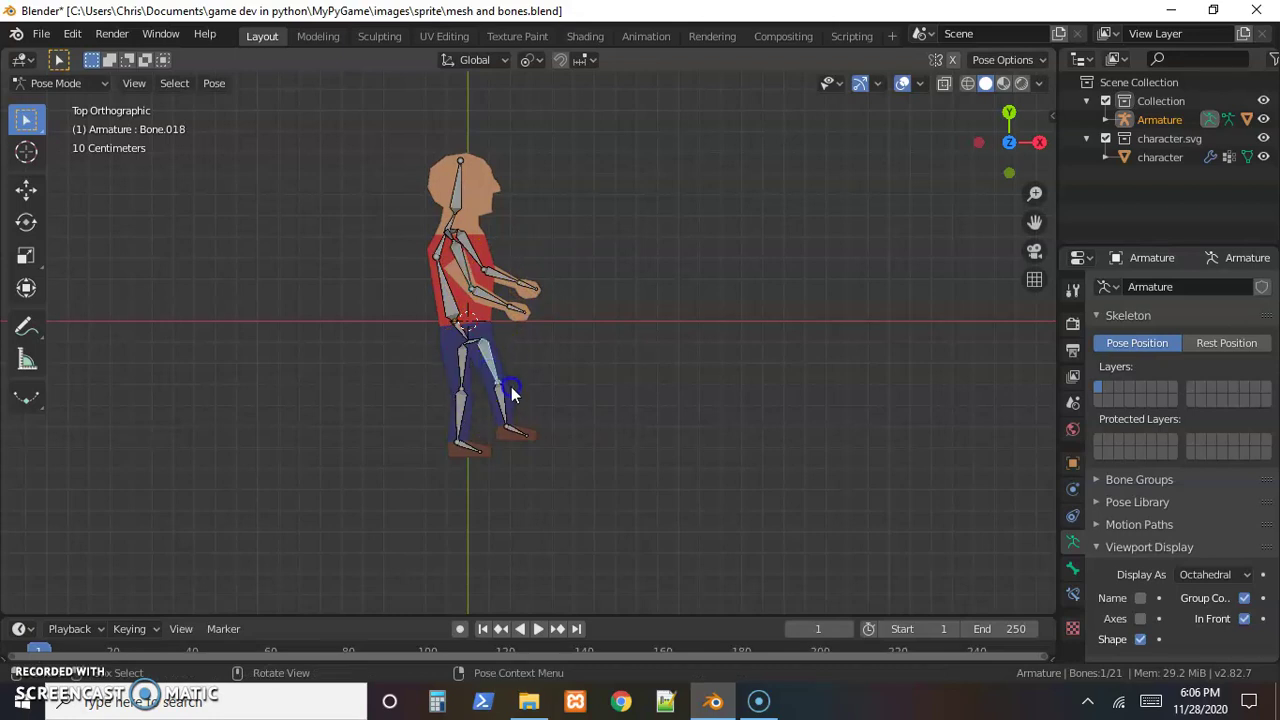
{"action": "key", "text": "r"}
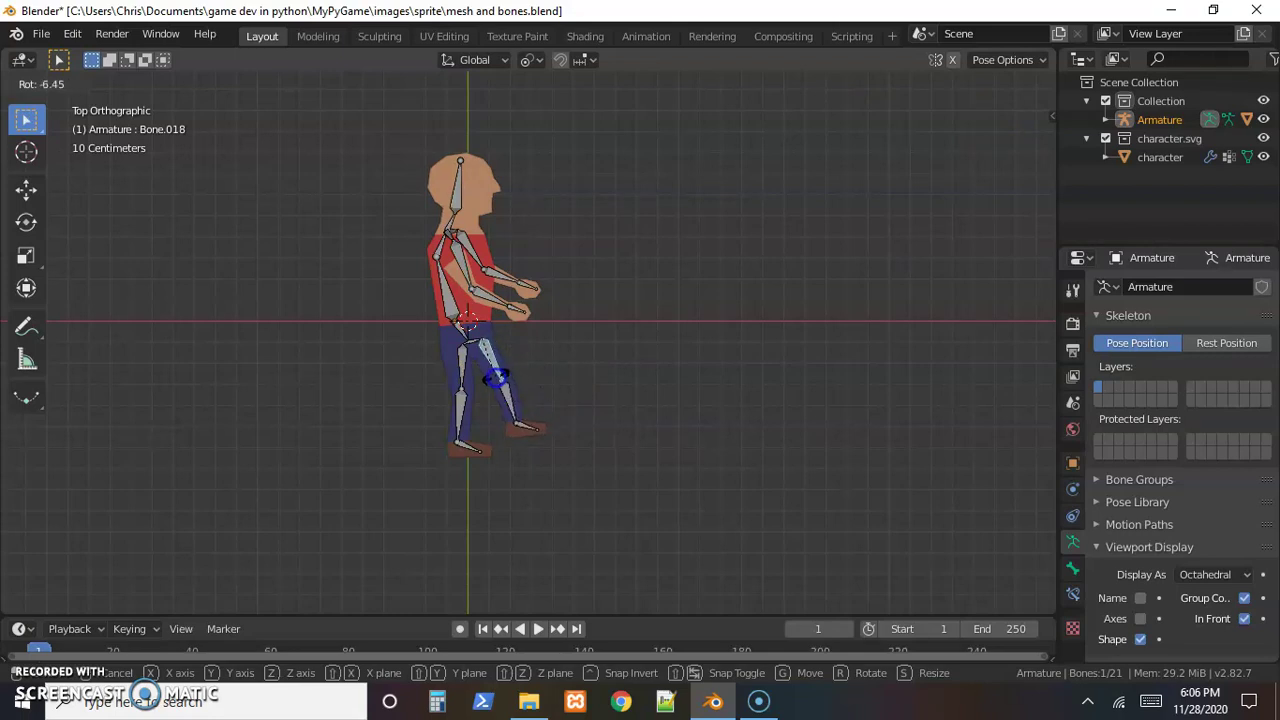
{"action": "left_click", "coordinate": [471, 377]}
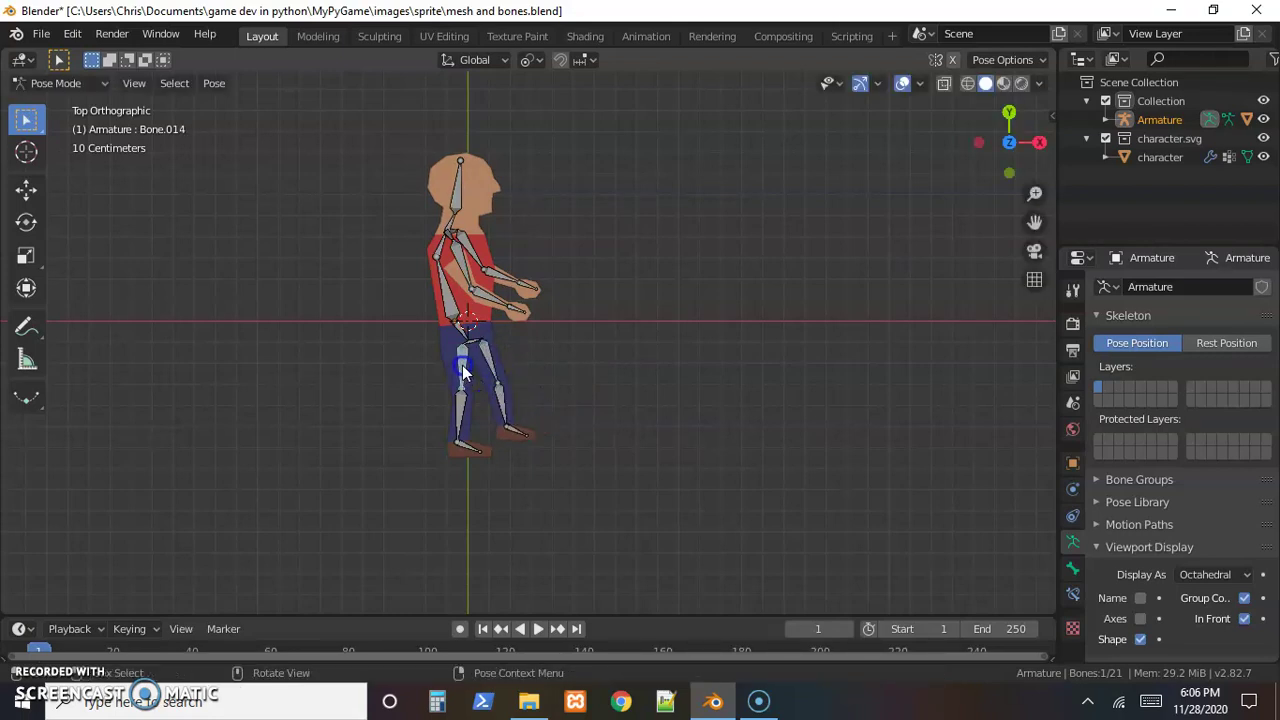
{"action": "key", "text": "r"}
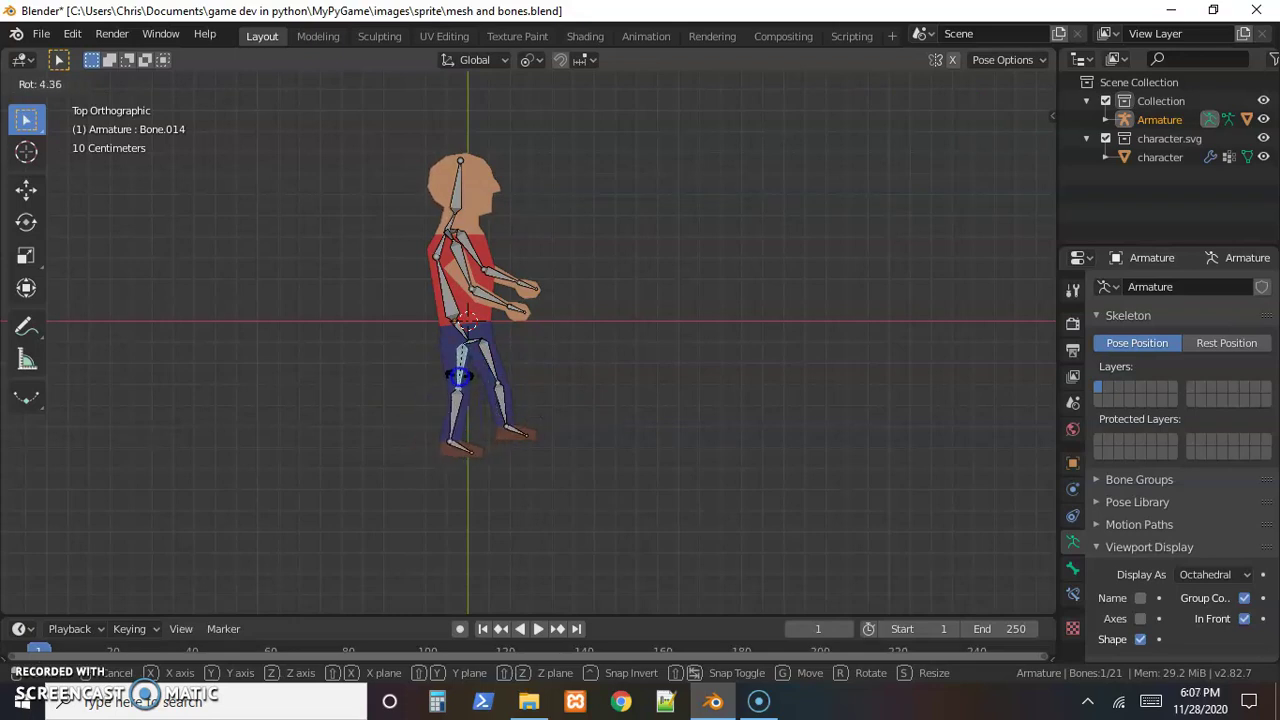
{"action": "left_click", "coordinate": [459, 376]}
Return the armature to Object Mode.
{"action": "left_click", "coordinate": [55, 84]}
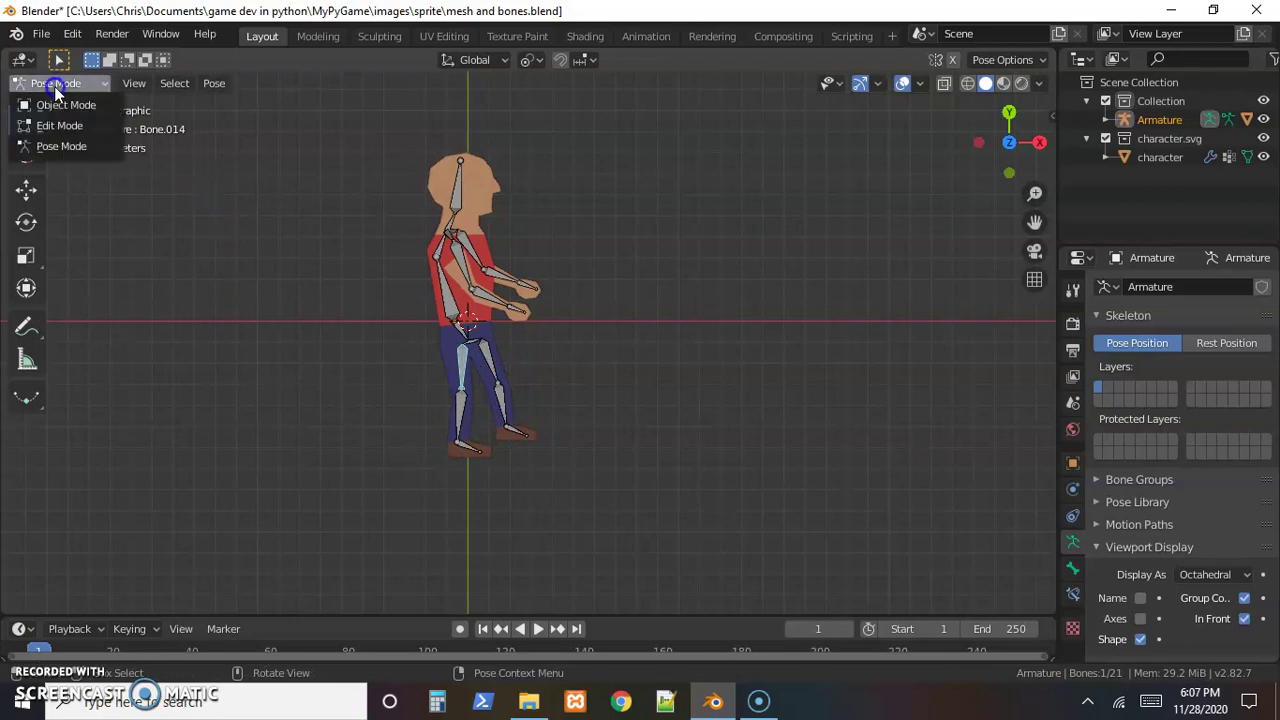
{"action": "left_click", "coordinate": [60, 104]}
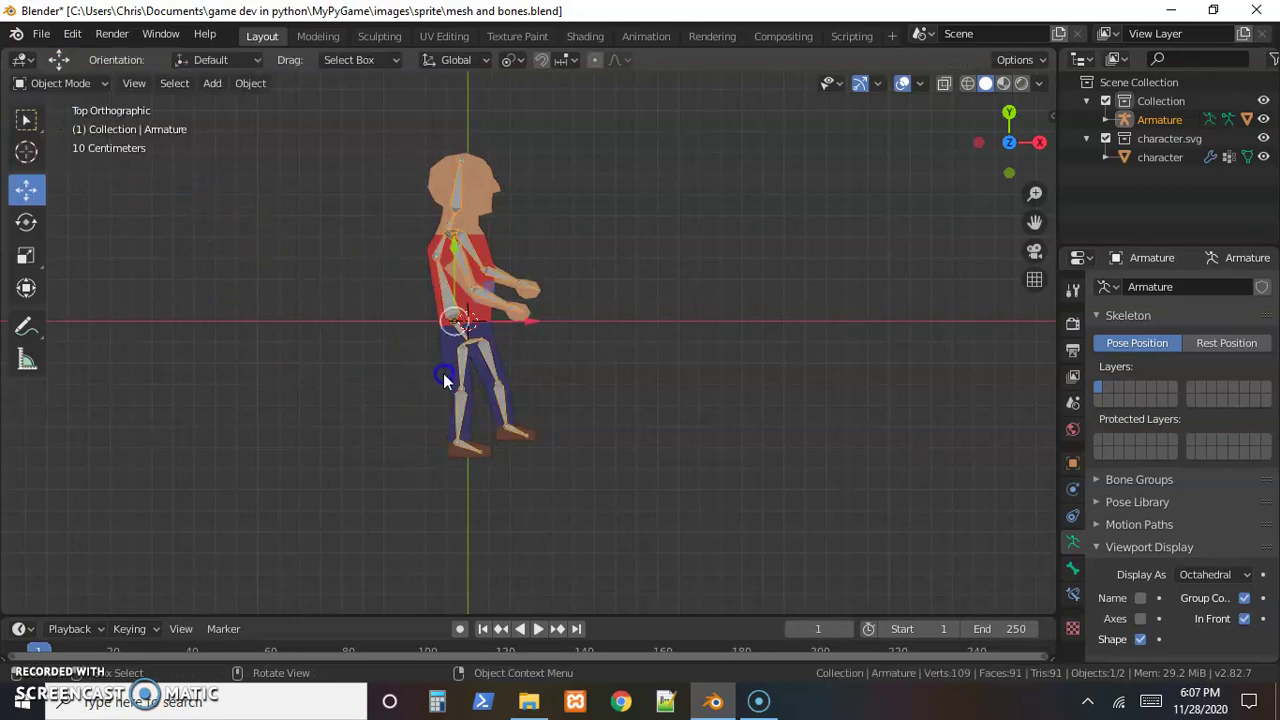
Select the armature together with the character mesh and switch the mesh to Weight Paint mode.
{"action": "left_click", "coordinate": [445, 402]}
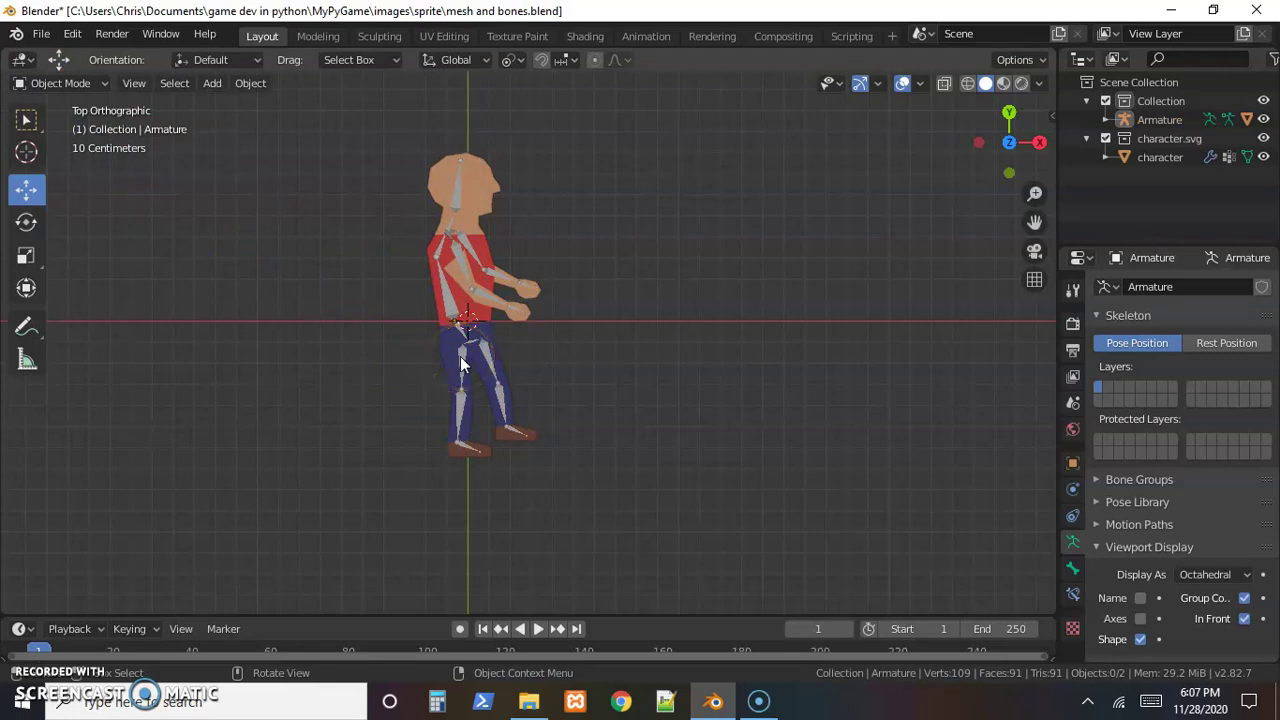
{"action": "left_click", "coordinate": [466, 363]}
{"action": "left_click", "coordinate": [441, 351], "text": "shift"}
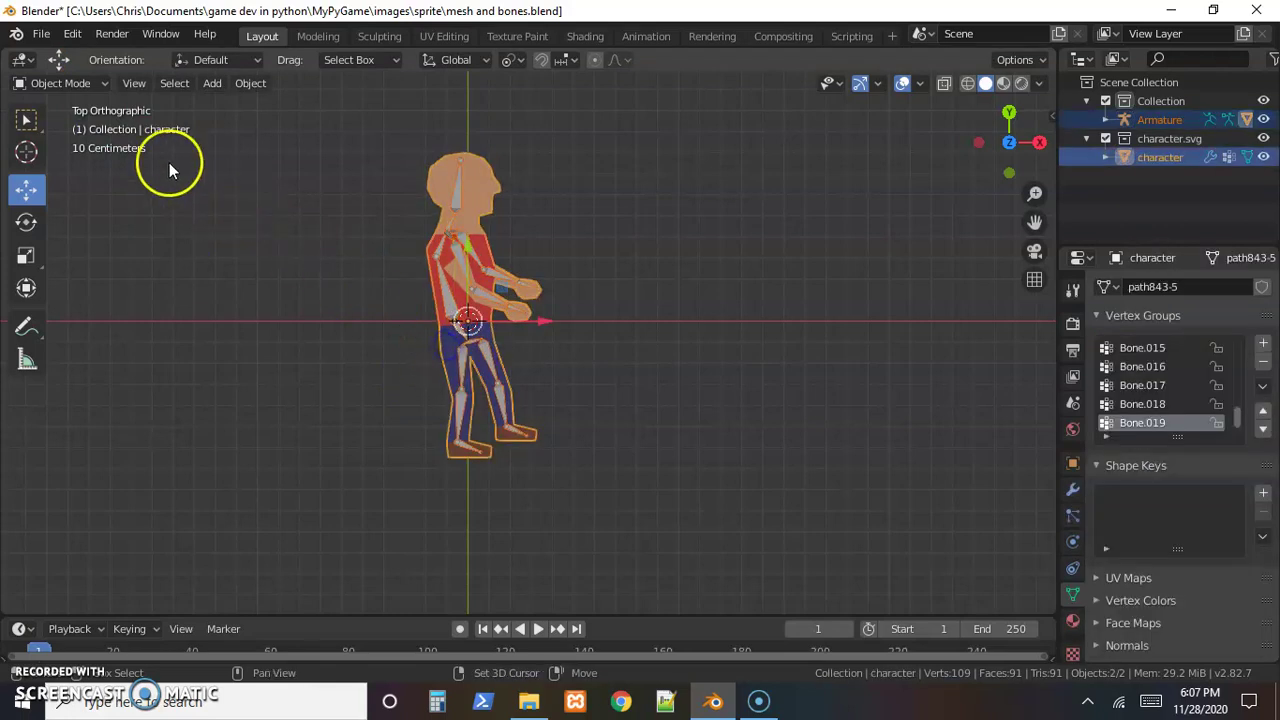
{"action": "left_click", "coordinate": [57, 84]}
{"action": "left_click", "coordinate": [86, 186]}
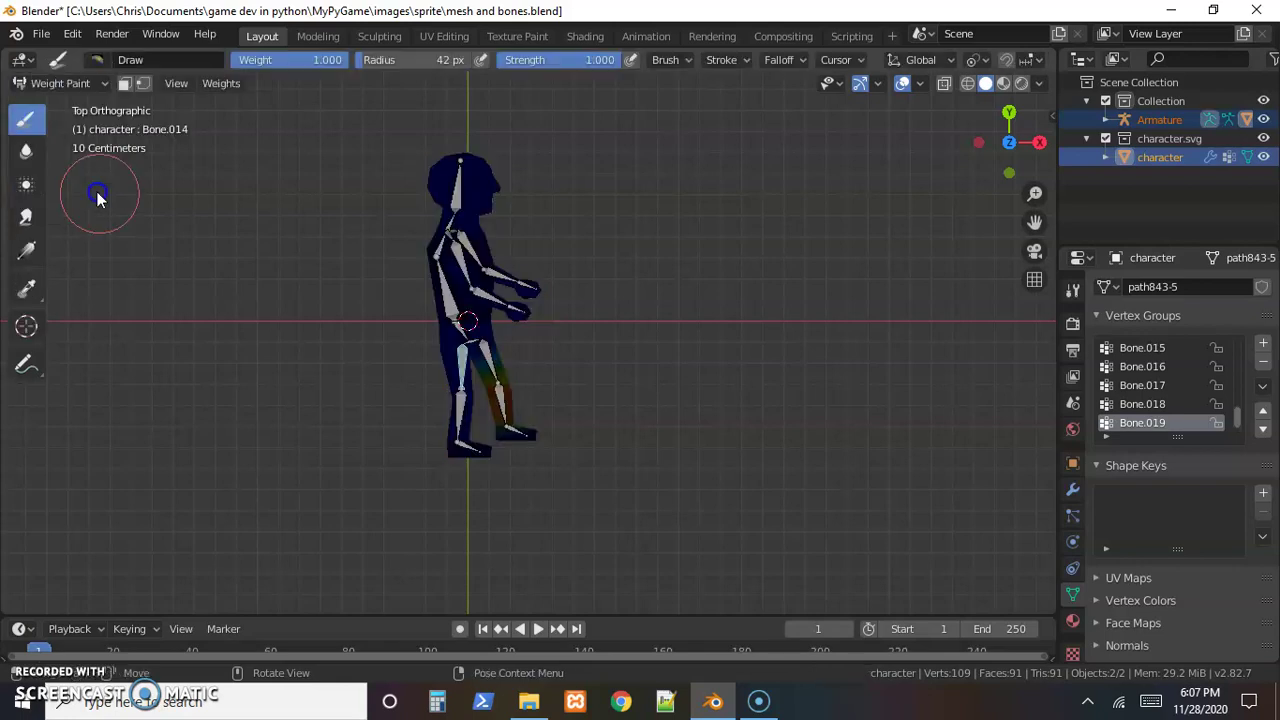
Inspect the weight distribution of the leg bones Bone.014, Bone.015 and Bone.018 on the character.
{"action": "key", "text": "shift"}
{"action": "right_click", "coordinate": [463, 362], "text": "shift"}
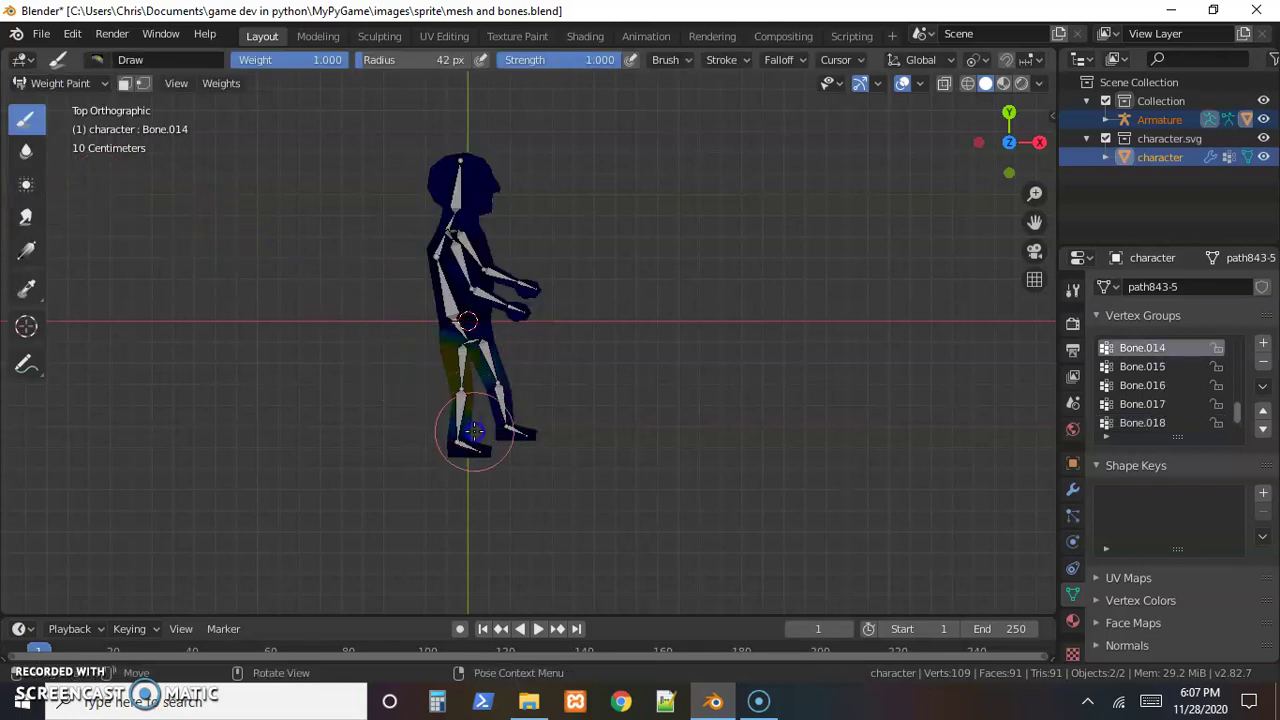
{"action": "scroll", "coordinate": [356, 380], "scroll_direction": "up", "scroll_amount": 2}
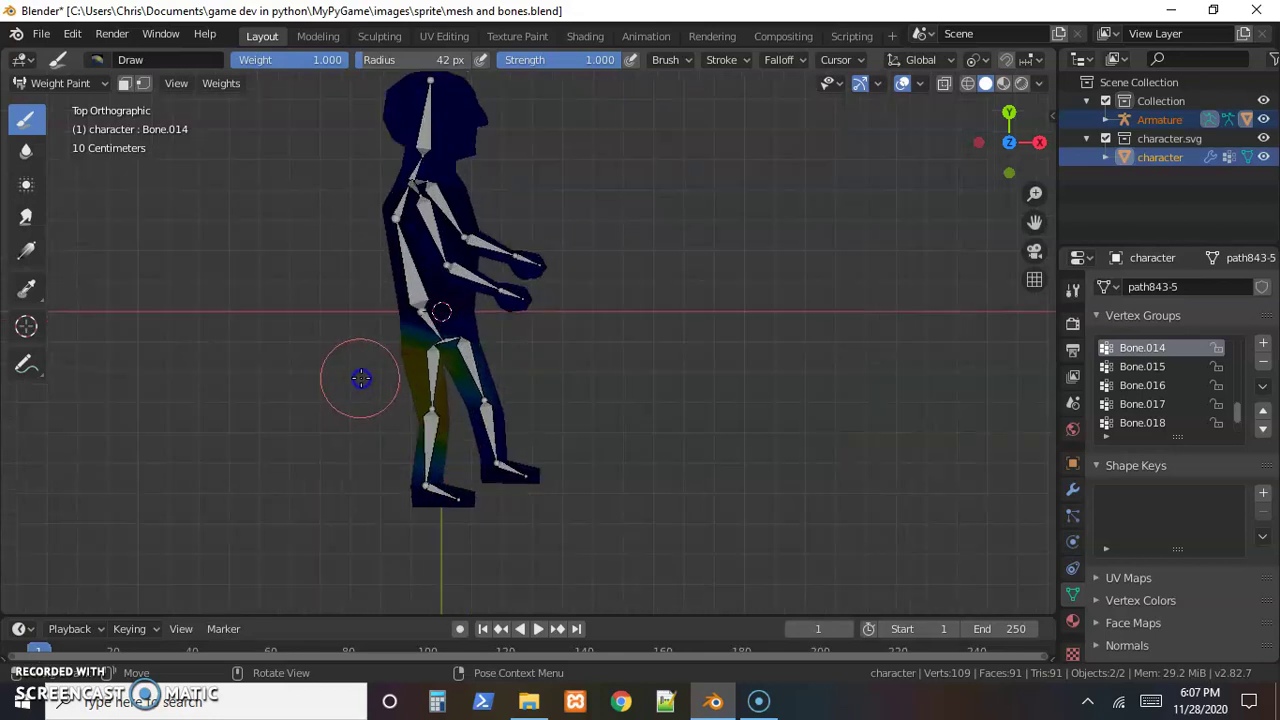
{"action": "middle_click_drag", "start_coordinate": [297, 300], "coordinate": [415, 441], "text": "shift"}
{"action": "right_click", "coordinate": [511, 523], "text": "shift"}
{"action": "right_click", "coordinate": [541, 566], "text": "shift"}
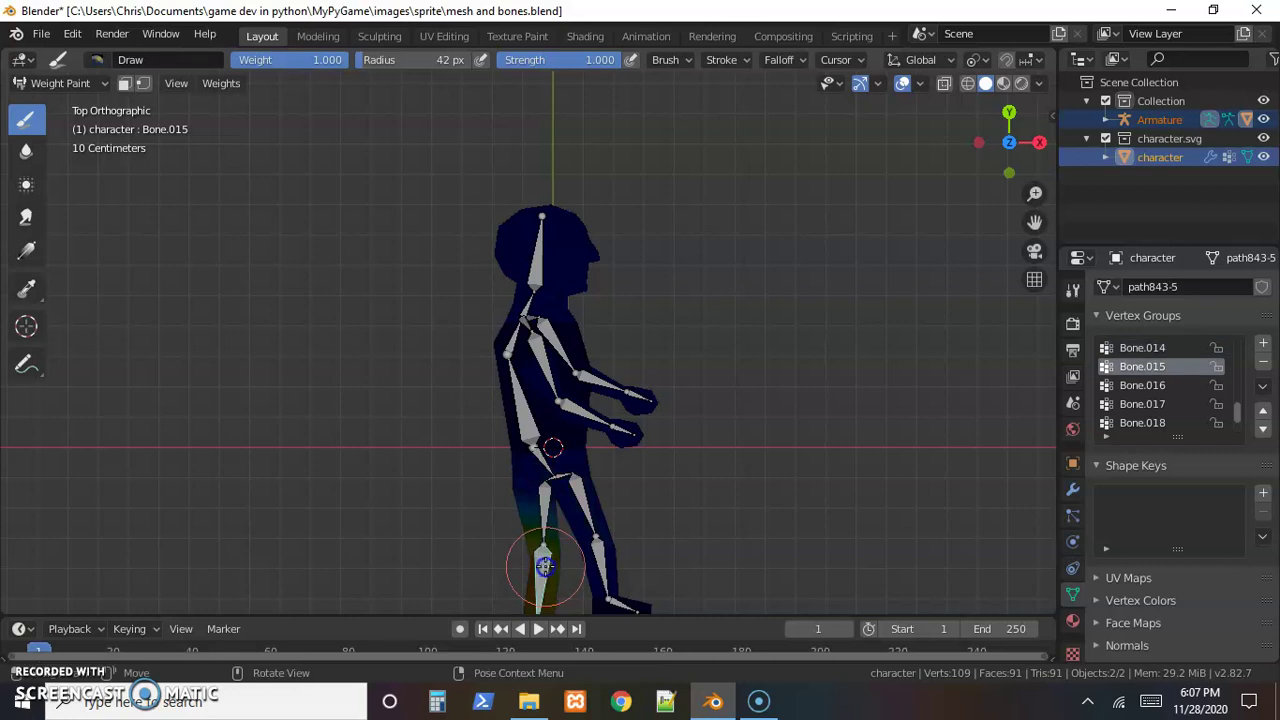
{"action": "right_click", "coordinate": [543, 503], "text": "shift"}
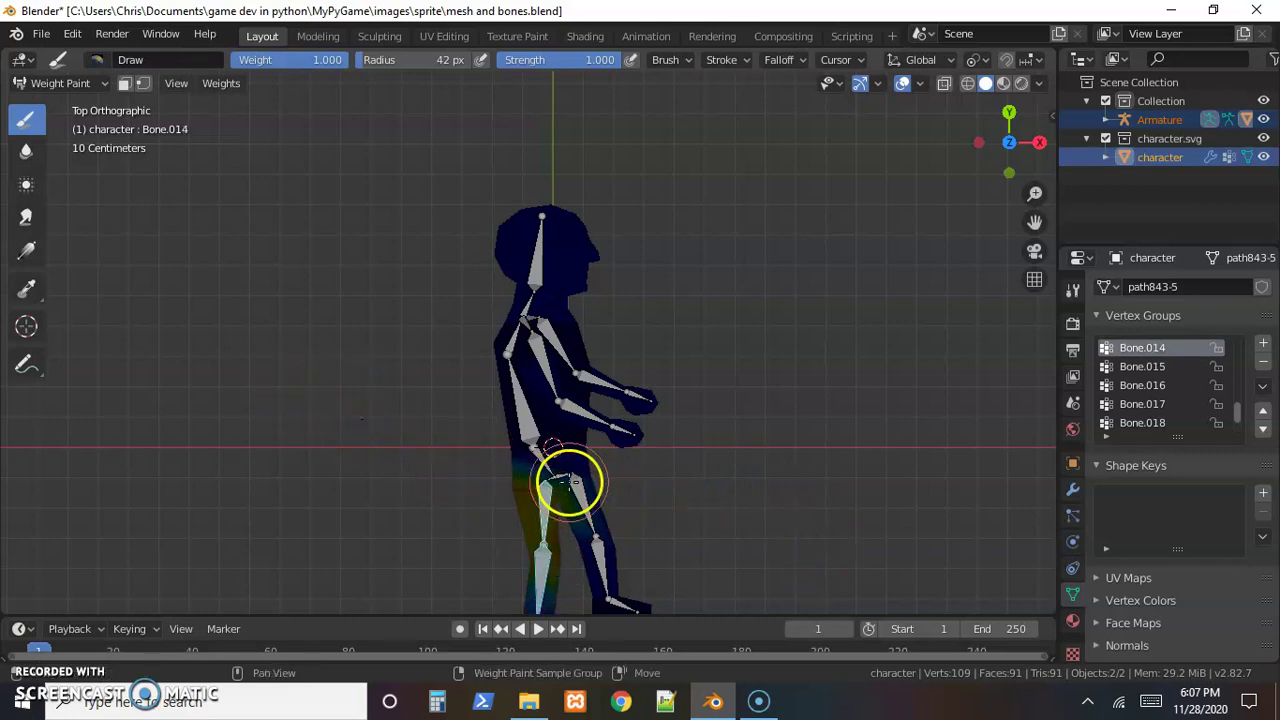
{"action": "right_click", "coordinate": [574, 488], "text": "shift"}
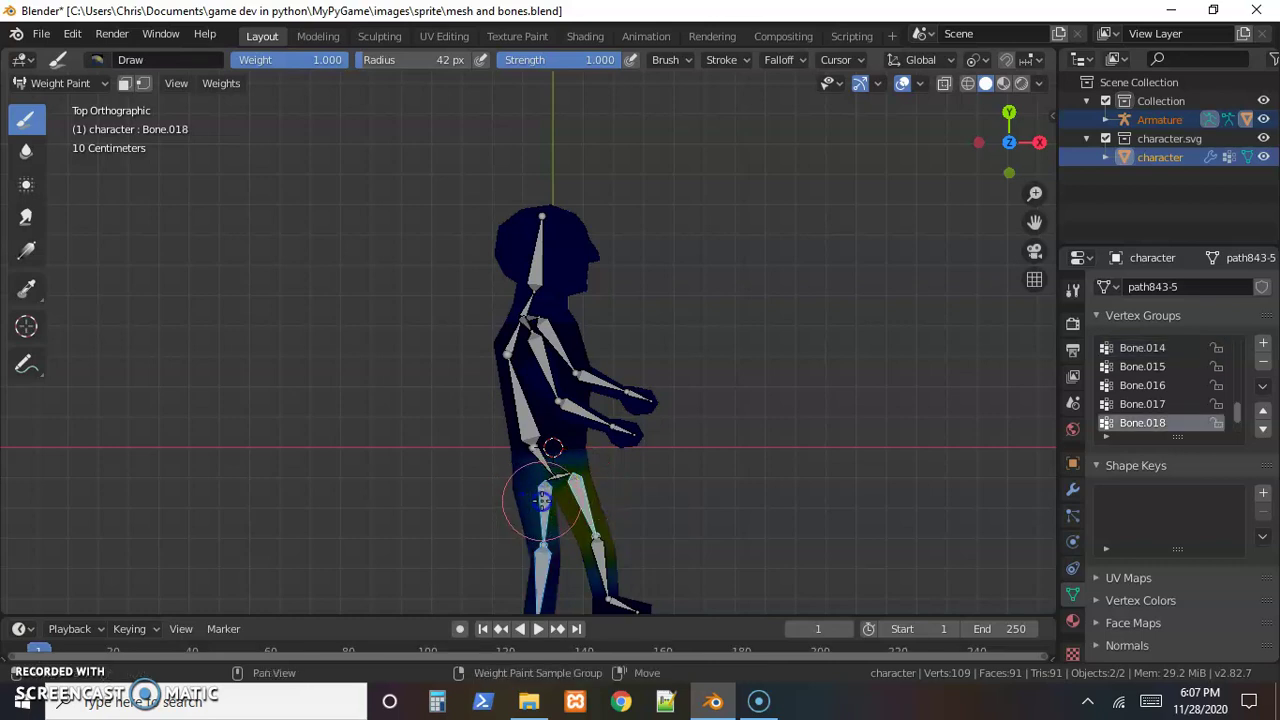
Sample Bone.014's vertex group, set the brush weight to 0, and paint its influence off the back above the hip.
{"action": "right_click", "coordinate": [535, 513], "text": "shift"}
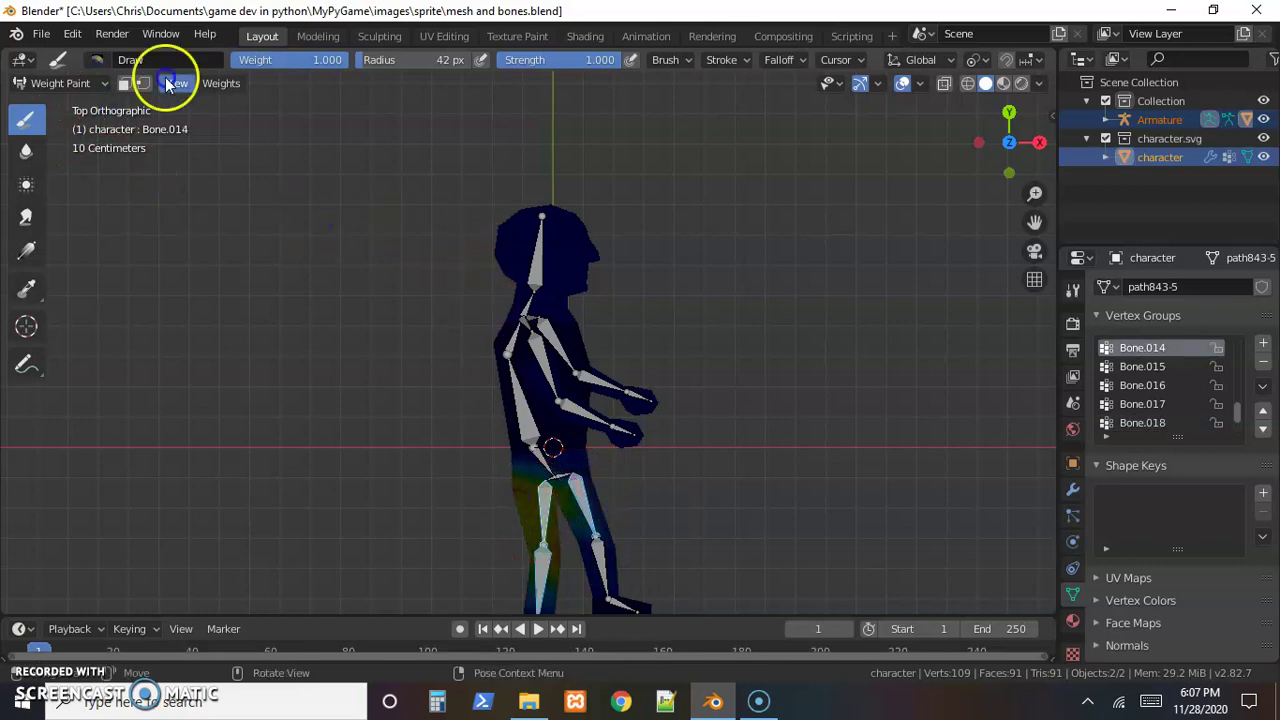
{"action": "left_click_drag", "start_coordinate": [341, 60], "coordinate": [232, 62]}
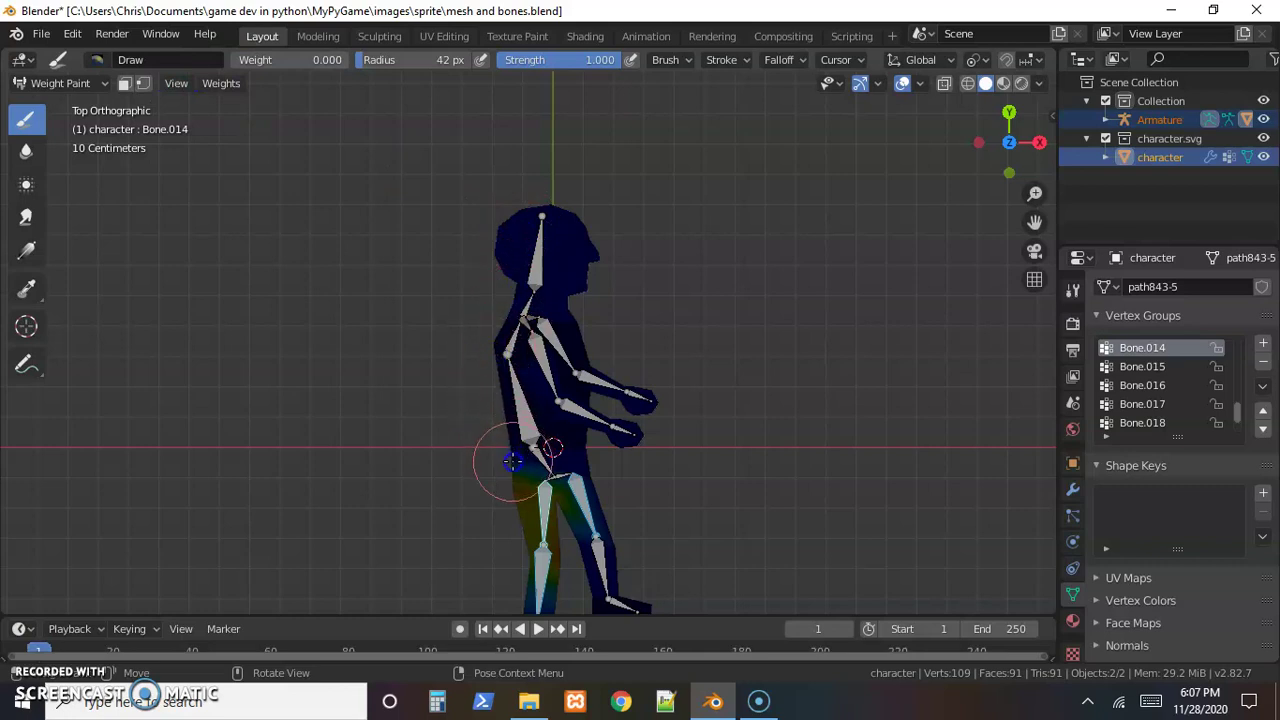
{"action": "mouse_move", "coordinate": [513, 472]}
{"action": "left_mouse_down"}
{"action": "mouse_move", "coordinate": [513, 330]}
{"action": "mouse_move", "coordinate": [535, 281]}
{"action": "mouse_move", "coordinate": [488, 367]}
{"action": "mouse_move", "coordinate": [503, 277]}
{"action": "left_mouse_up"}
Leave Weight Paint for Object Mode, select only the armature, and switch it to Pose Mode.
{"action": "left_click", "coordinate": [68, 83]}
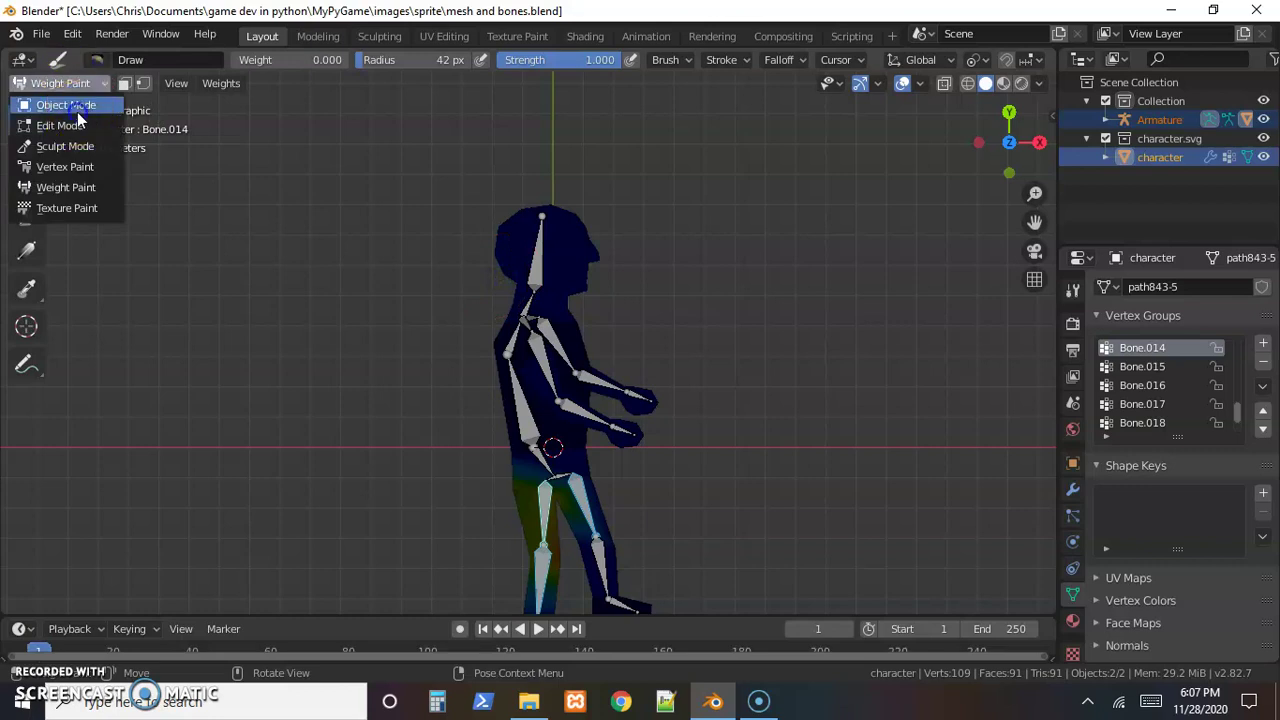
{"action": "left_click", "coordinate": [77, 110]}
{"action": "left_click", "coordinate": [540, 420]}
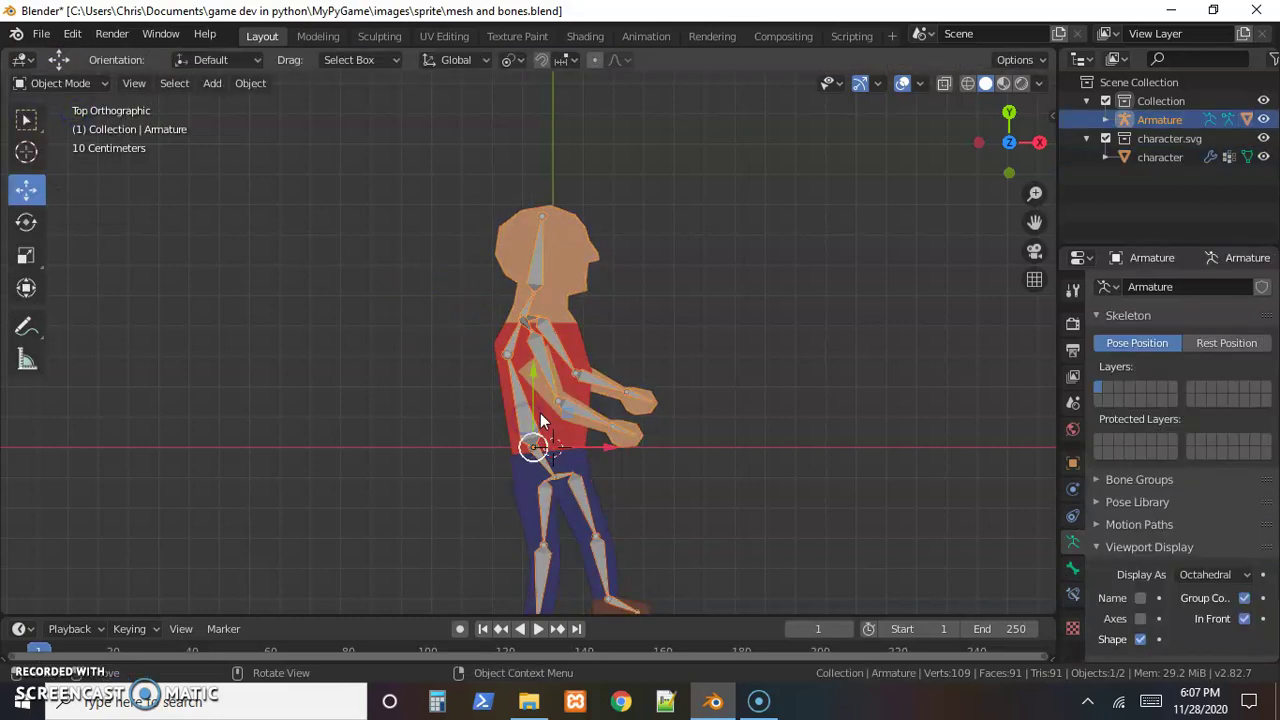
{"action": "middle_click_drag", "start_coordinate": [691, 454], "coordinate": [643, 366], "text": "shift"}
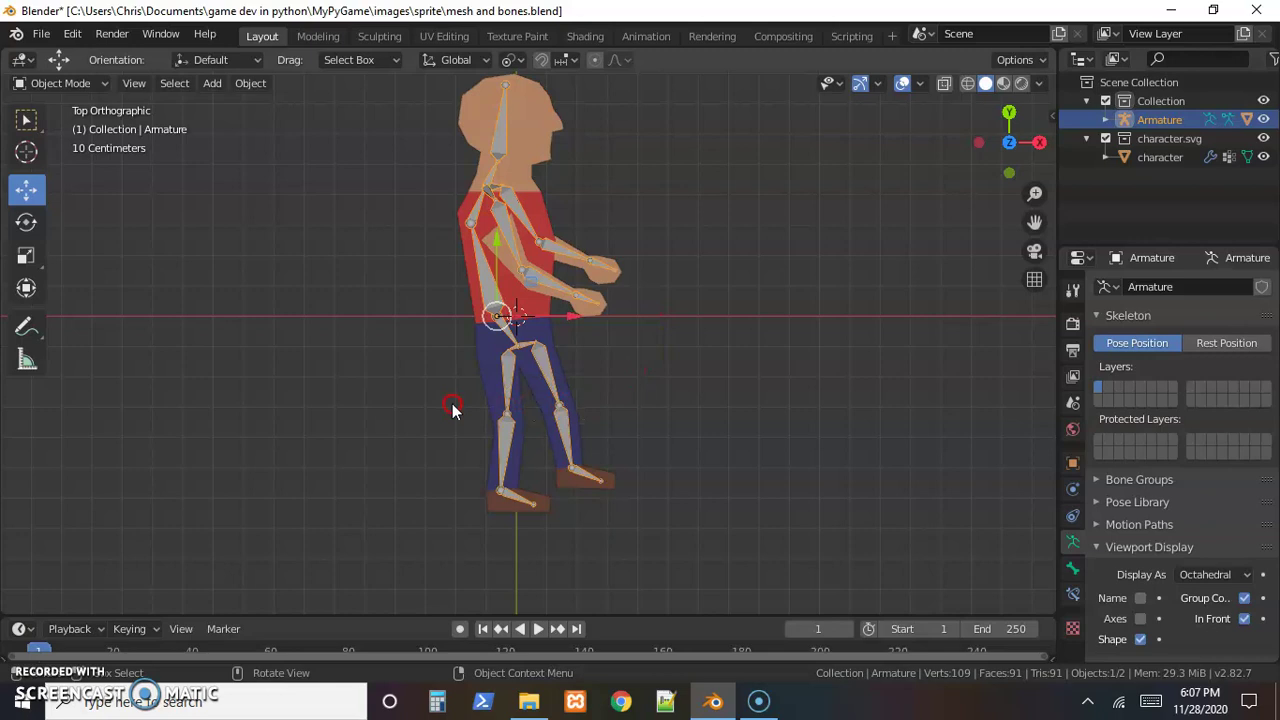
{"action": "left_click", "coordinate": [70, 84]}
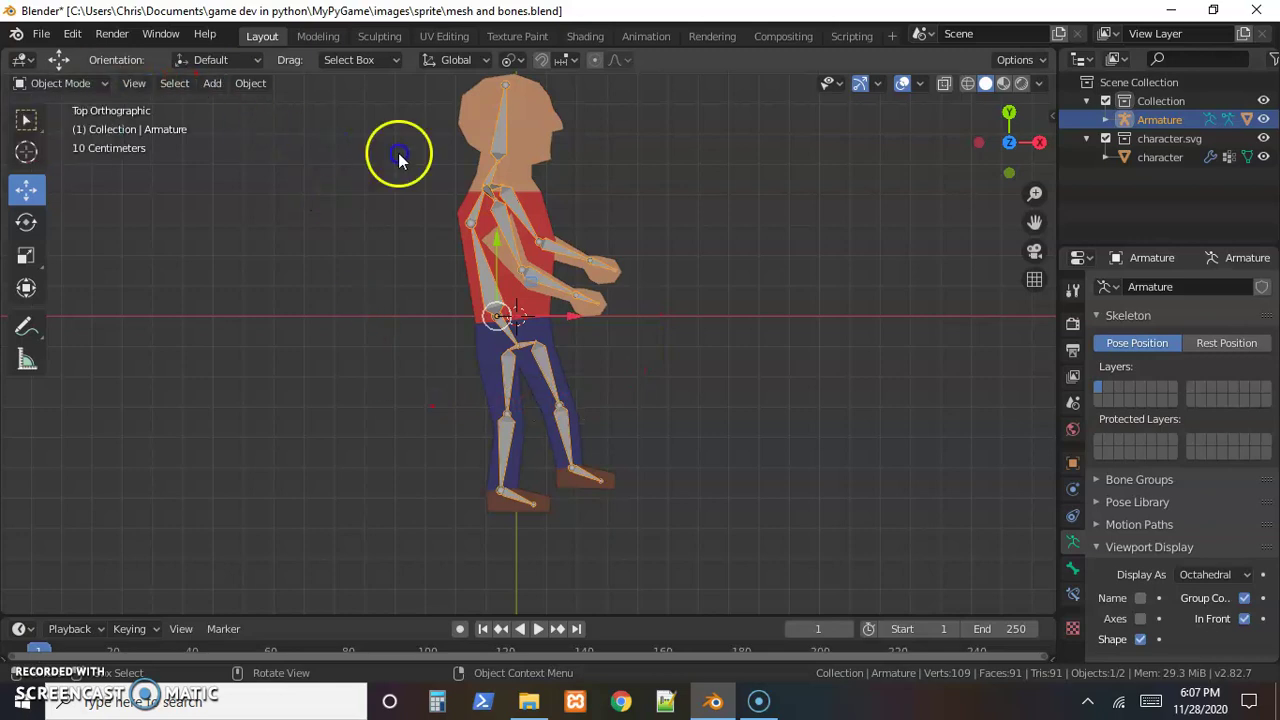
{"action": "left_click", "coordinate": [60, 83]}
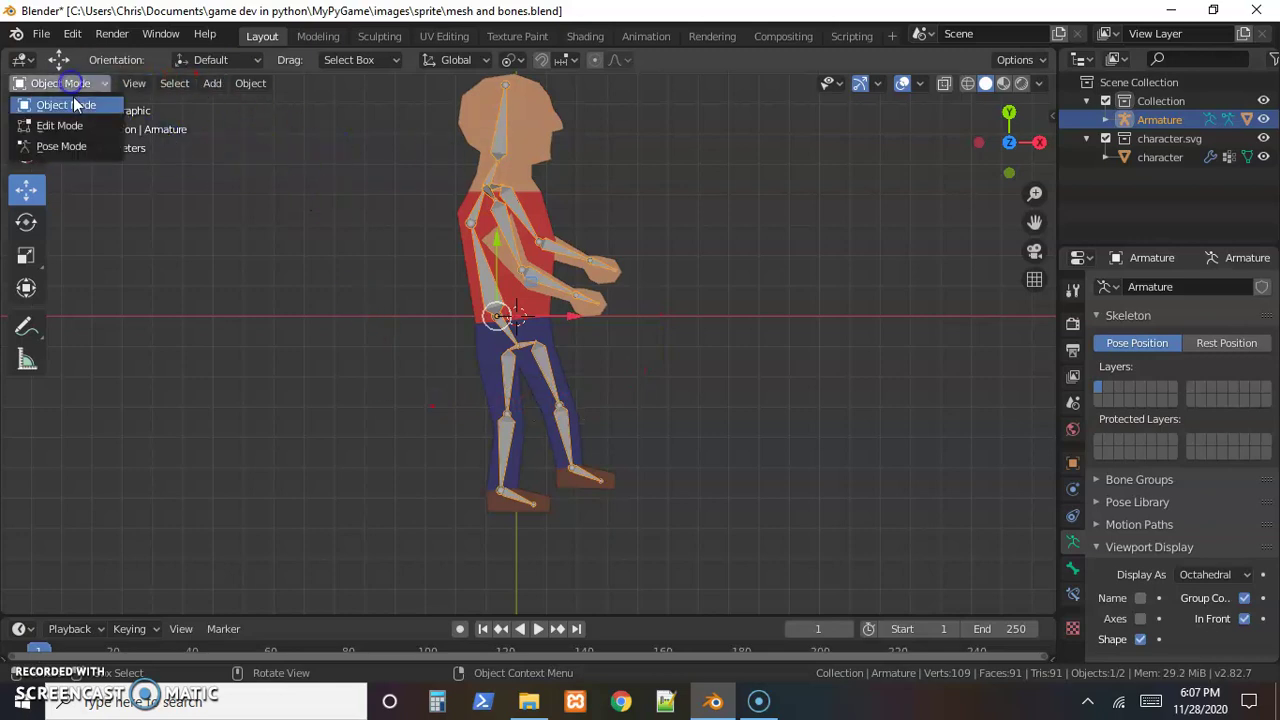
{"action": "left_click", "coordinate": [62, 147]}
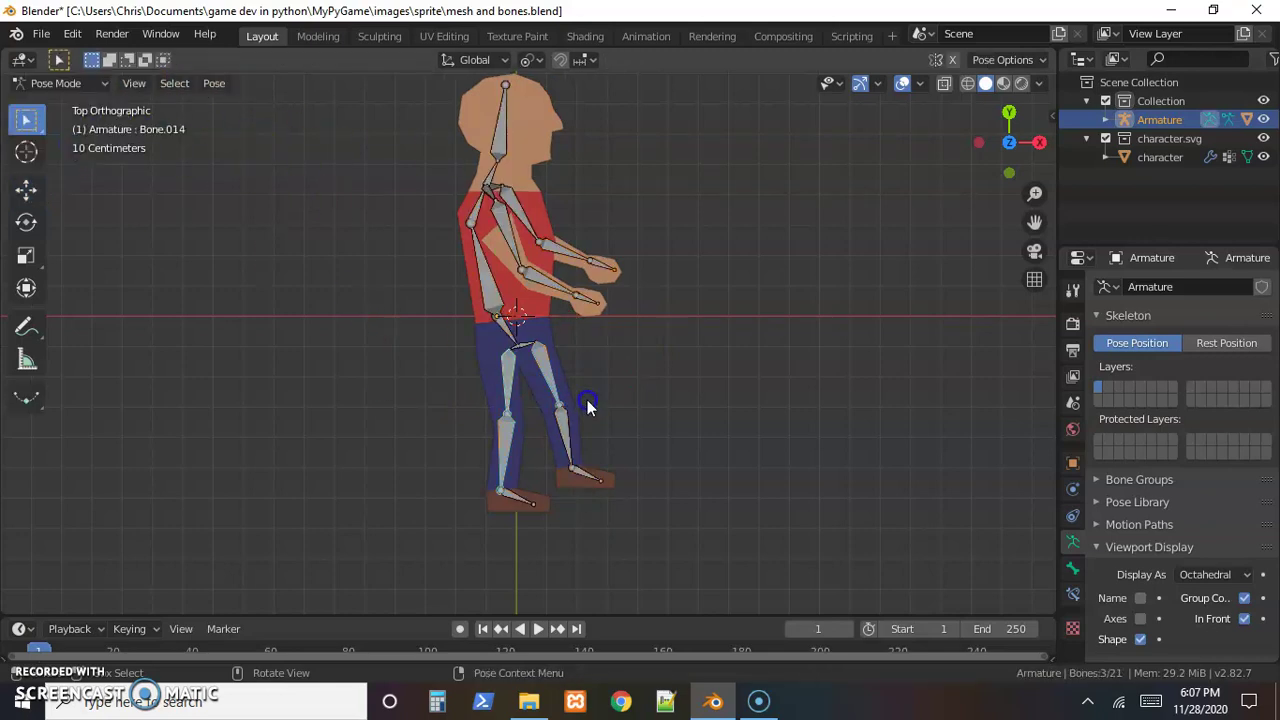
Test-rotate the near thigh bone (Bone.014) back and forth to check the hip deformation, restoring its original pose.
{"action": "left_click", "coordinate": [511, 380]}
{"action": "key", "text": "r"}
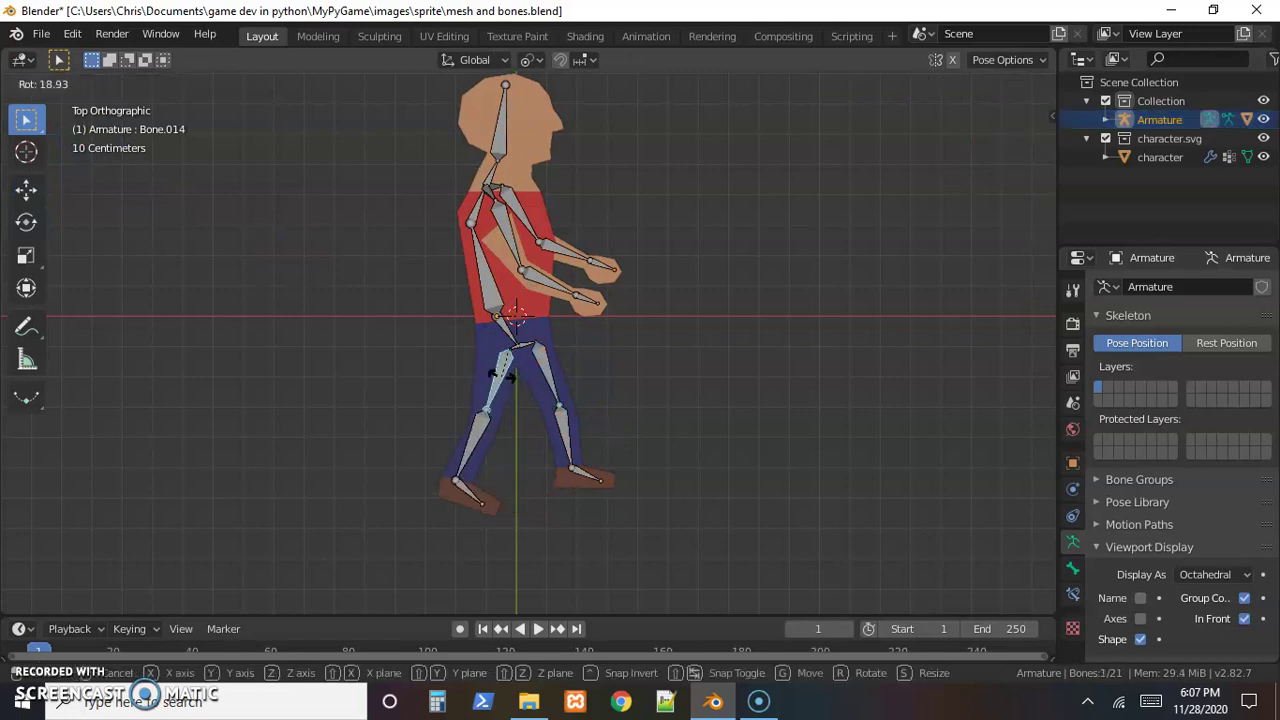
{"action": "left_click", "coordinate": [502, 380]}
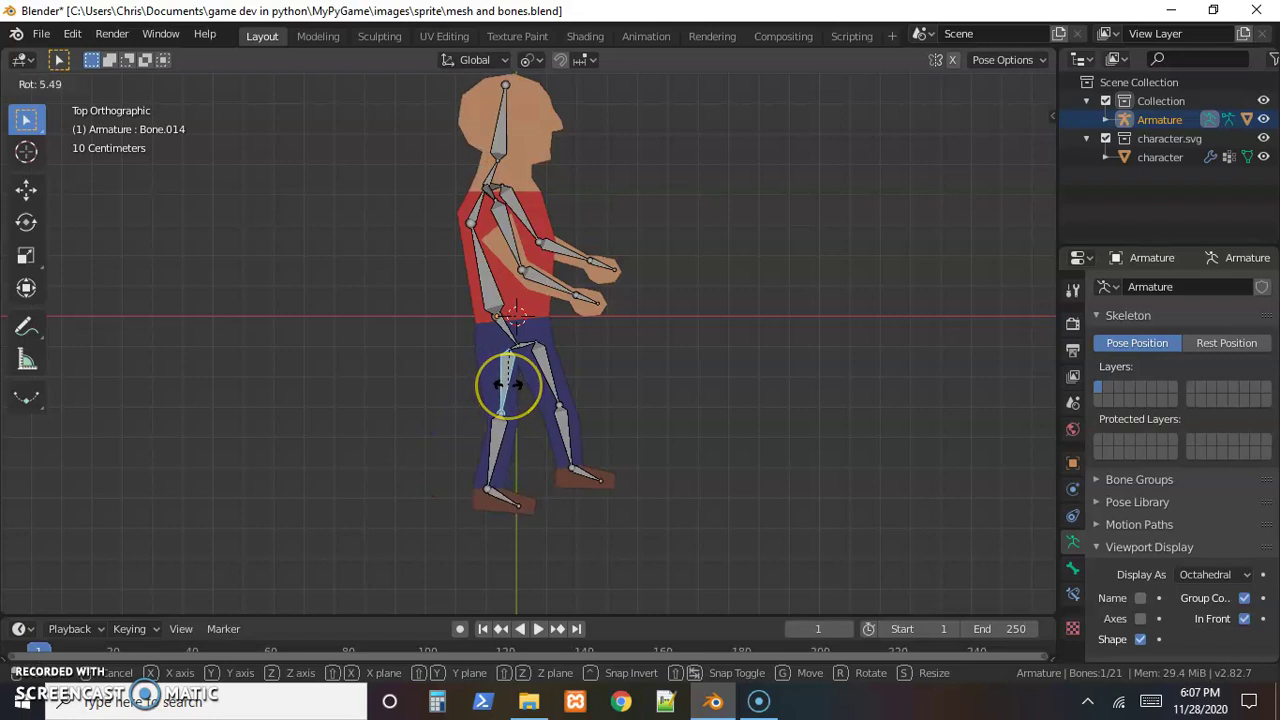
{"action": "right_click", "coordinate": [508, 385]}
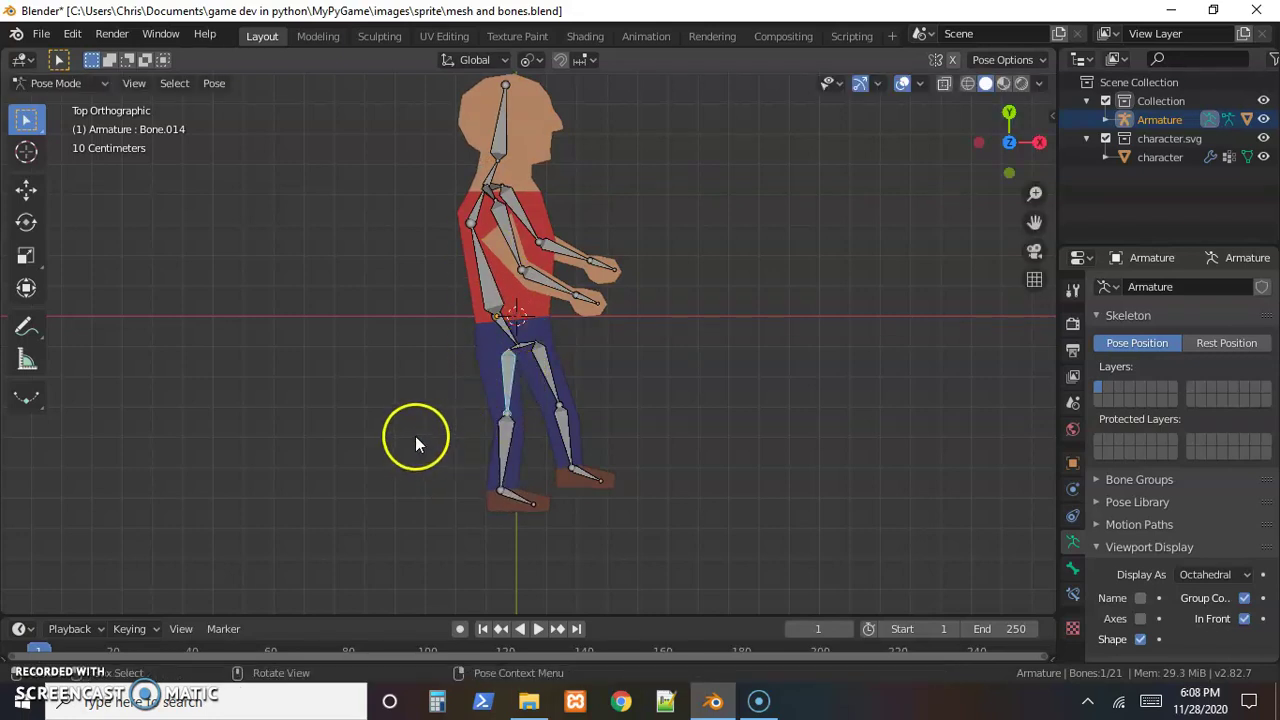
{"action": "middle_click_drag", "start_coordinate": [633, 318], "coordinate": [574, 403], "text": "shift"}
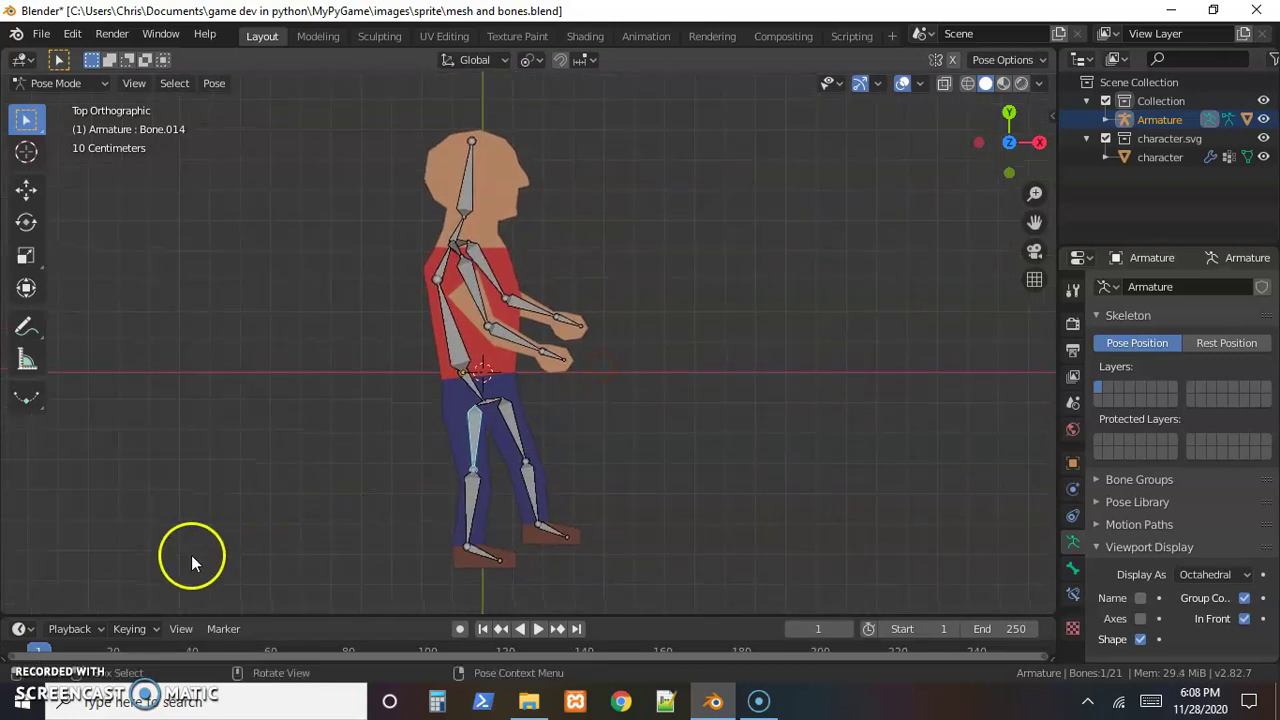